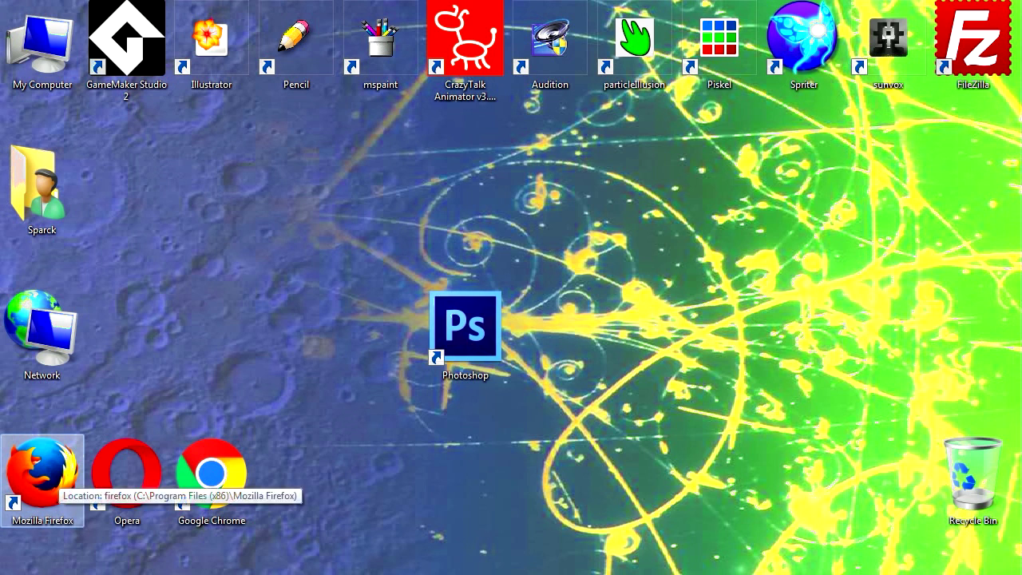
- Open Firefox and search the web for "minecraft animator"
double_click(42, 475)
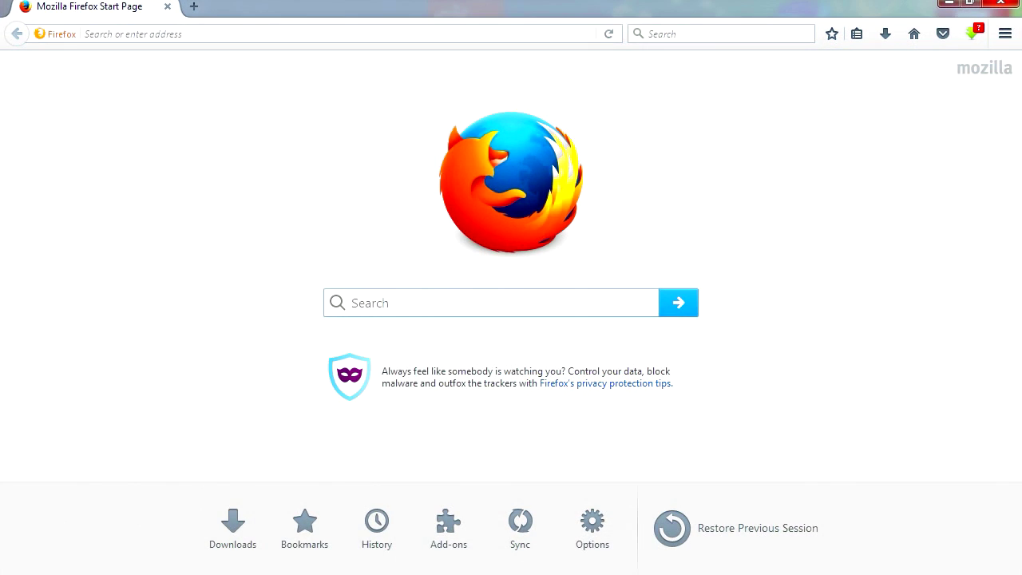
type("minecraft animati")
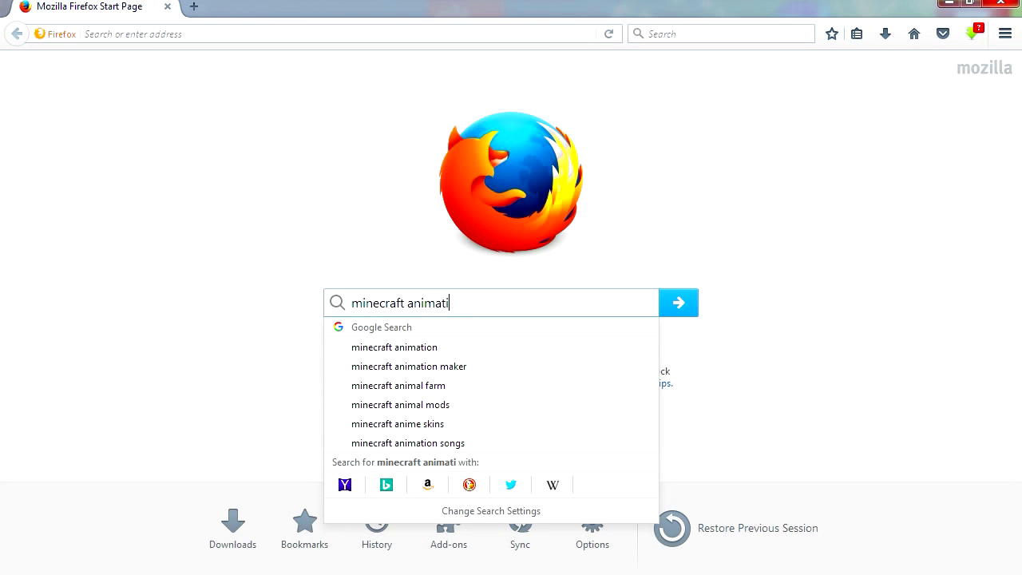
type("or")
key("Return")
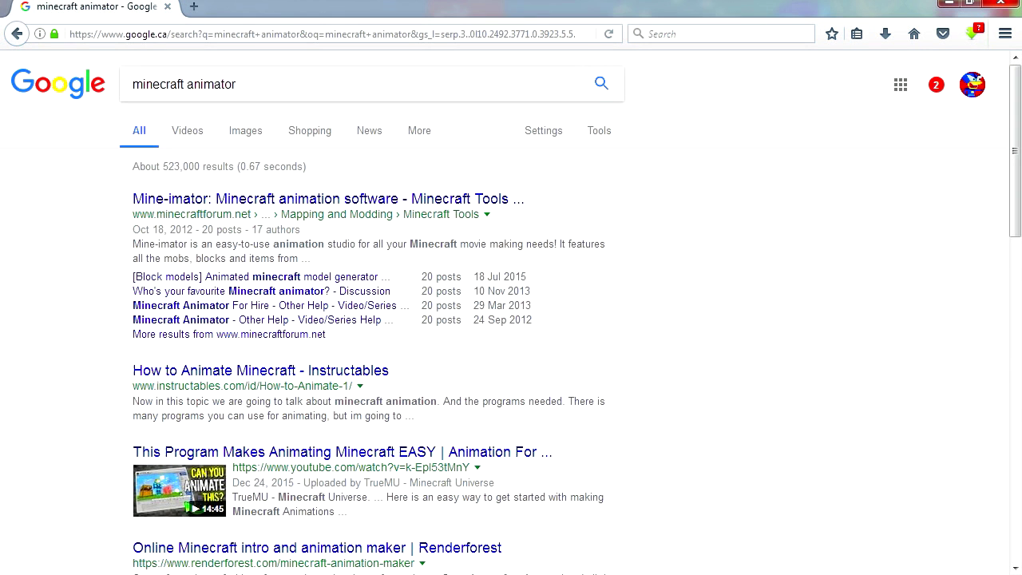
- Open the Minecraft Forum thread about Mine-imator and the Mine-imator website from the search results
left_click(328, 199)
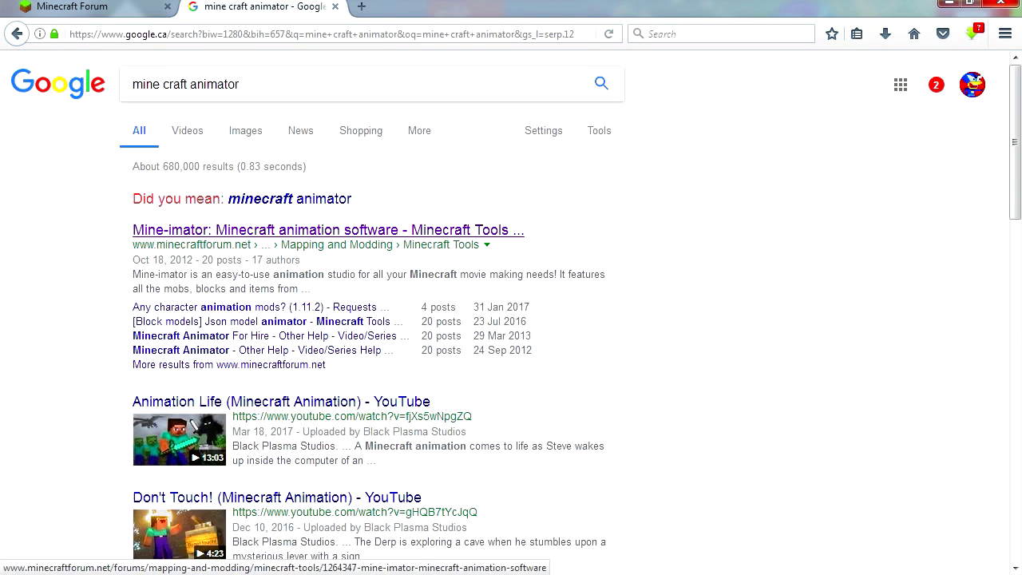
scroll(512, 311, "down", 9)
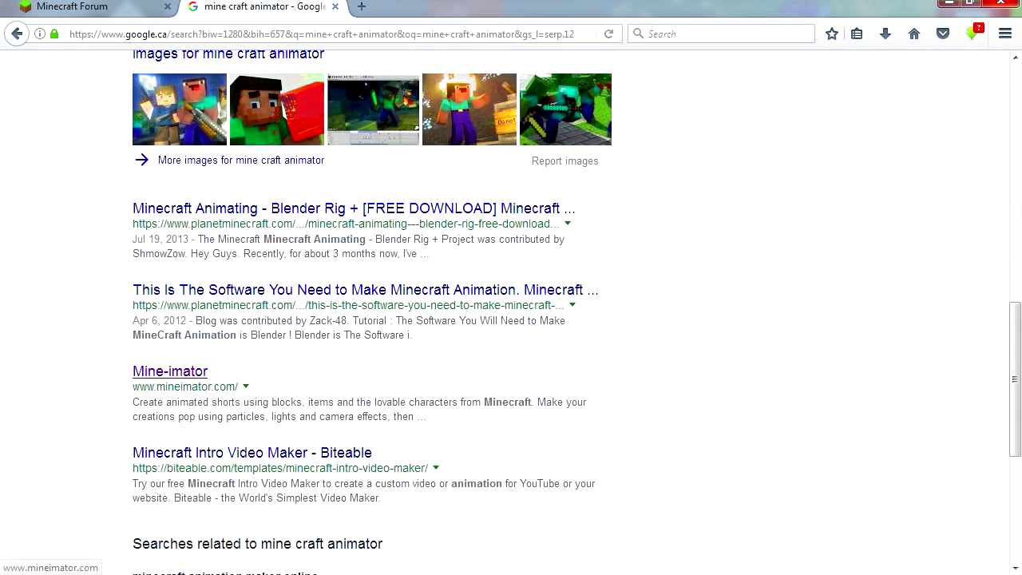
left_click(170, 371)
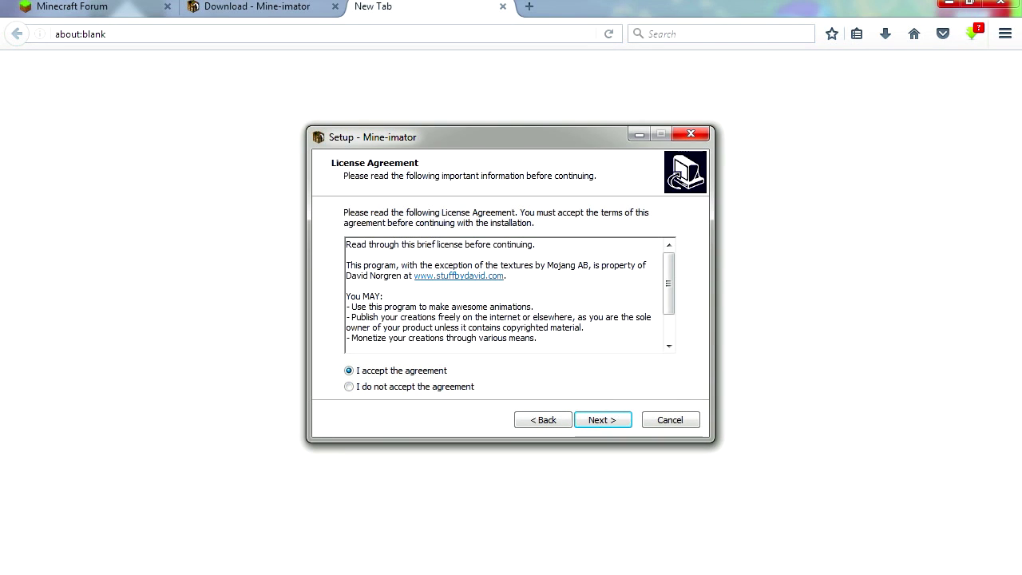
- Install Mine-imator with the license accepted and the default destination and Start Menu folders, and launch it on finishing
key("Return")
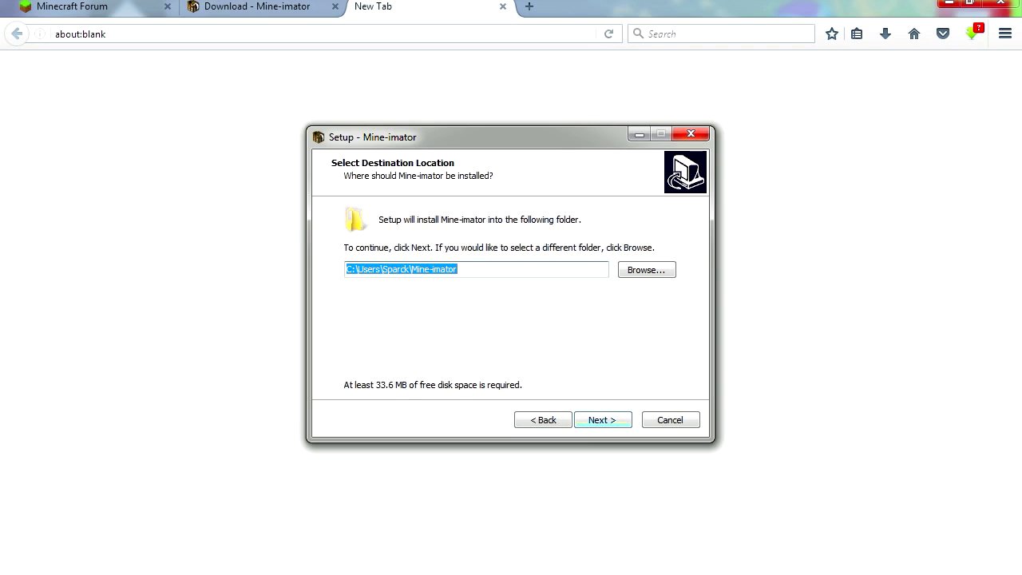
key("Return")
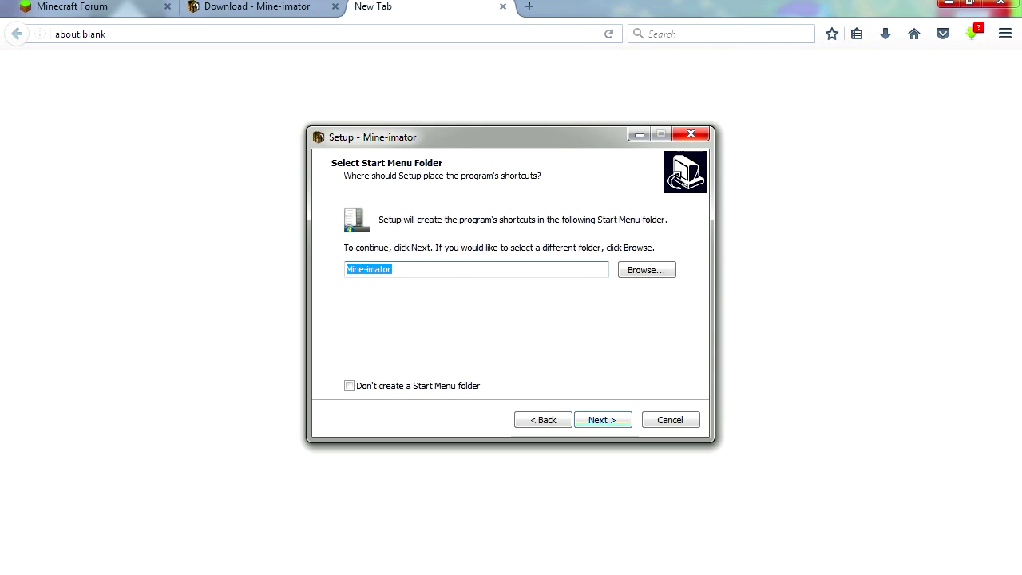
key("Return")
key("Return")
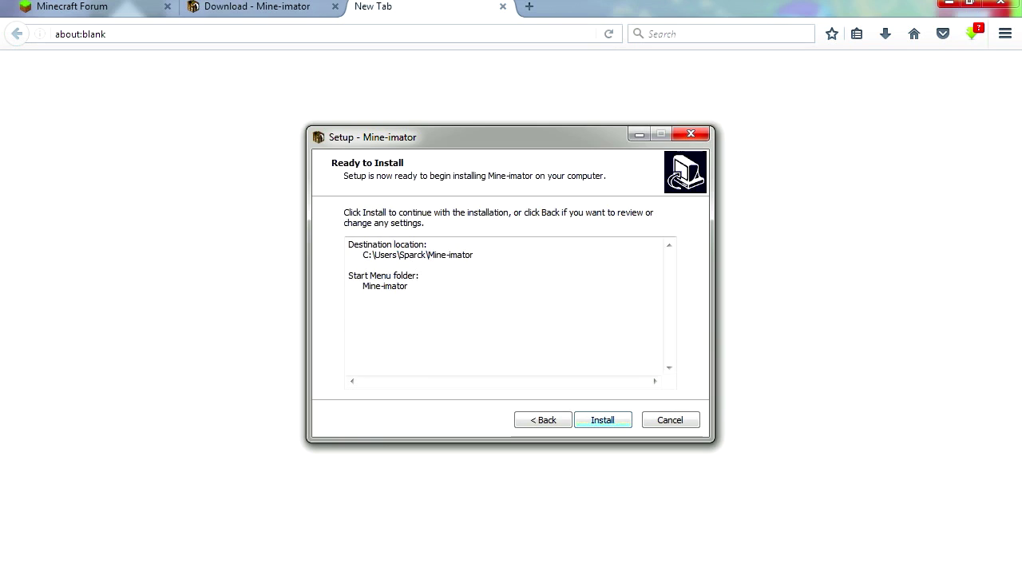
key("Return")
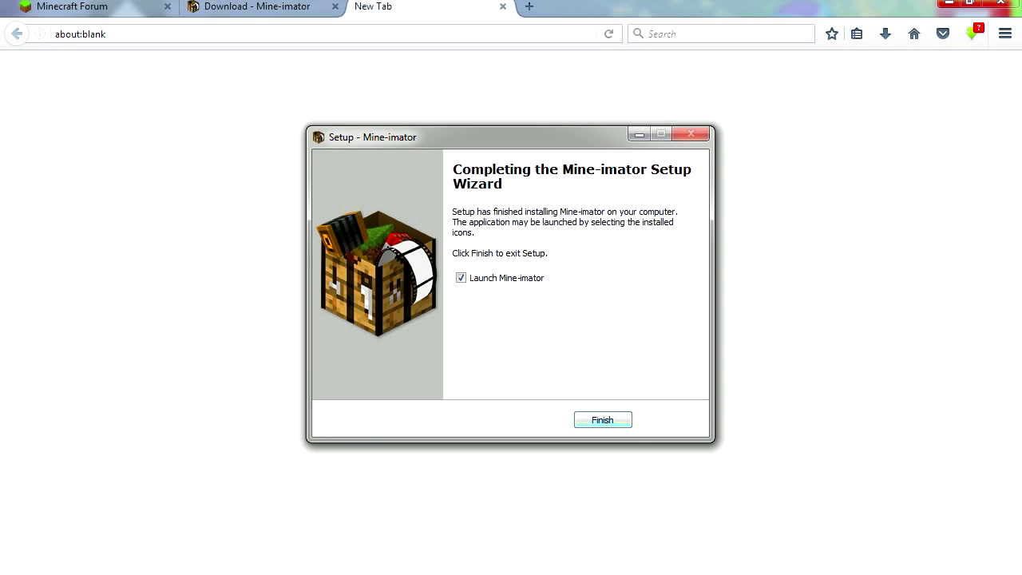
key("Return")
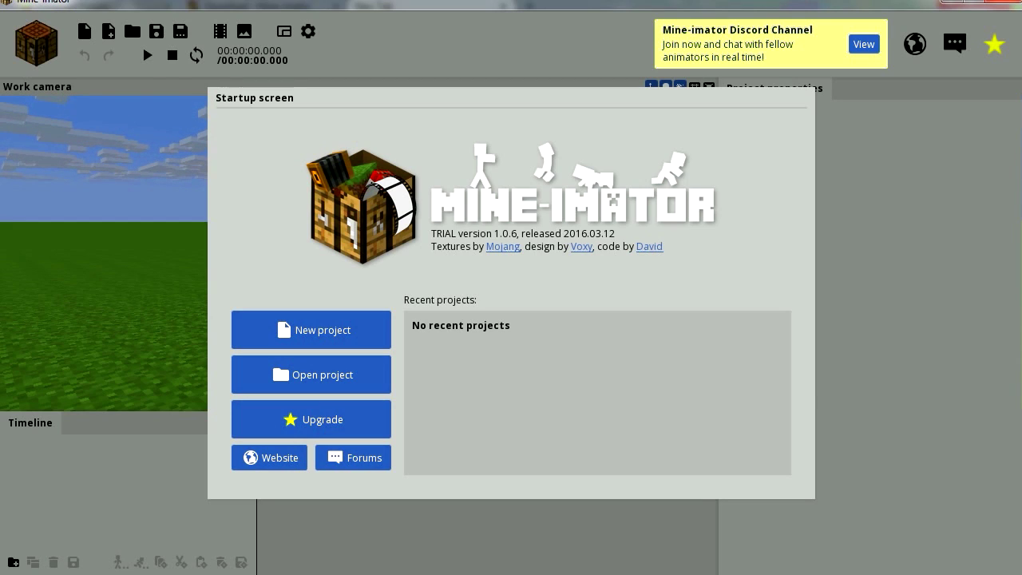
- Create a new project named sparckman, filling in the author's name and a description that credits the author for the animation
left_click(311, 329)
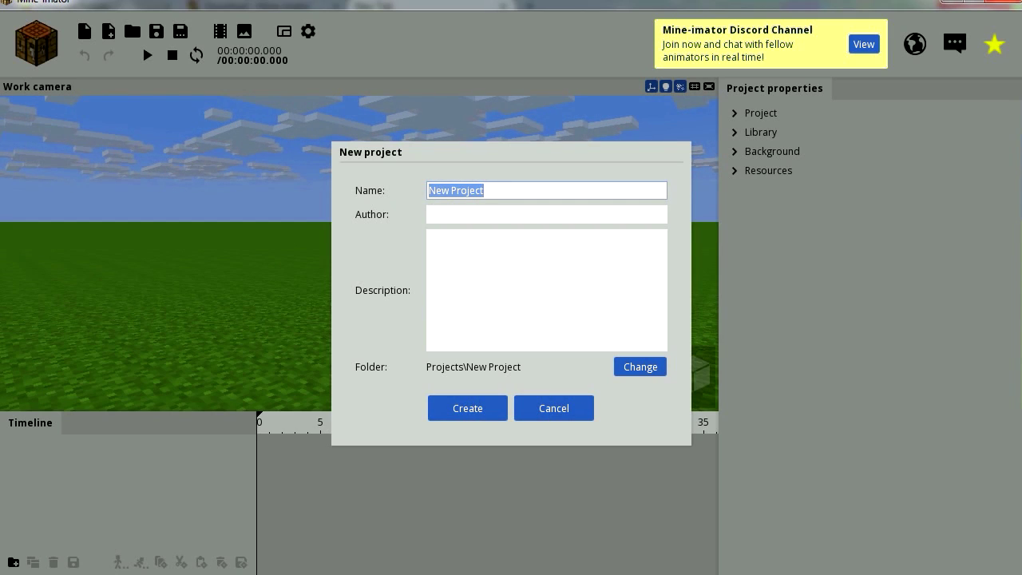
type("sparckman")
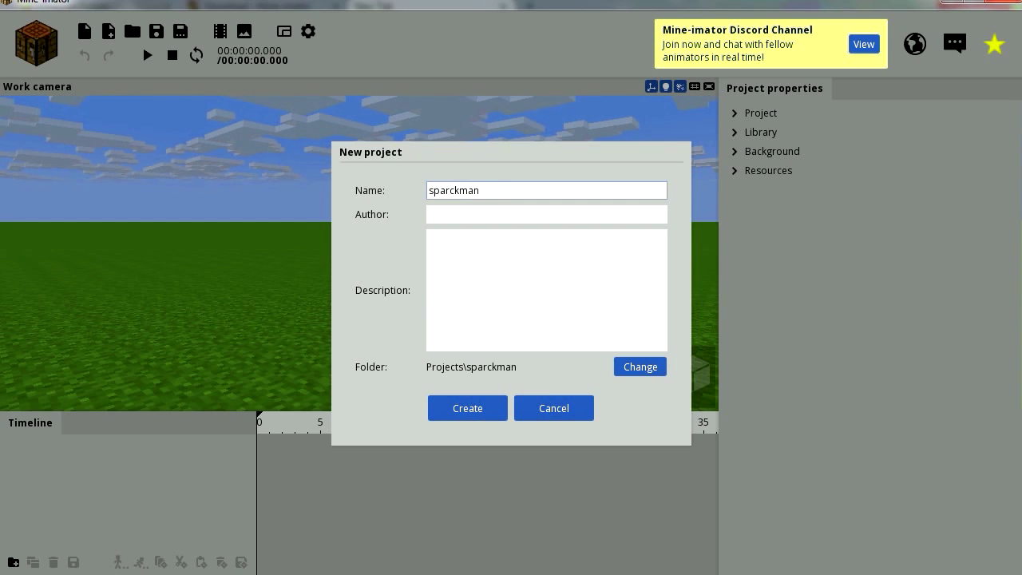
key("Tab")
type("sparckman")
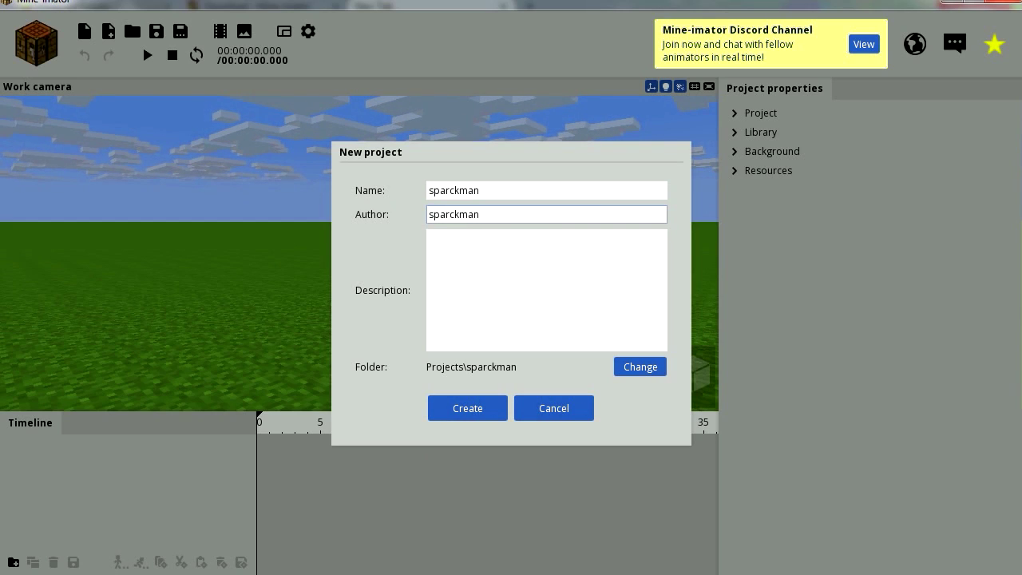
key("Tab")
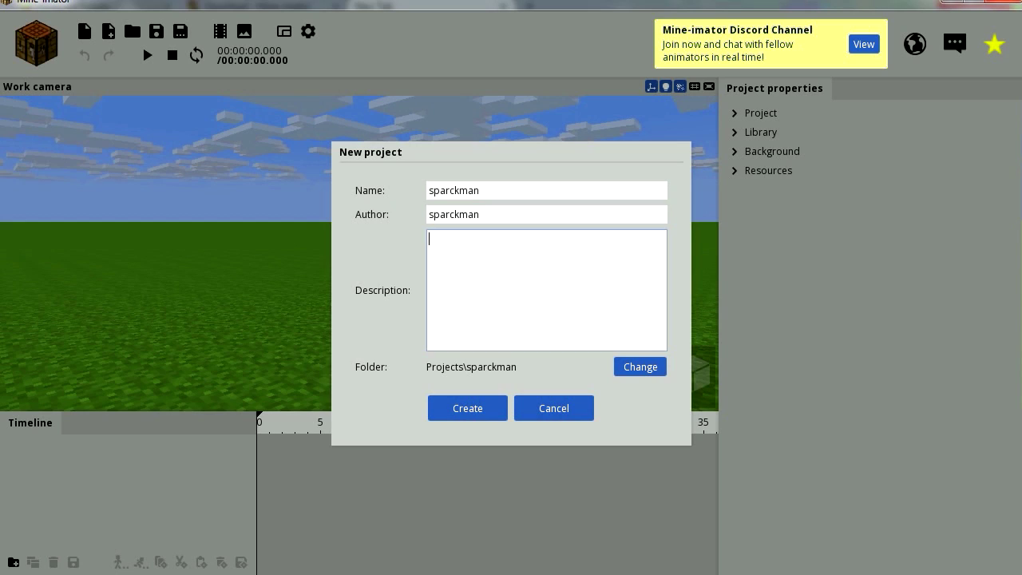
type("an animation by")
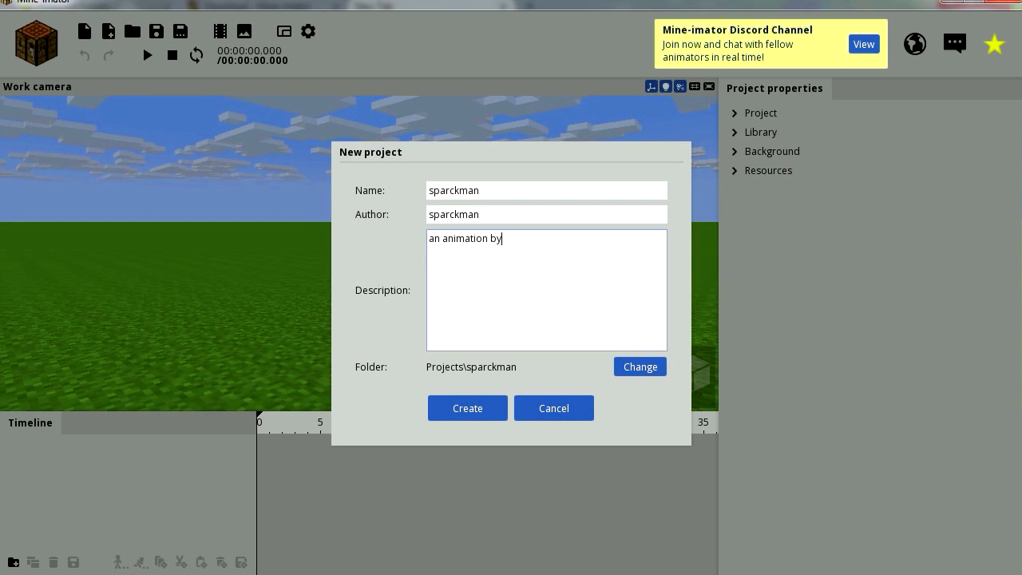
type(" le sparckman")
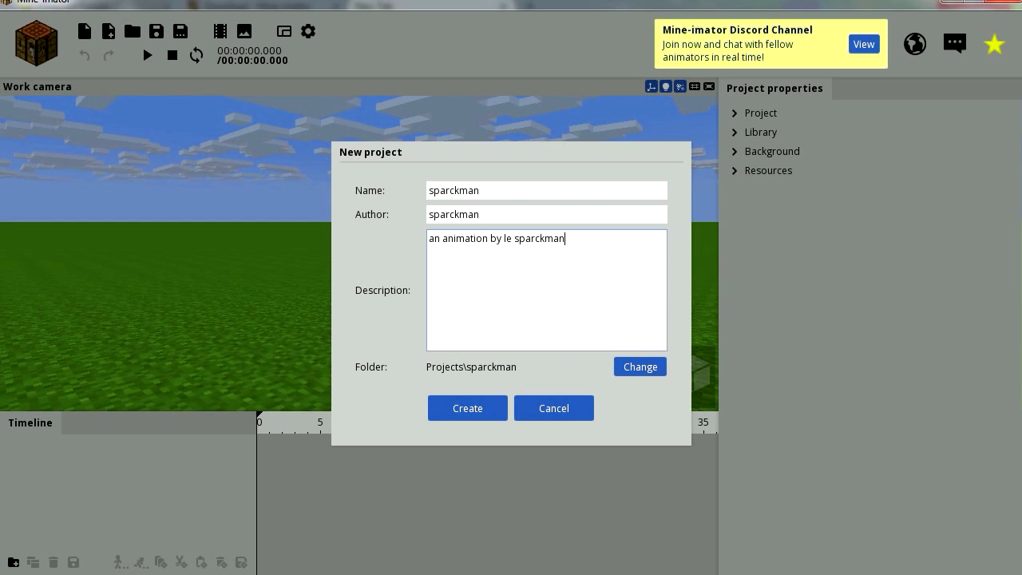
left_click(468, 408)
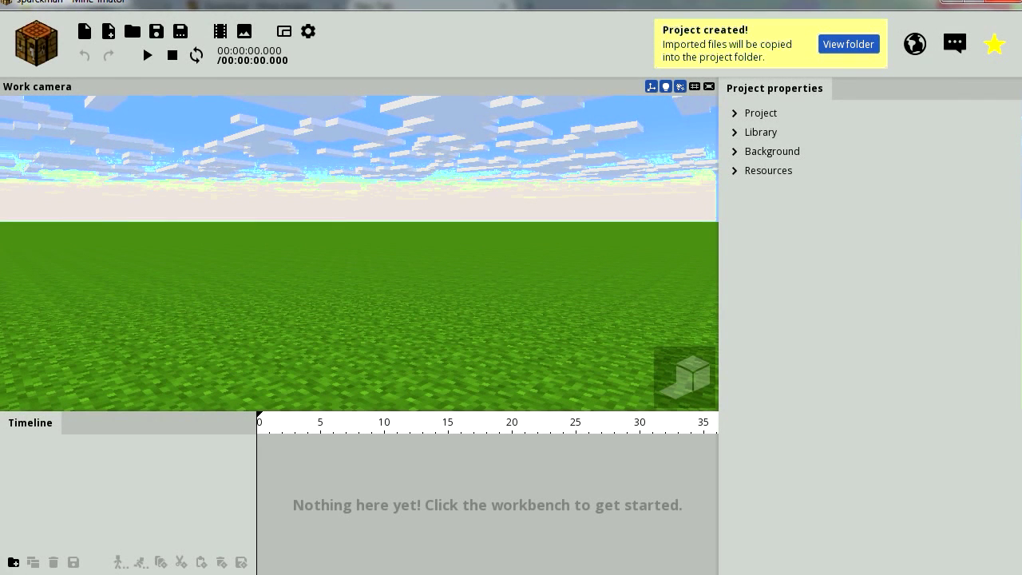
- Preview the Zombie, Skeleton, Creeper and Spider models for a new character and look through the rest of the model list
right_click_drag(359, 253, 321, 263)
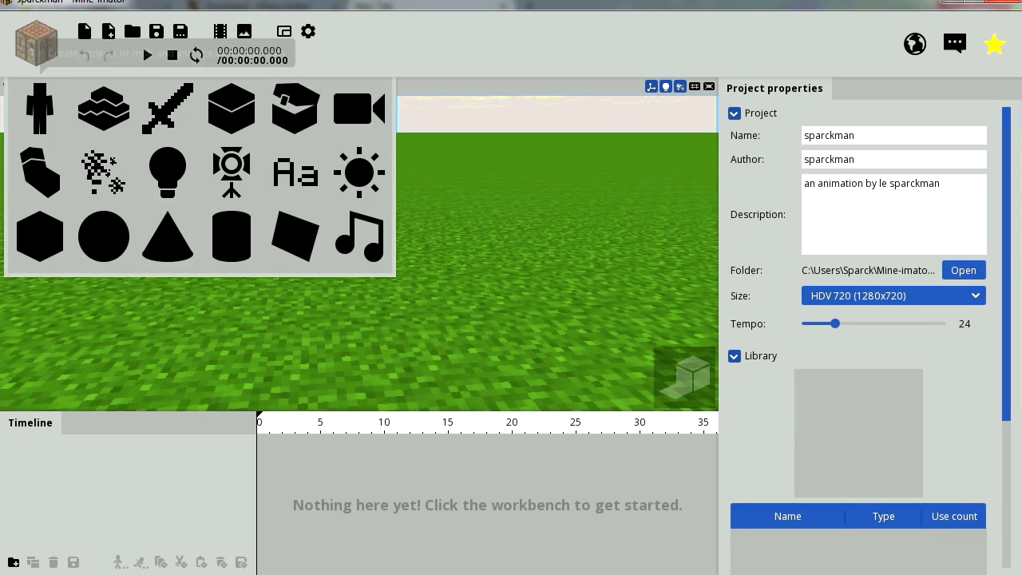
left_click(40, 107)
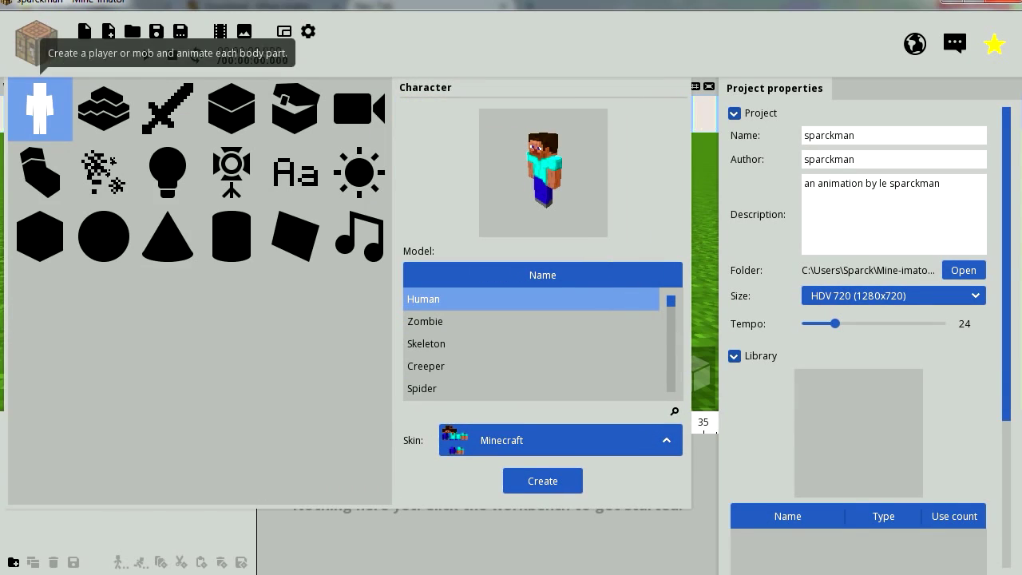
left_click(480, 322)
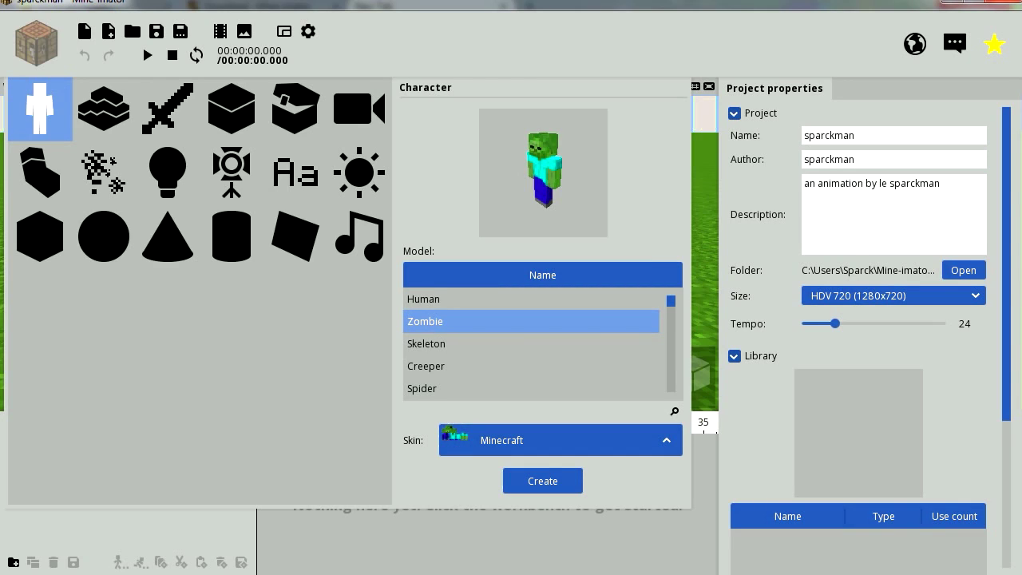
left_click(479, 344)
left_click(479, 367)
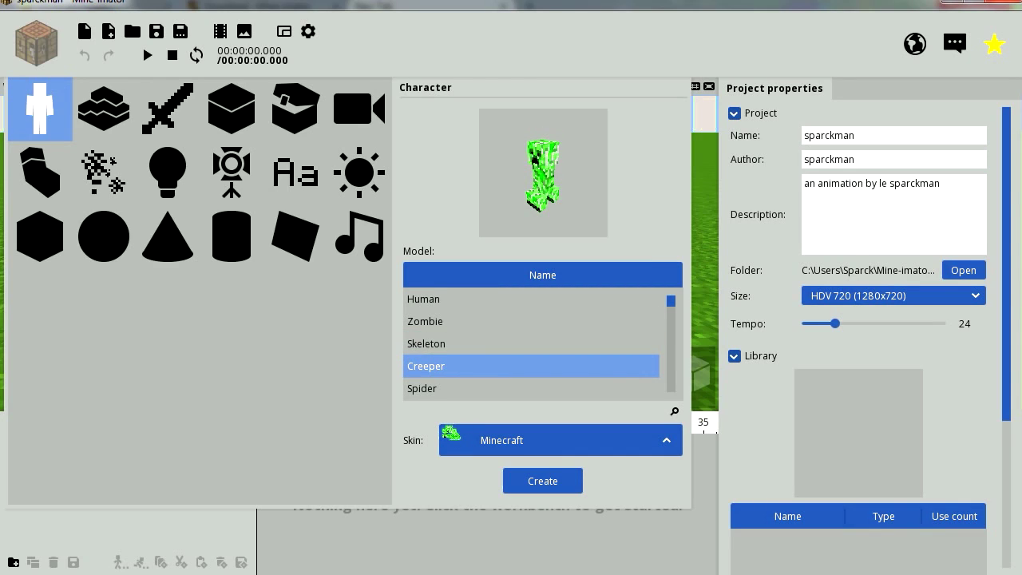
left_click(480, 389)
key("Down")
key("Down")
key("Down")
key("Down")
key("Down")
key("Down")
key("Down")
key("Down")
key("Down")
key("Down")
key("Down")
key("Down")
key("Down")
key("Down")
key("Down")
key("Down")
key("Down")
key("Down")
key("Down")
key("Down")
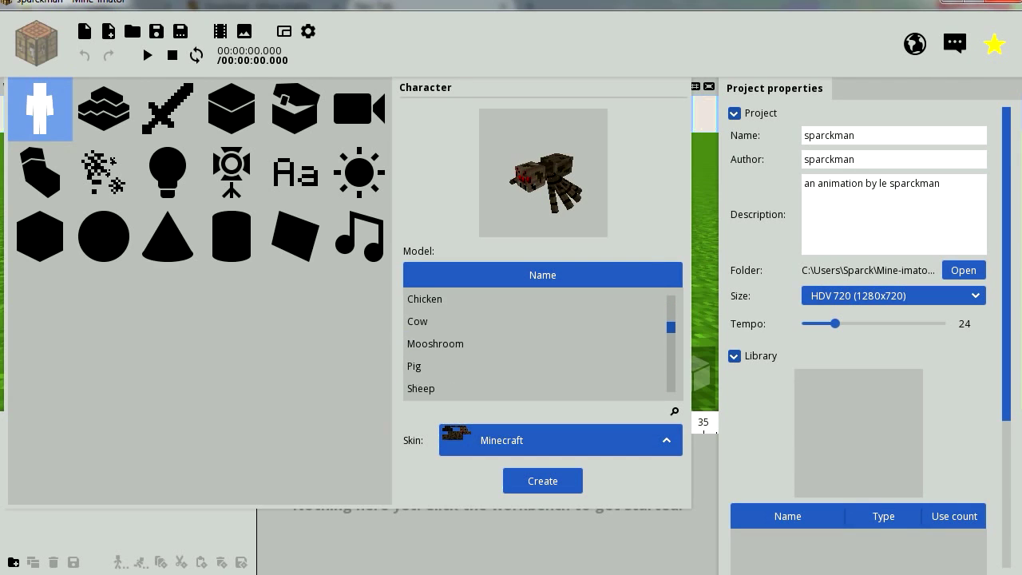
- Preview the Chicken, Cow and Mooshroom models, then create a Pig character with the Minecraft skin on the grass
scroll(479, 389, "up", 15)
left_click(480, 389)
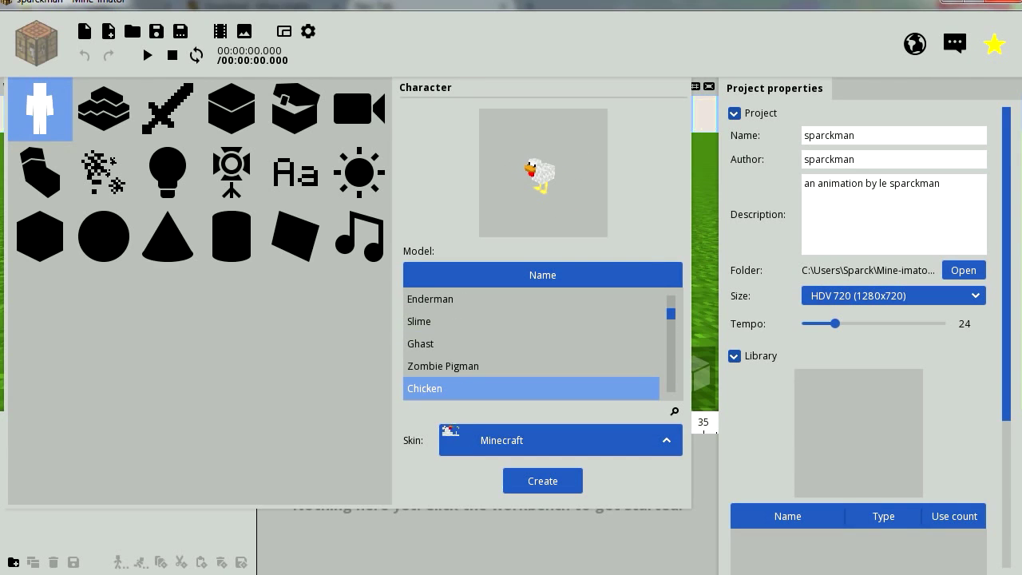
scroll(480, 389, "down", 2)
key("Down")
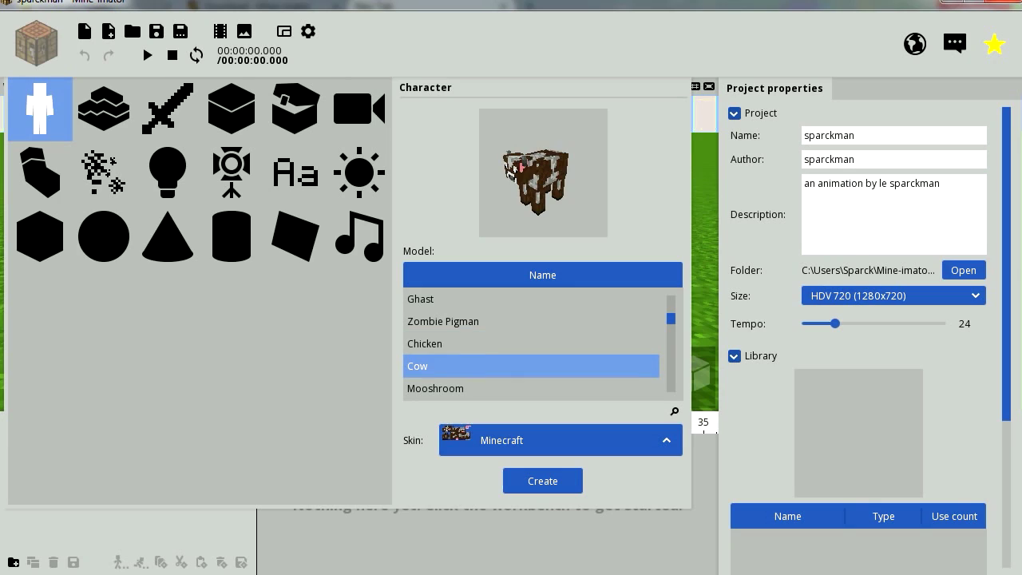
key("Down")
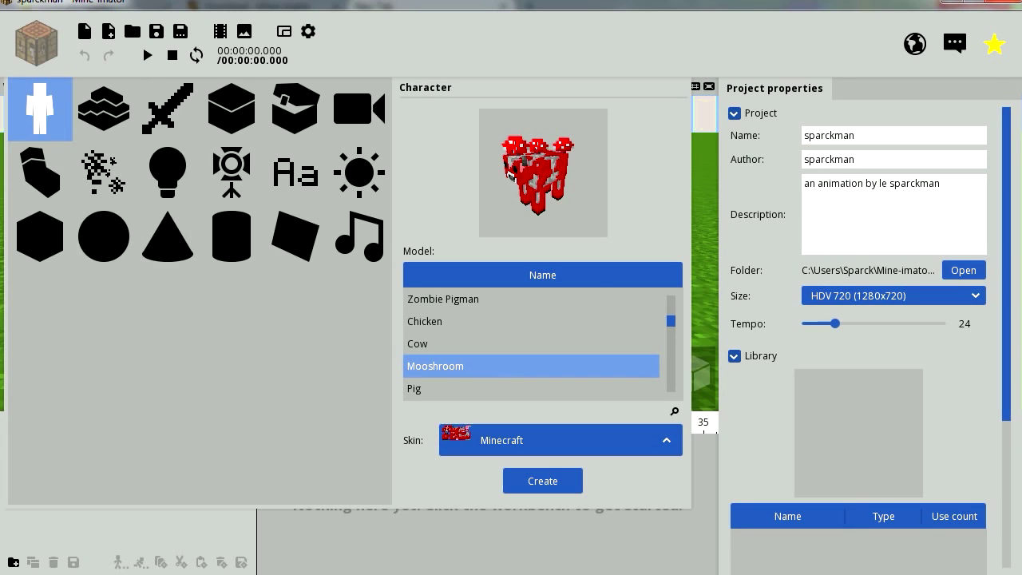
key("Down")
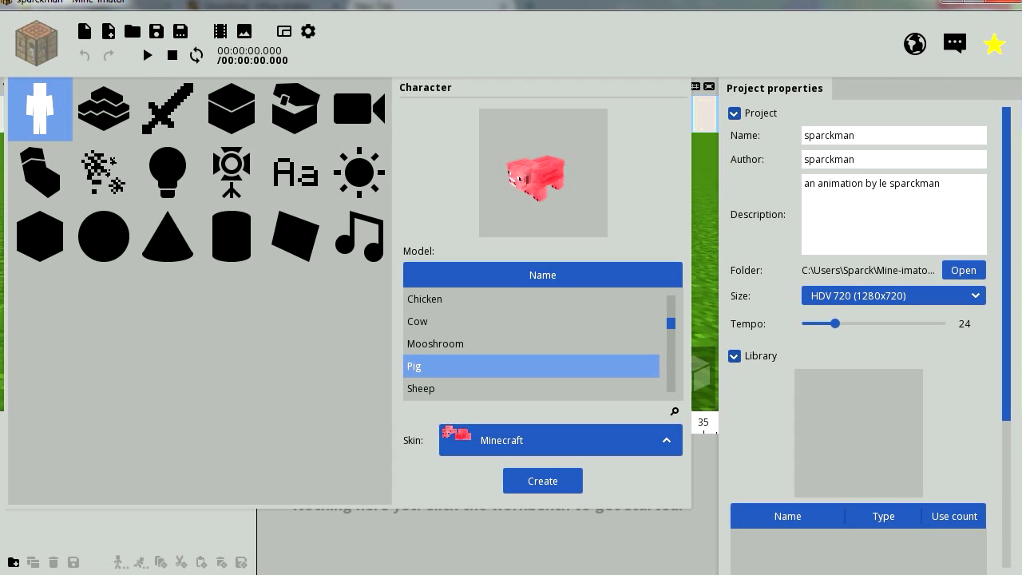
left_click(543, 481)
left_click(364, 260)
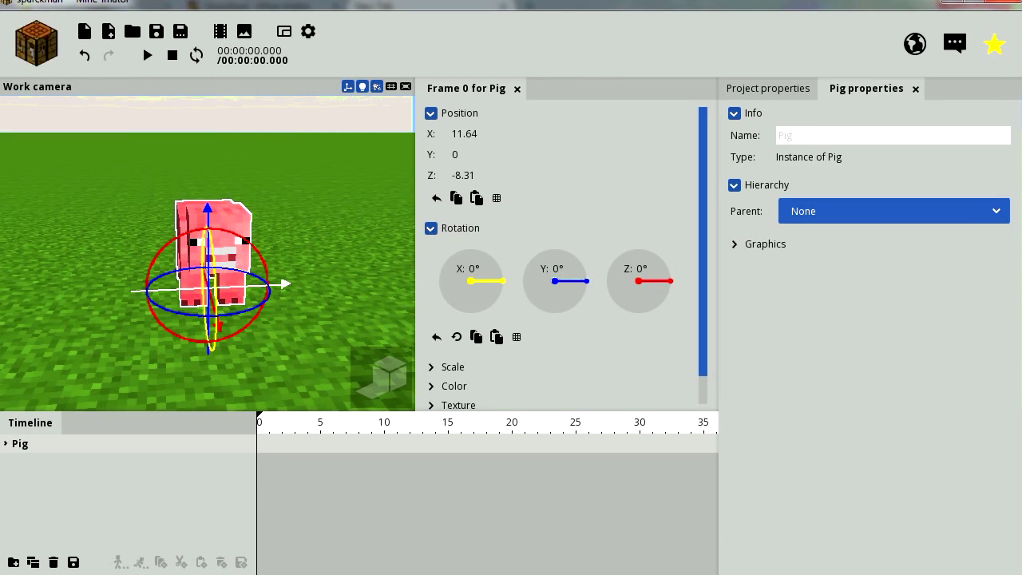
- Reposition the pig at frame 0 to about Y 0.11 and Z -15.55, keeping its feet near the ground
left_click_drag(279, 339, 387, 345)
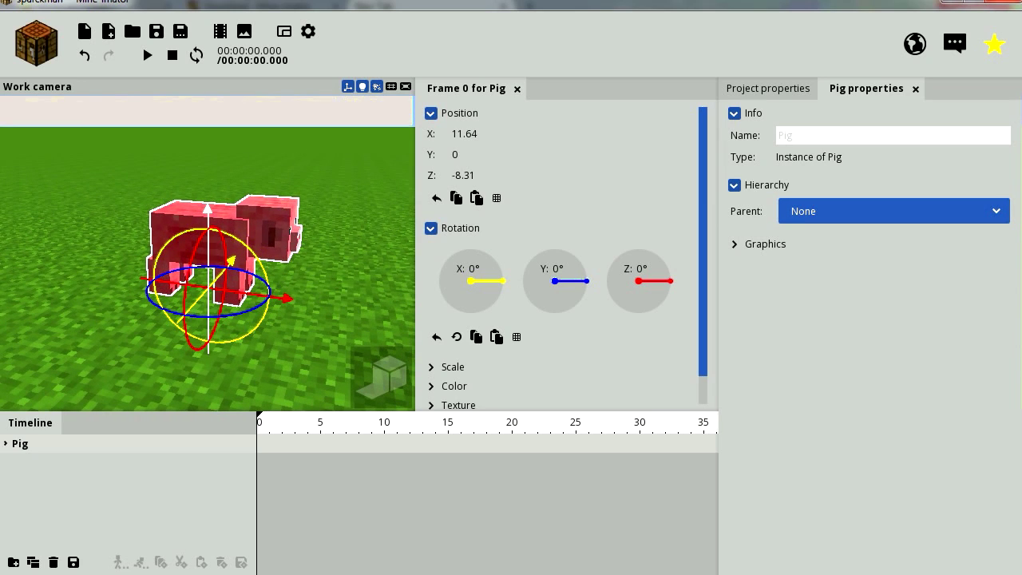
left_click_drag(208, 215, 208, 181)
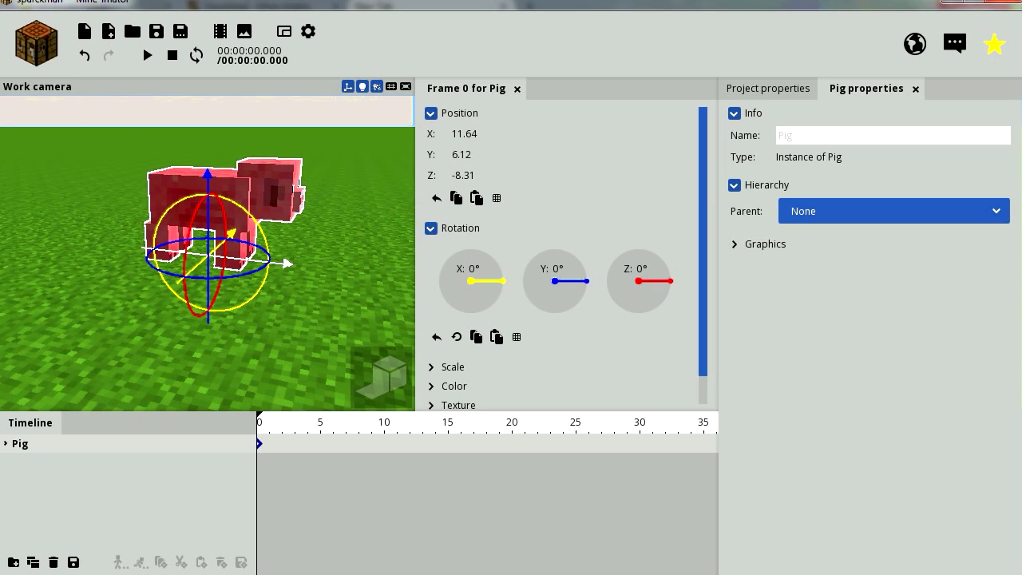
left_click_drag(288, 264, 248, 258)
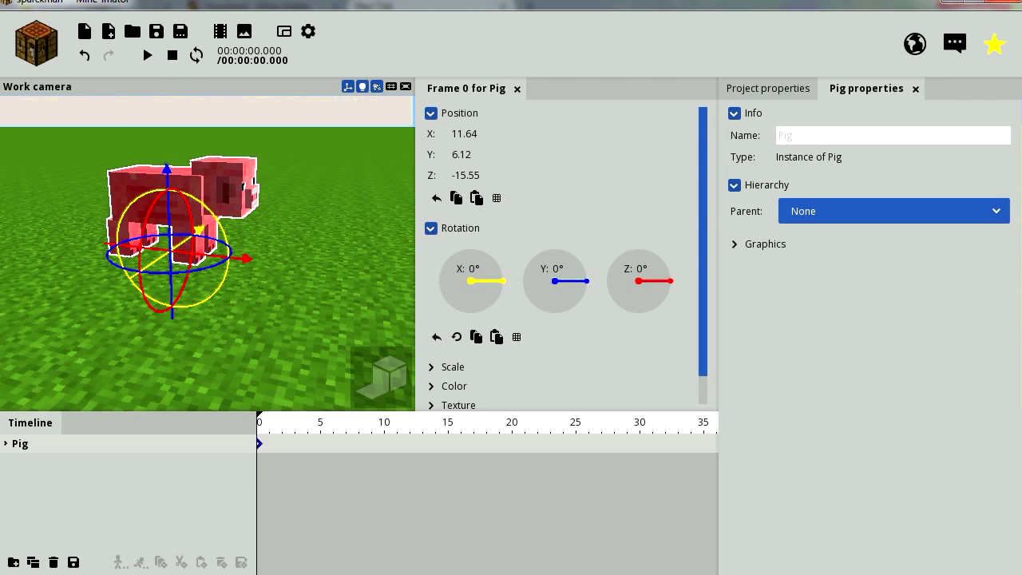
left_click_drag(168, 185, 168, 219)
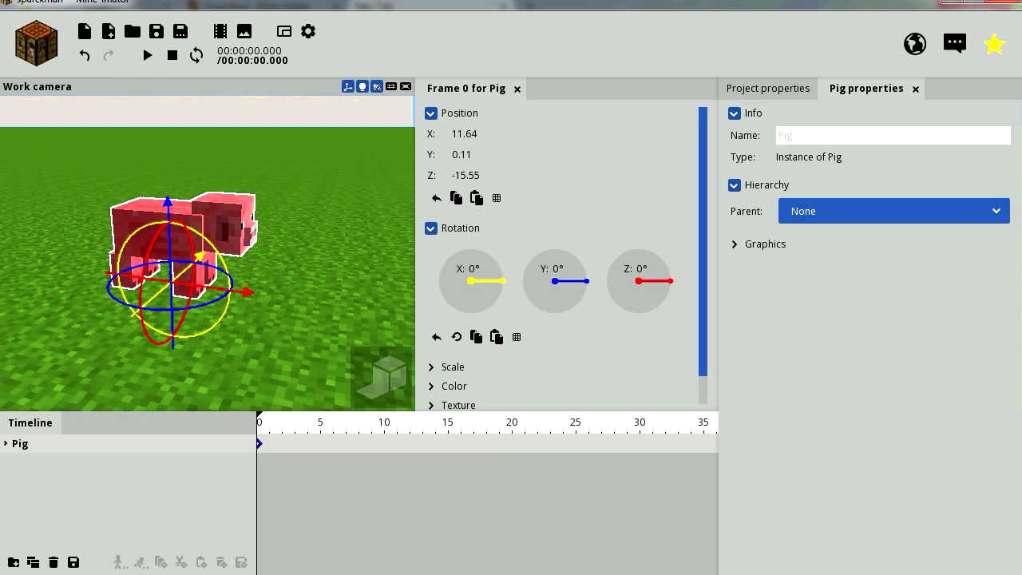
- Keyframe the pig's forward movement by moving it to about Z 3.50 at frame 15
right_click_drag(167, 219, 144, 233)
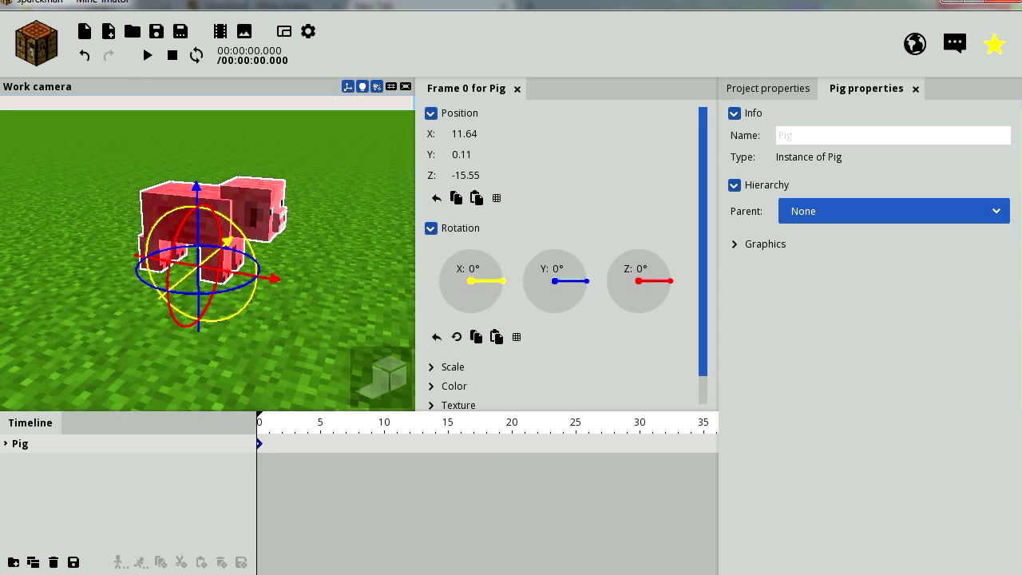
left_click_drag(240, 411, 239, 421)
key("space")
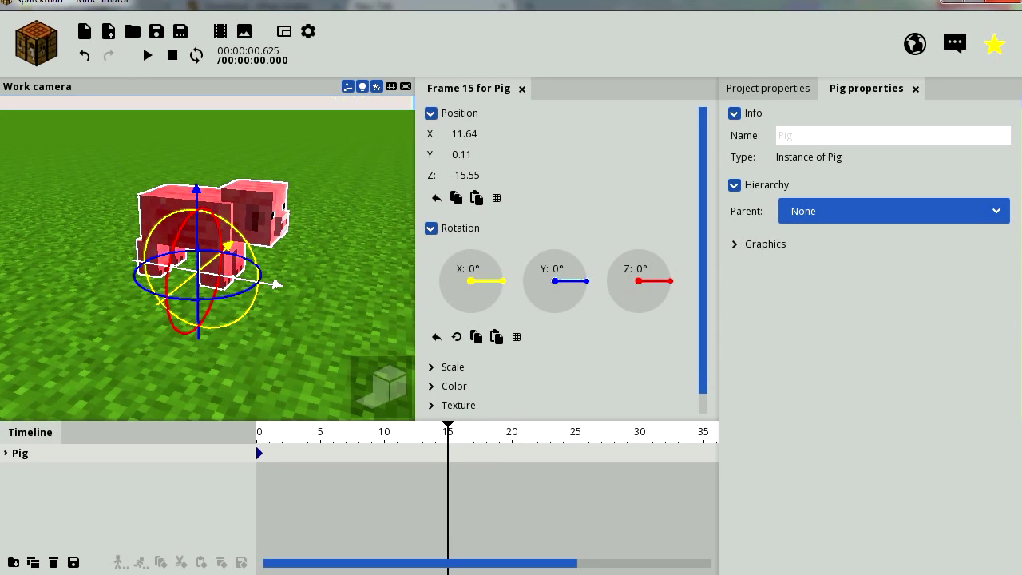
left_click_drag(275, 284, 396, 305)
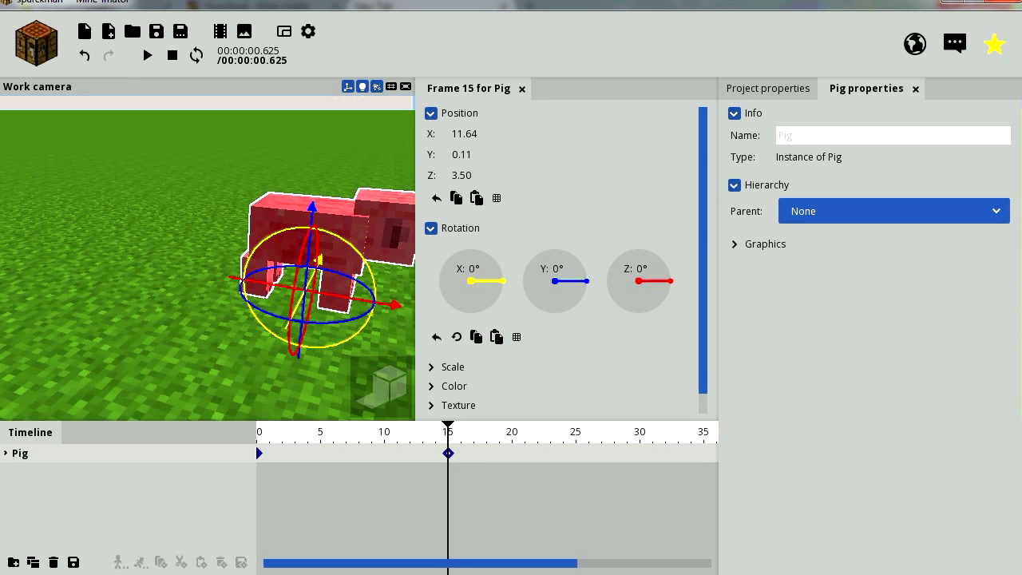
- Play the pig's animation from frame 0 and stop the playback
left_click_drag(449, 432, 257, 432)
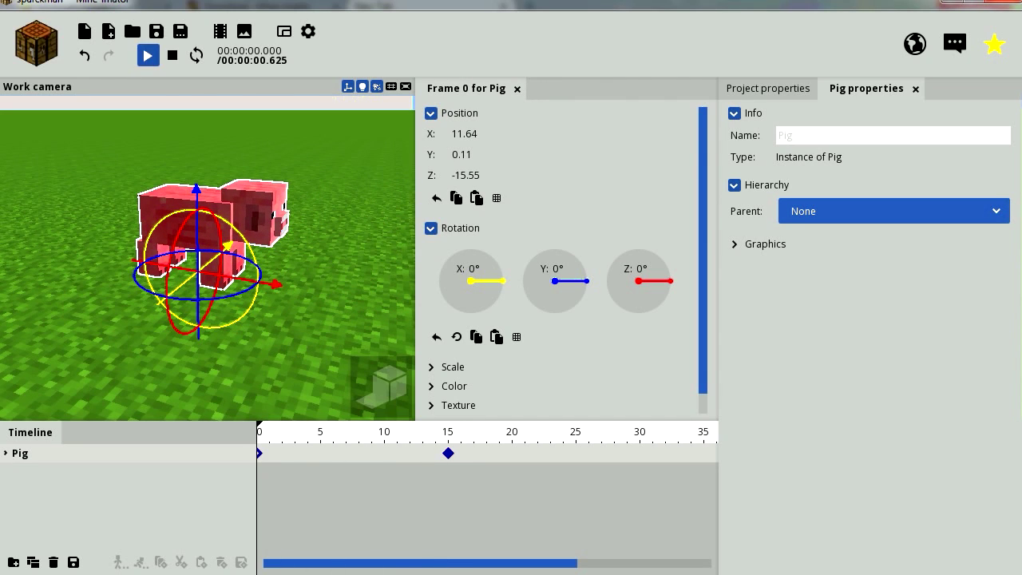
left_click(148, 55)
left_click(173, 55)
- Preview the Cow model, then create a Chicken character with the Minecraft skin
left_click_drag(189, 328, 254, 326)
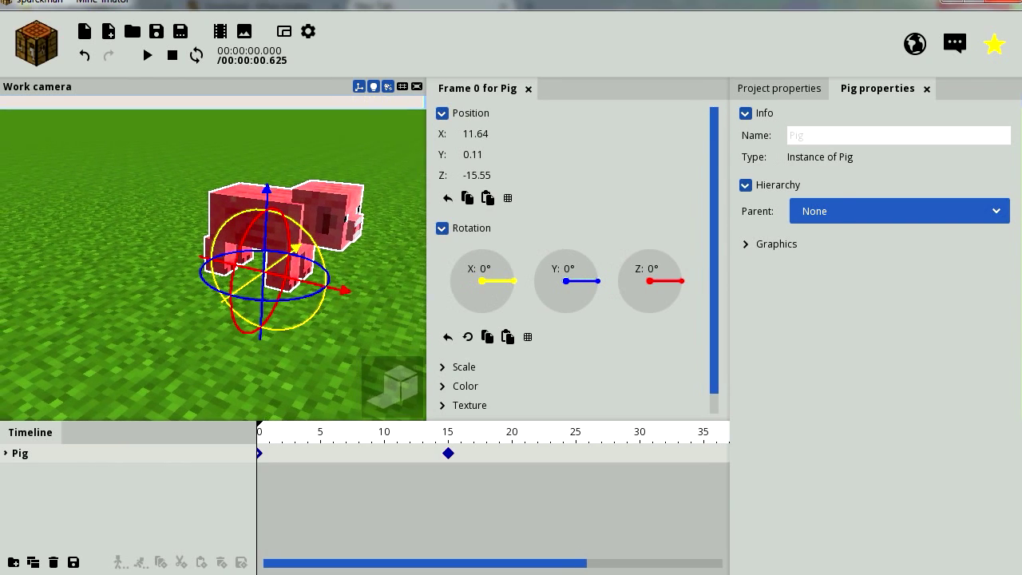
left_click_drag(319, 327, 240, 335)
right_click_drag(240, 319, 270, 309)
left_click(36, 43)
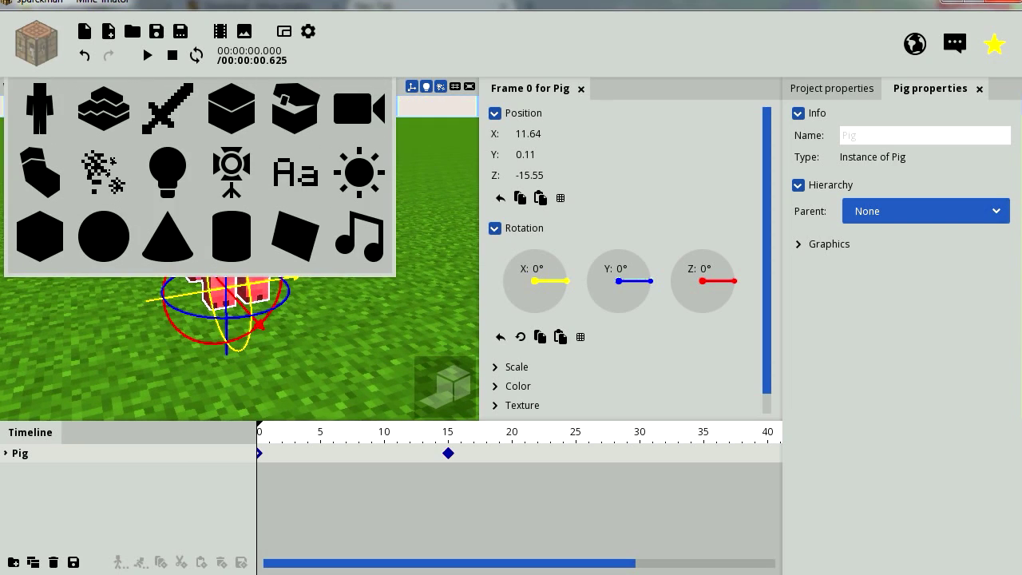
left_click(40, 109)
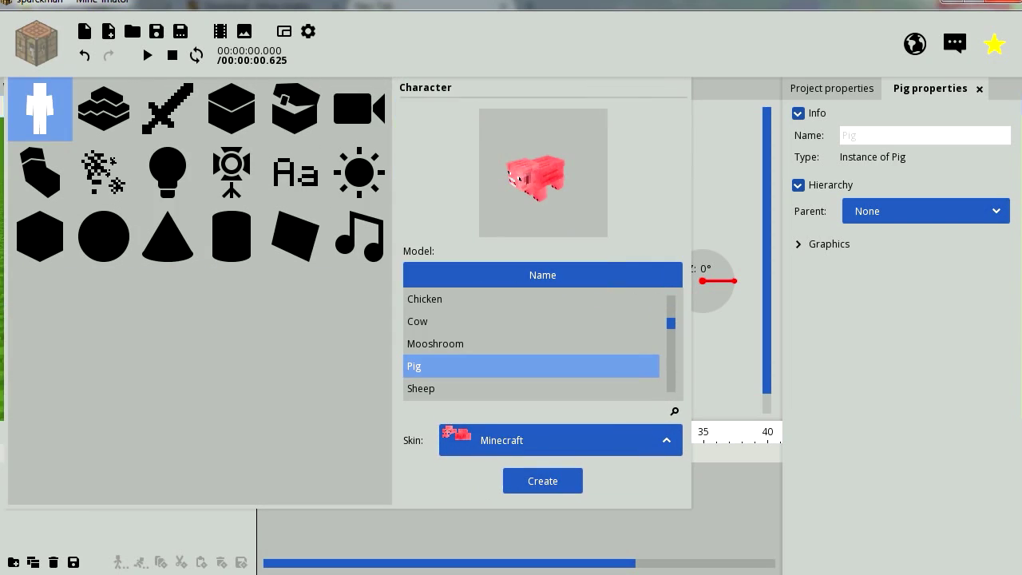
left_click(479, 322)
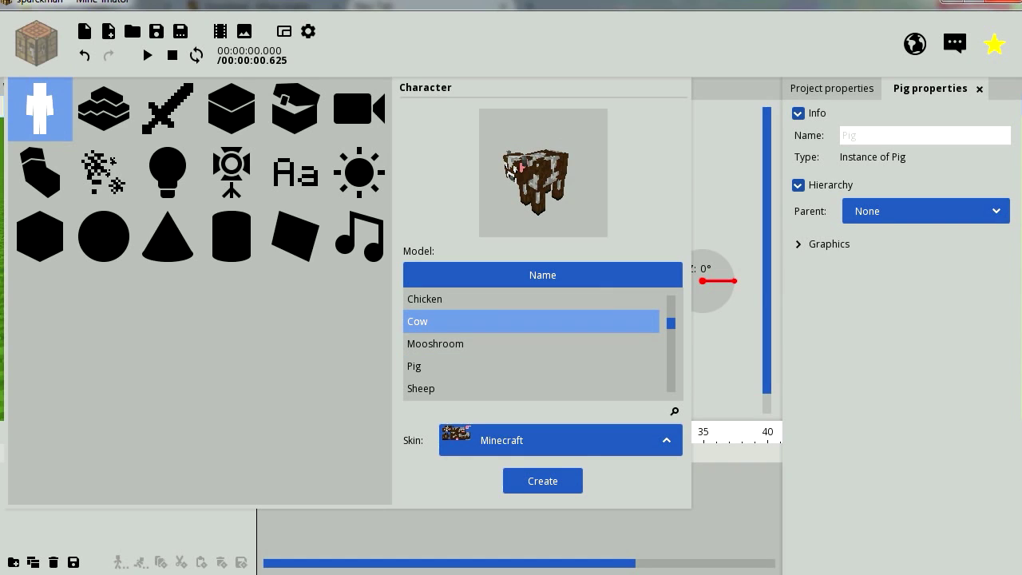
left_click(479, 300)
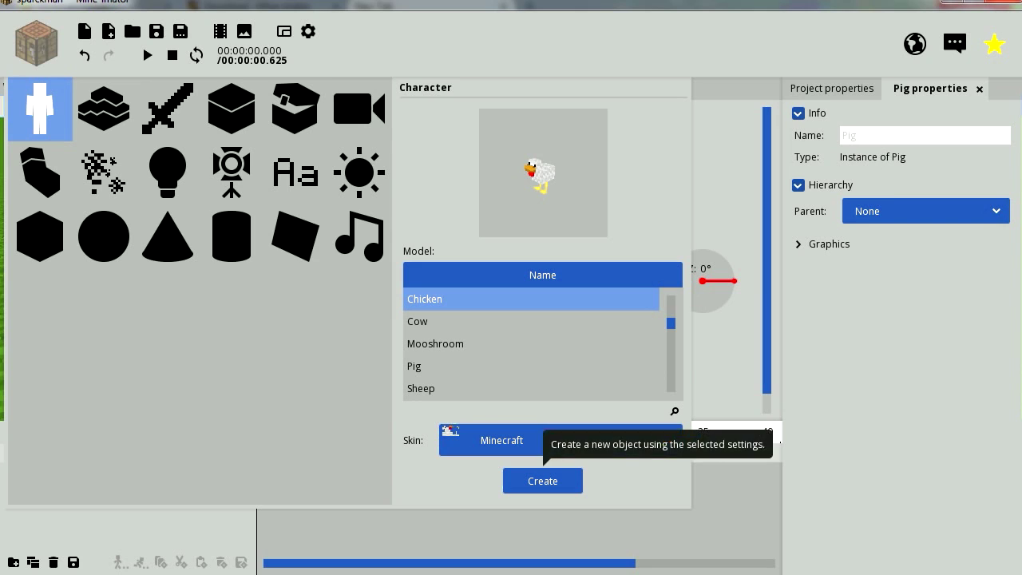
left_click(543, 481)
- Move the pig at frame 0 to about X 38.58, clear of the chicken
right_click_drag(239, 260, 217, 254)
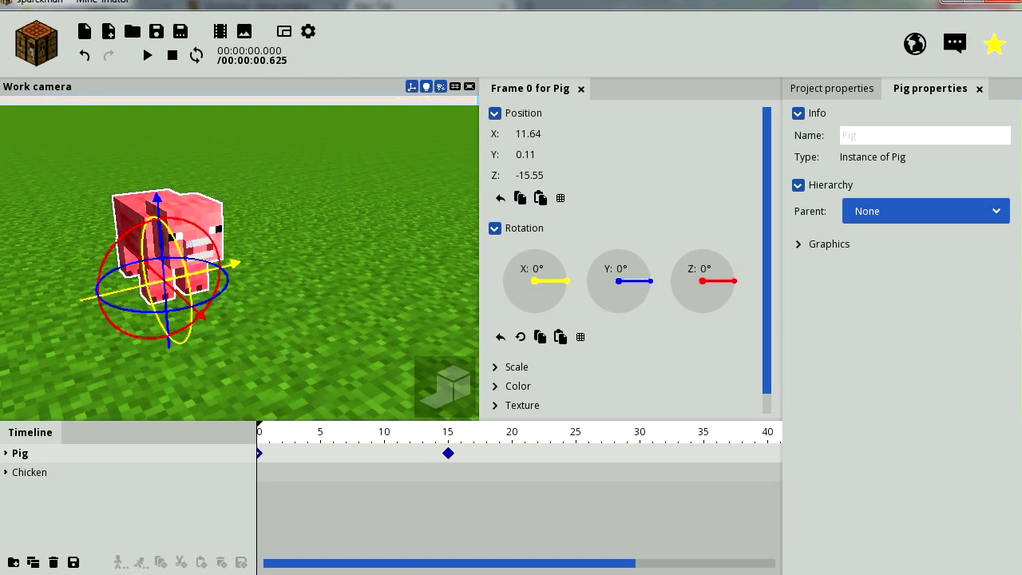
left_click_drag(219, 270, 220, 267)
left_click_drag(203, 319, 206, 316)
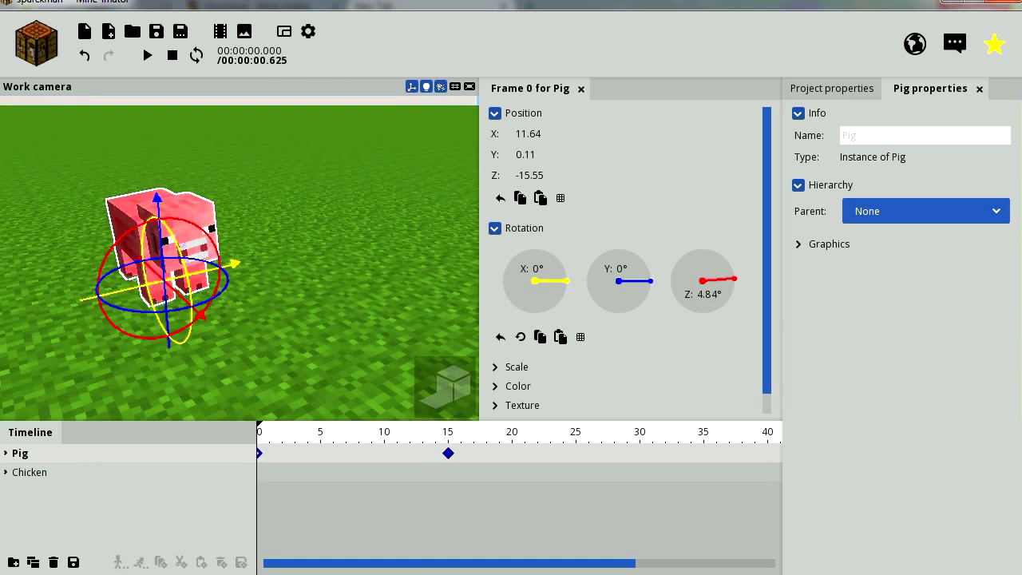
key("ctrl+z")
left_click_drag(231, 264, 349, 238)
left_click(162, 246)
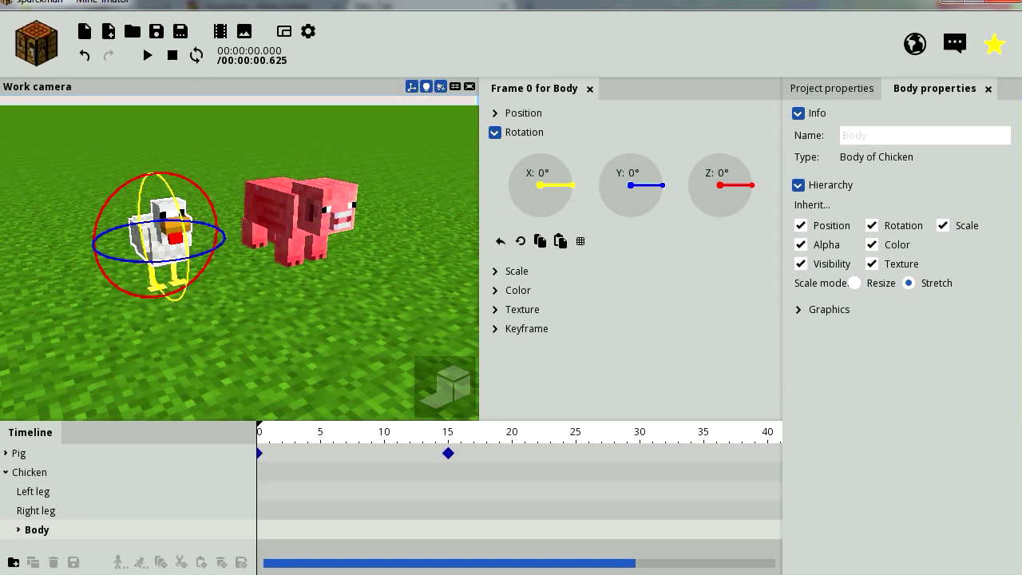
left_click(169, 210)
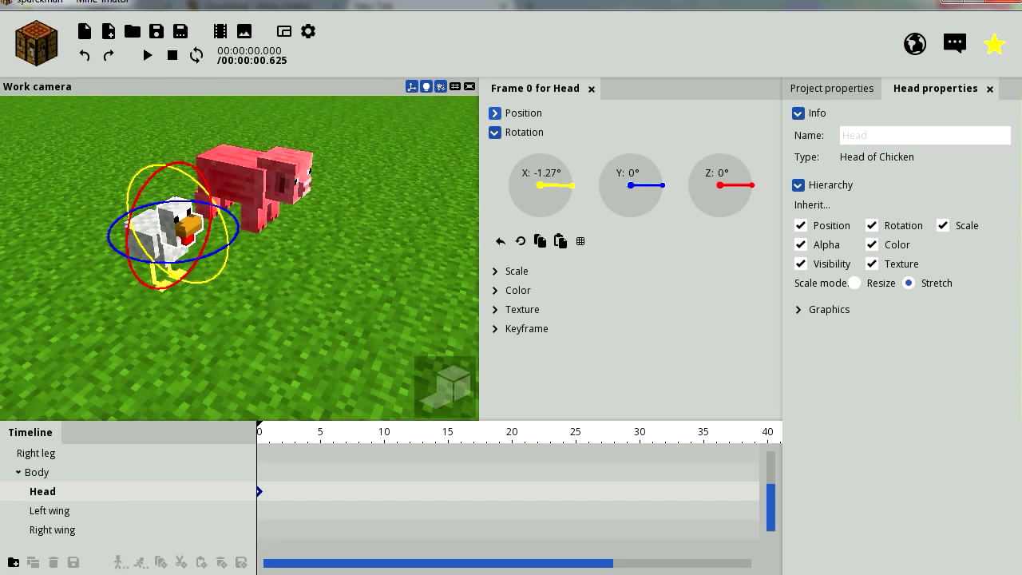
left_click(495, 113)
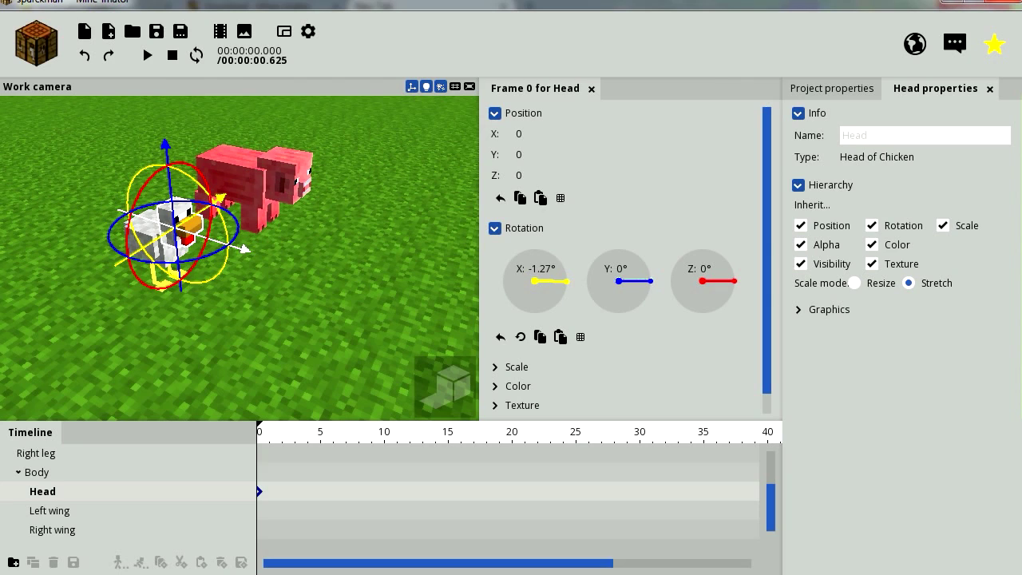
left_click_drag(243, 249, 340, 278)
key("ctrl+z")
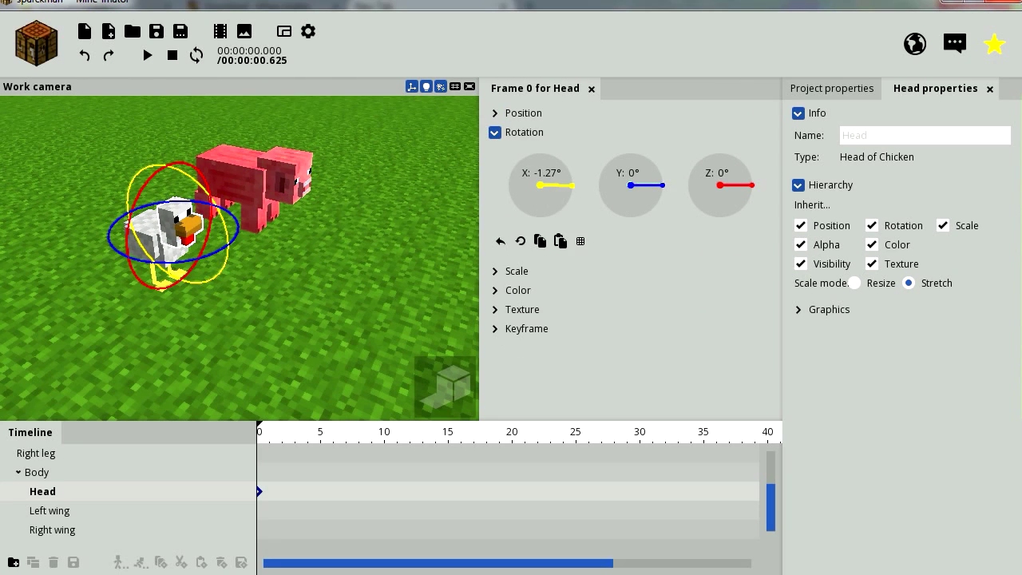
- Move the whole chicken at frame 0 back to about Z -151.30, far behind the pig
left_click(360, 300)
left_click(313, 244)
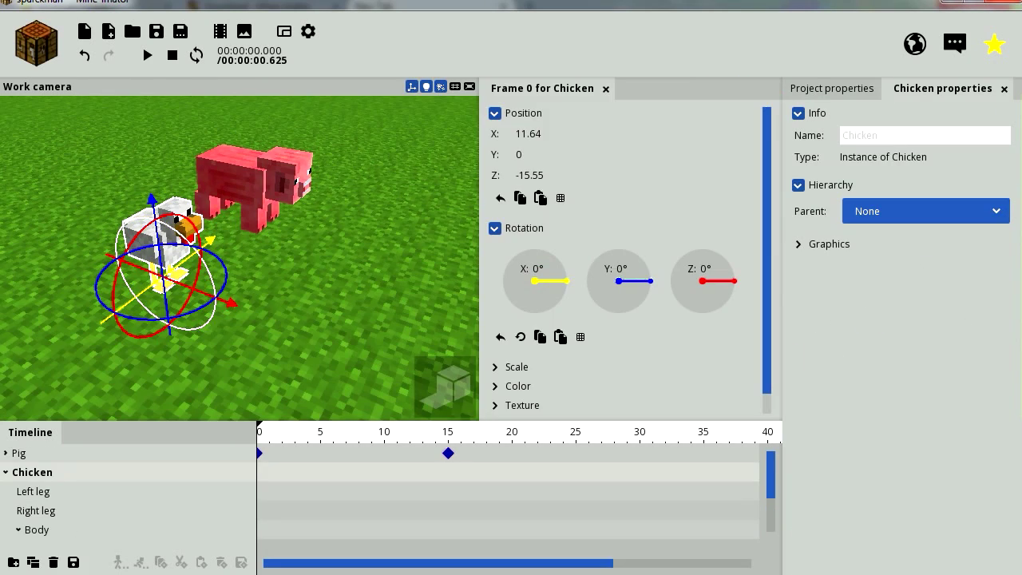
mouse_move(227, 303)
left_mouse_down()
mouse_move(295, 329)
mouse_move(151, 269)
mouse_move(229, 305)
left_mouse_up()
left_click_drag(287, 344, 257, 344)
scroll(247, 319, "down", 5)
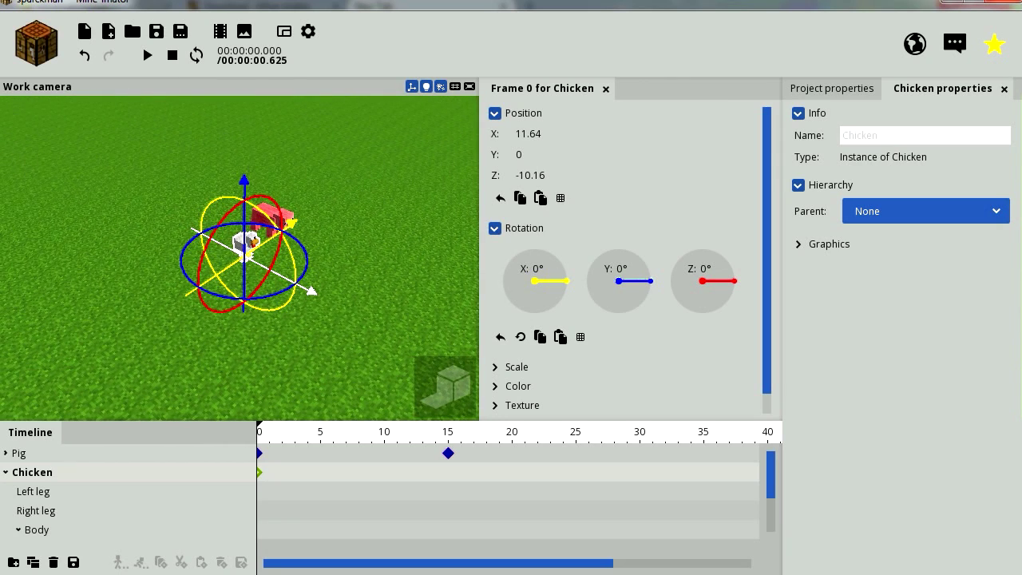
left_click_drag(309, 290, 153, 209)
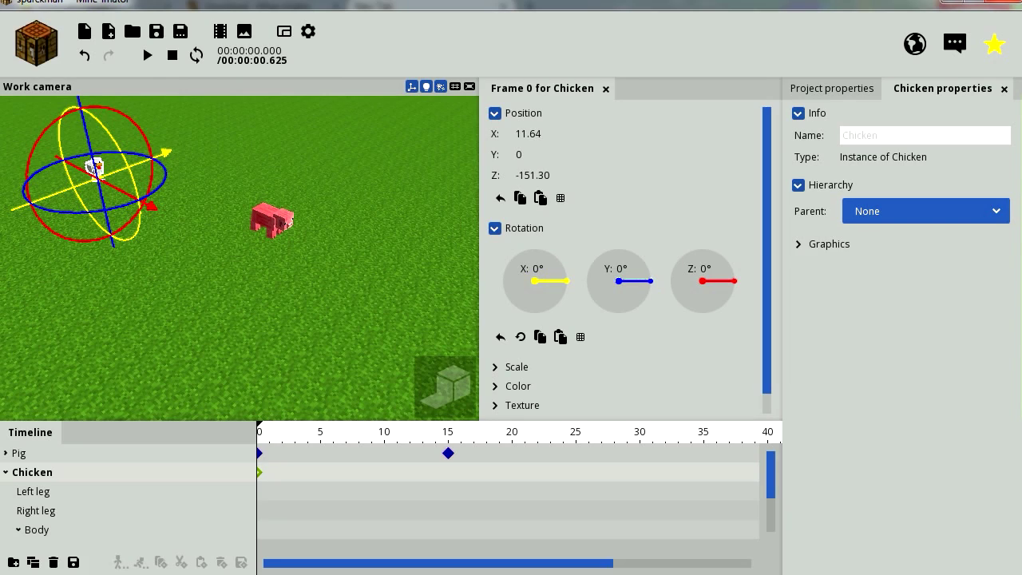
- Keyframe the chicken's forward movement by moving it to about Z 22.99 at frame 30
left_click(640, 433)
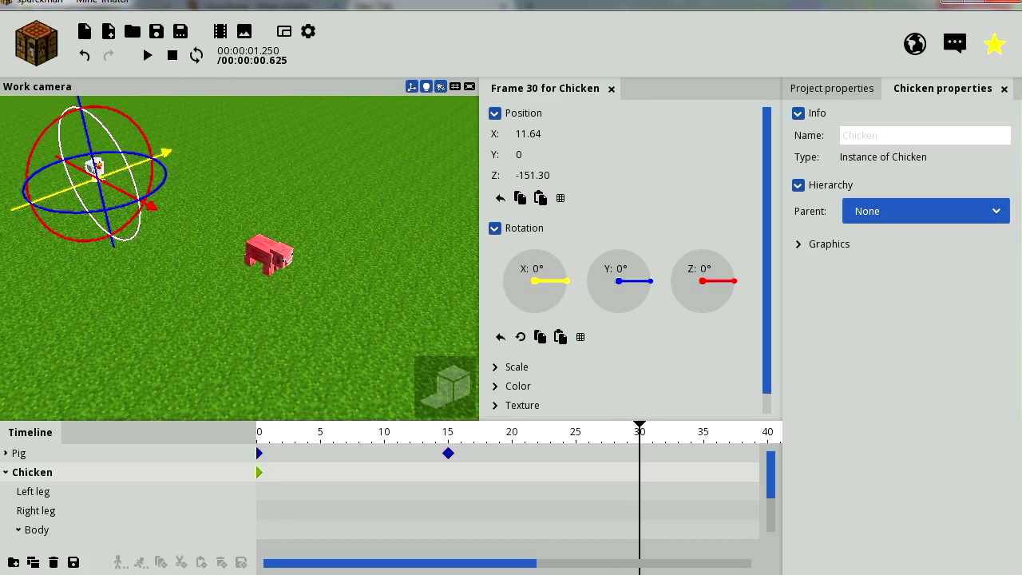
left_click_drag(152, 206, 370, 321)
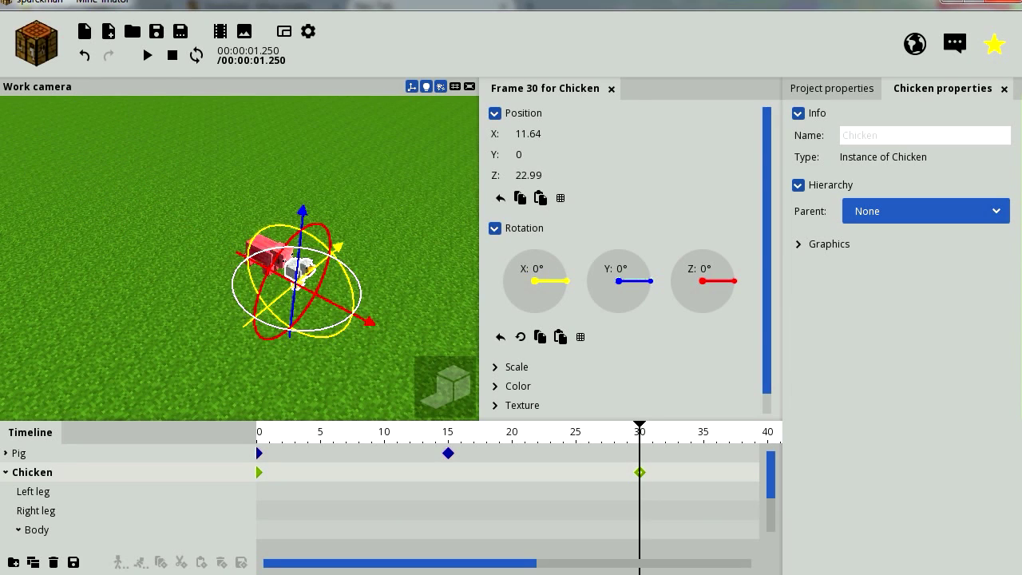
left_click(381, 340)
- Keyframe the pig at frame 30 by moving it to about X -47.86 and turning it to about -85.61° around Y
left_click(416, 253)
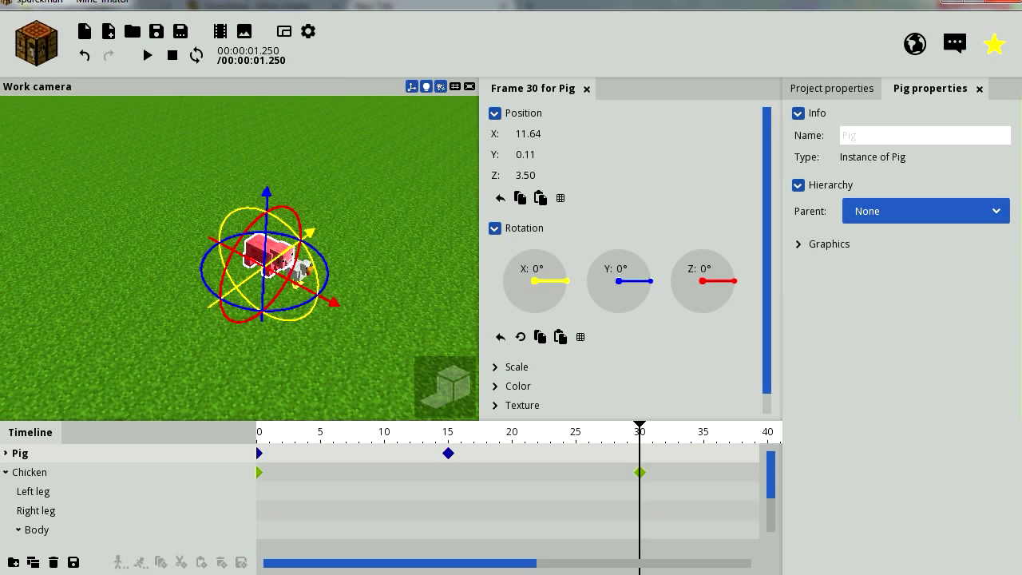
left_click_drag(305, 236, 143, 342)
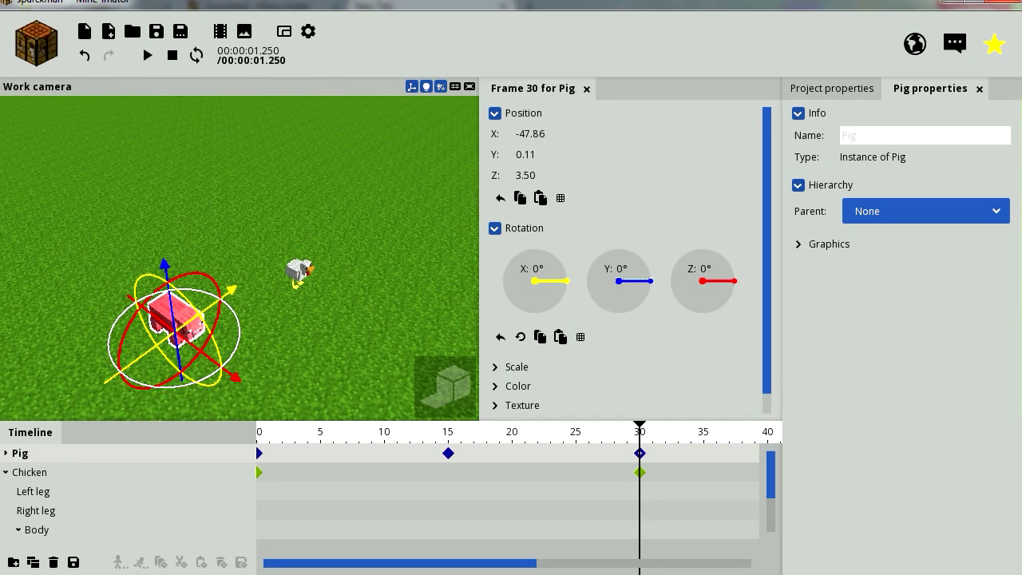
left_click_drag(216, 300, 222, 366)
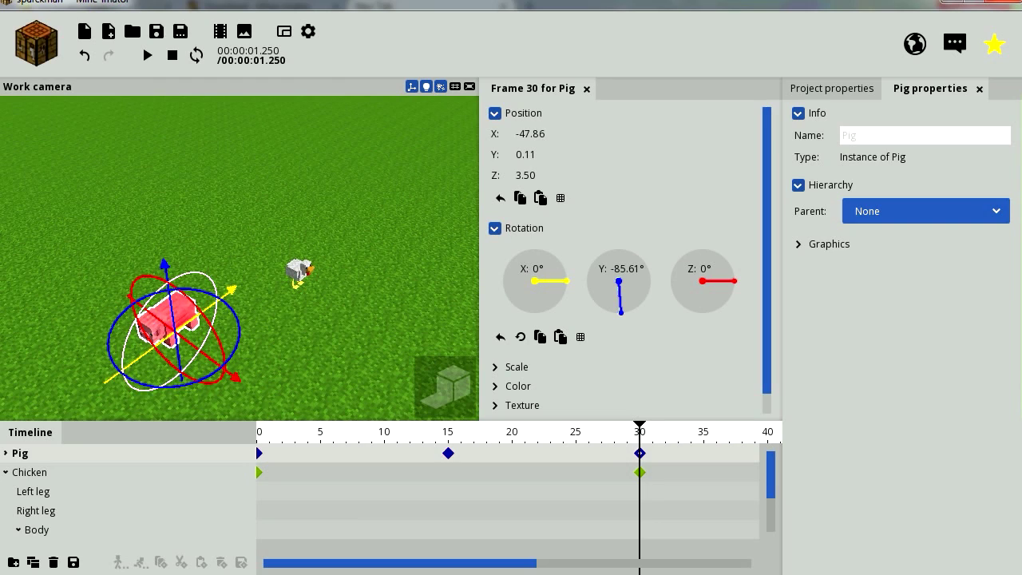
- Reposition the pig at frame 30 next to the chicken, at about X -11.48 and Z 23.93
left_click_drag(206, 308, 259, 272)
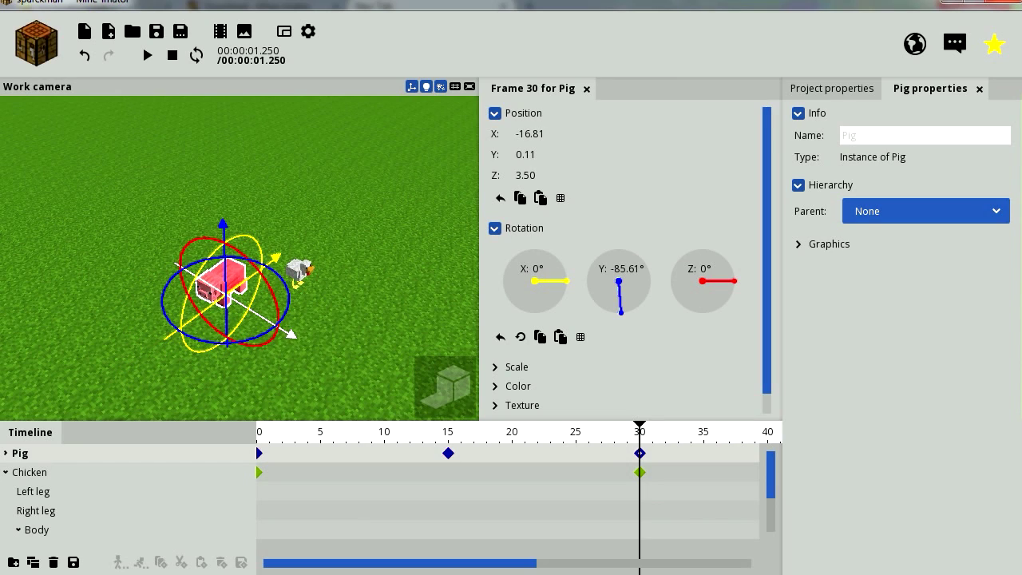
left_click_drag(280, 325, 340, 365)
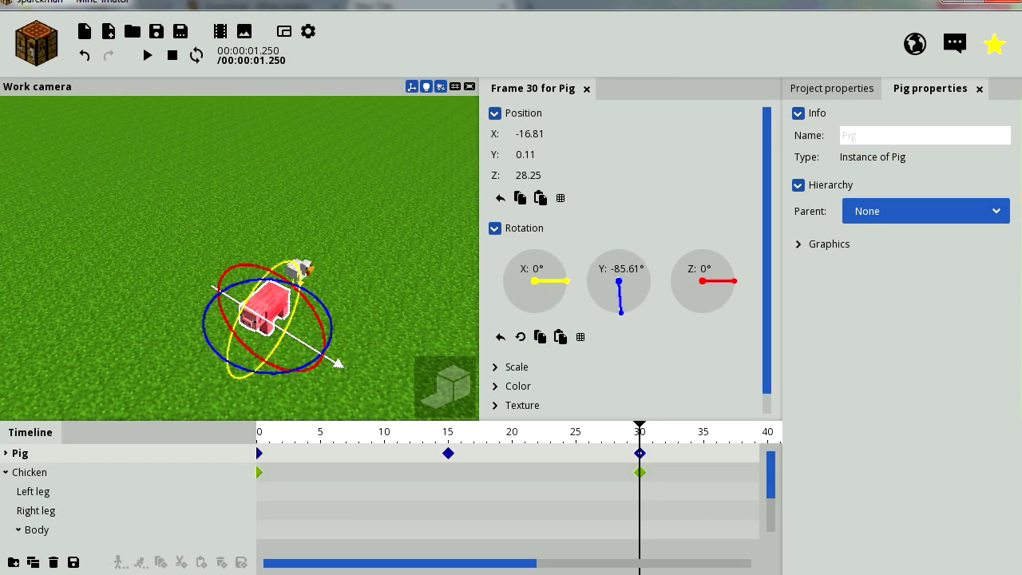
left_click_drag(312, 281, 320, 274)
left_click_drag(347, 356, 344, 354)
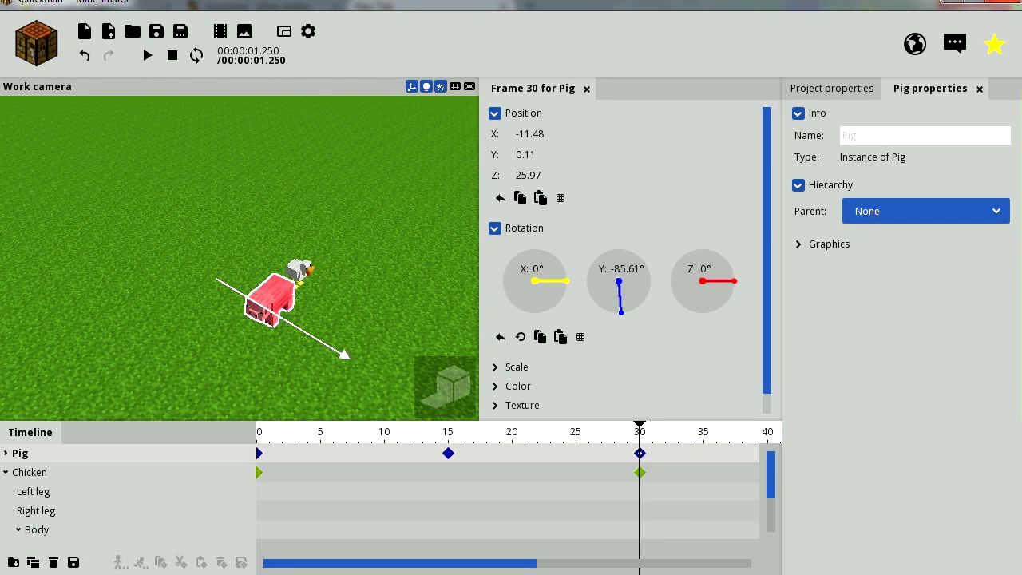
scroll(240, 258, "up", 6)
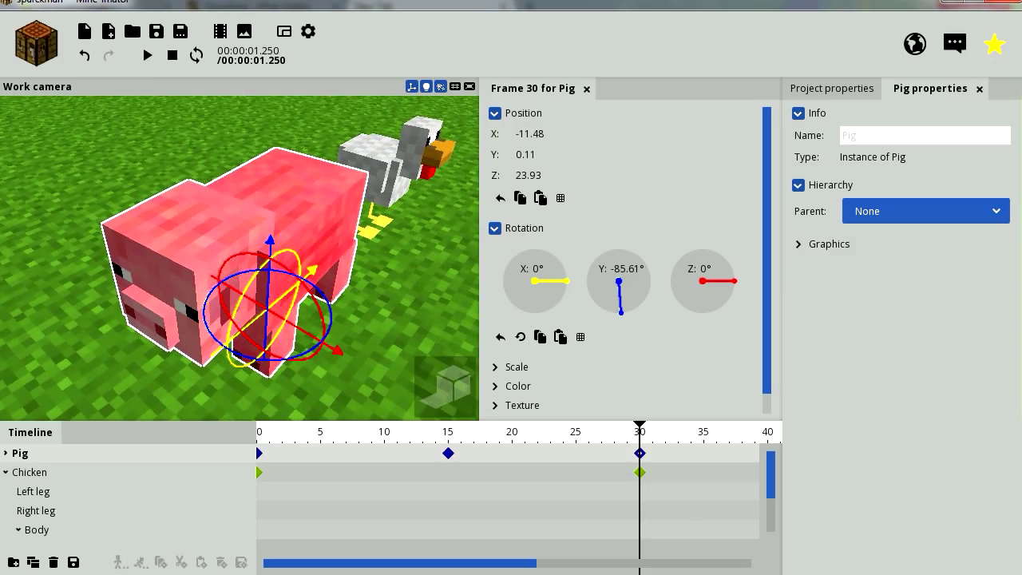
mouse_move(240, 258)
left_mouse_down()
mouse_move(144, 219)
mouse_move(60, 216)
mouse_move(224, 216)
mouse_move(184, 242)
mouse_move(246, 215)
mouse_move(245, 261)
mouse_move(297, 269)
mouse_move(238, 276)
left_mouse_up()
- Play the animation with both animals, then return to frame 0 and select the chicken
scroll(238, 276, "down", 7)
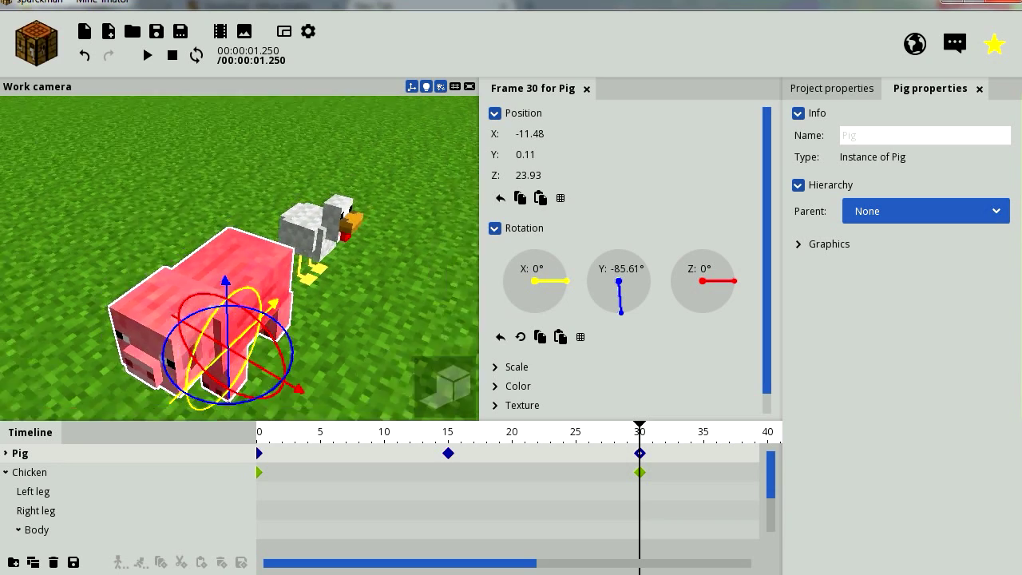
scroll(239, 268, "down", 1)
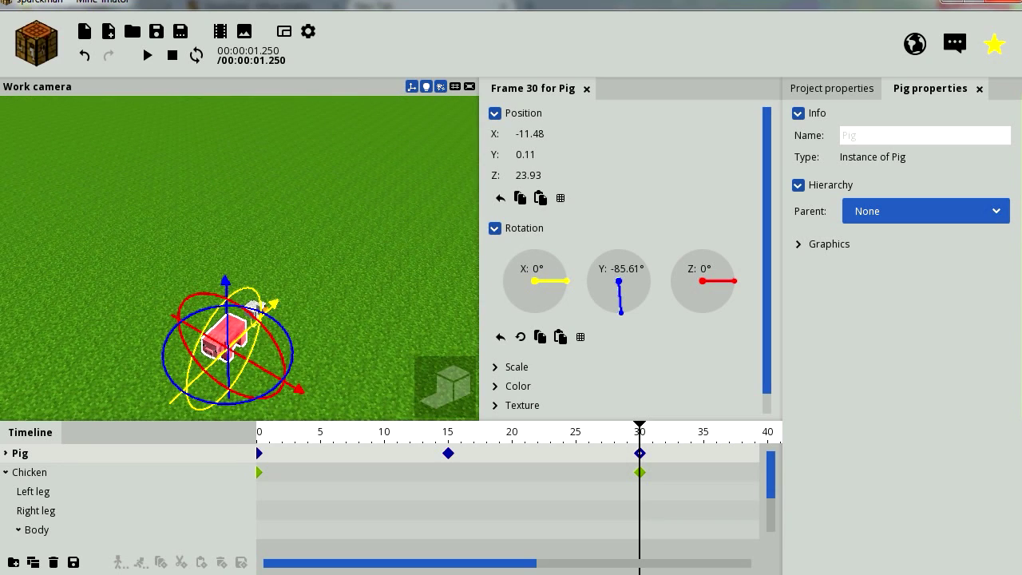
key("space")
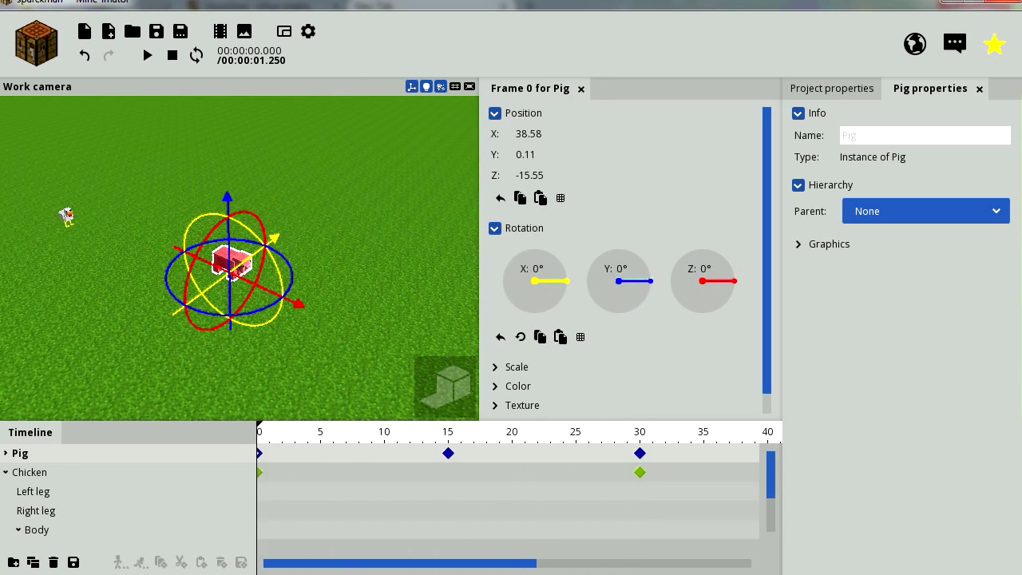
left_click_drag(421, 432, 249, 449)
left_click(67, 217)
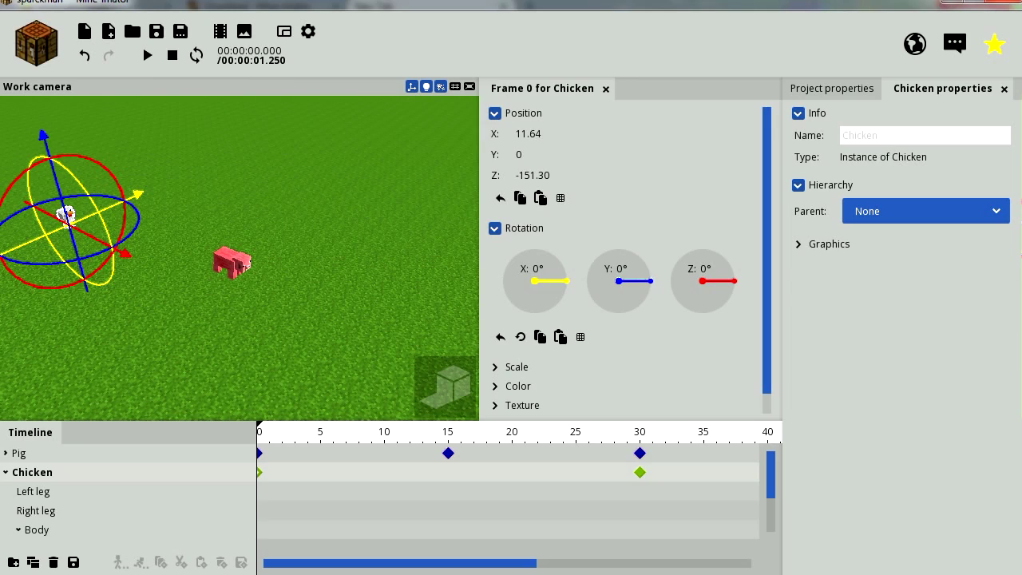
- Delete the pig's keyframes at frames 15 and 0, and play the animation once from frame 0
left_click(448, 453)
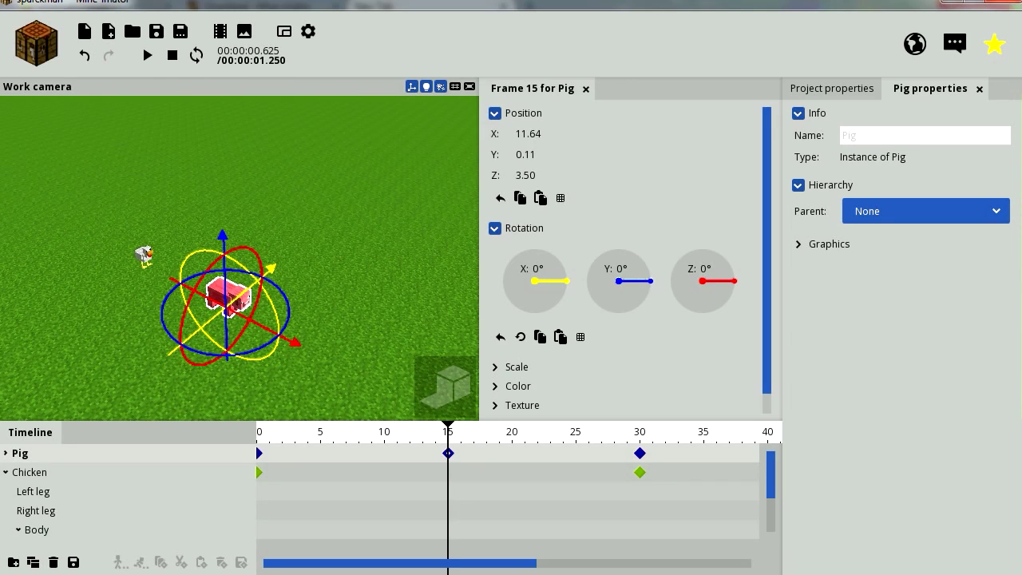
left_click(448, 454)
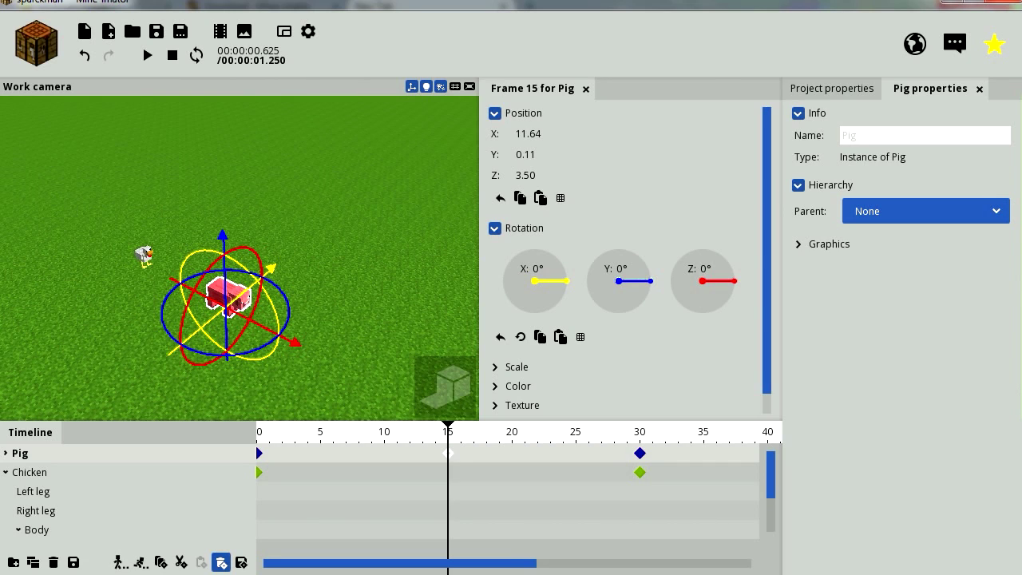
key("Delete")
left_click(259, 454)
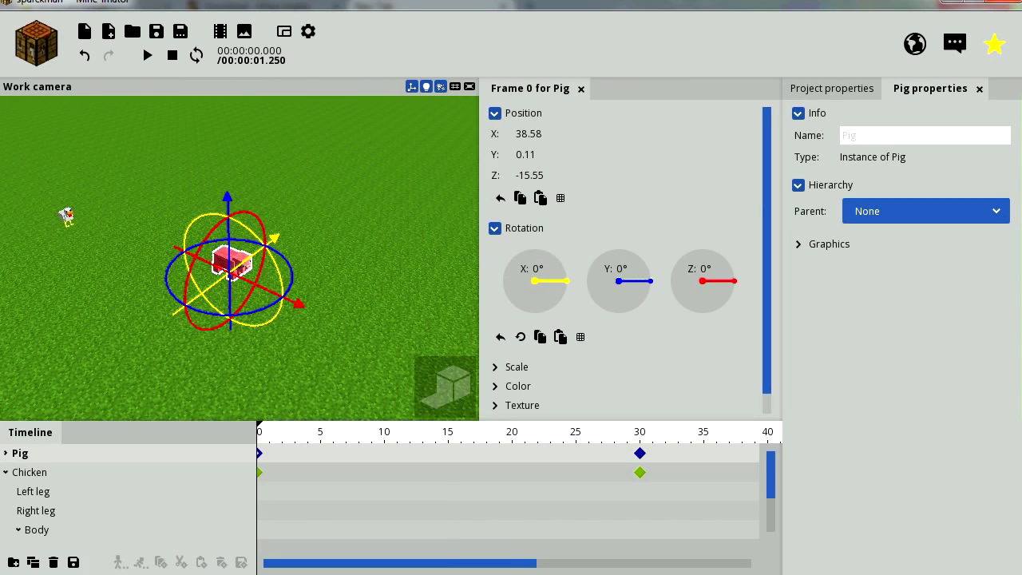
left_click(259, 454)
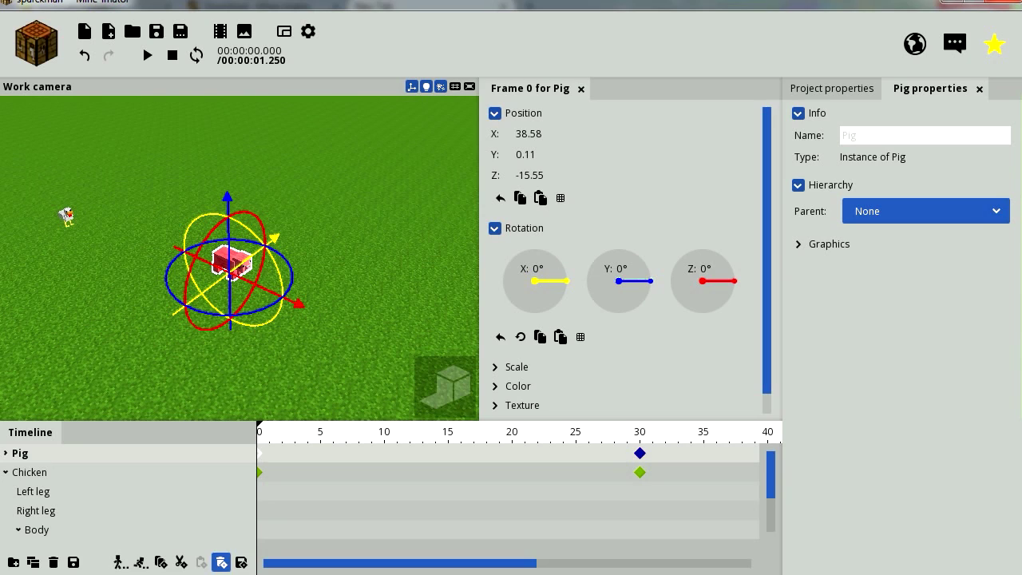
left_click(221, 562)
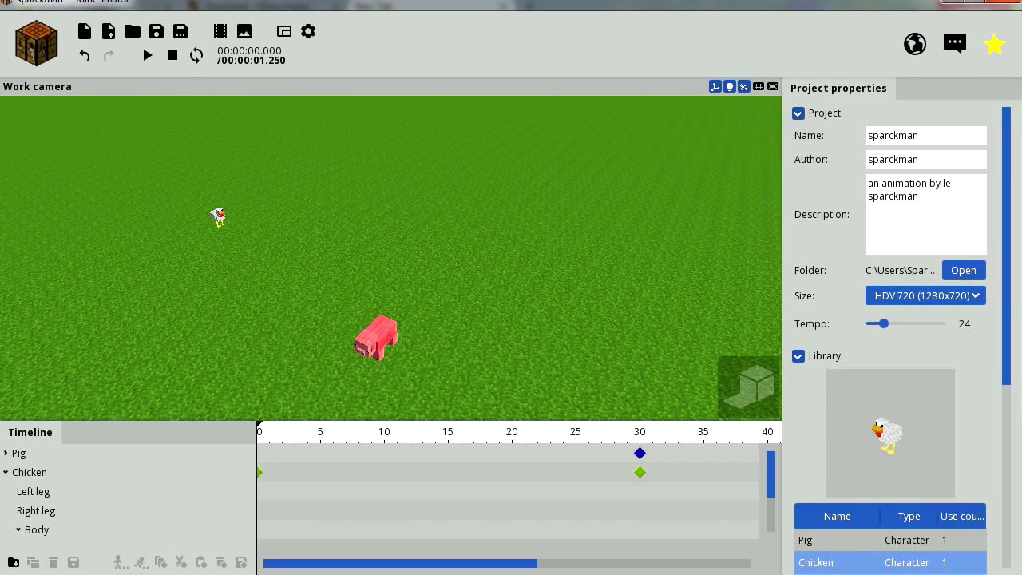
left_click(148, 55)
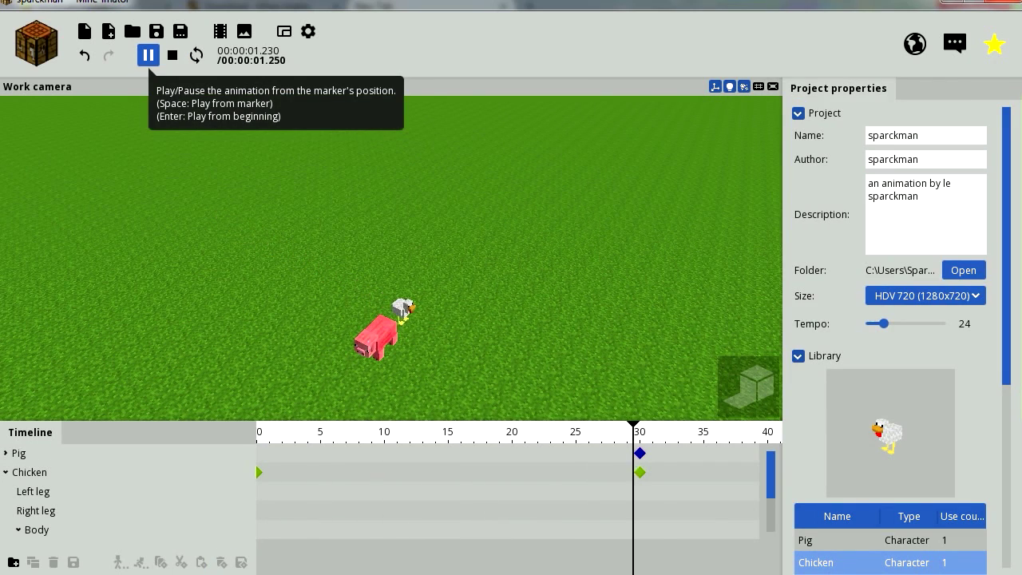
left_click(172, 55)
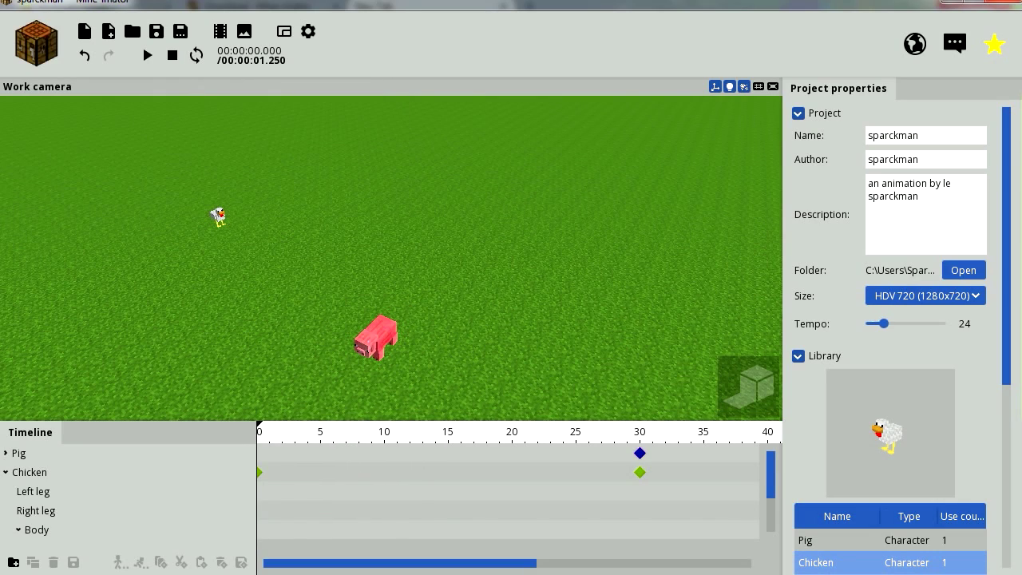
- Move the pig's keyframe from frame 30 along the timeline to frame 90
left_click_drag(391, 563, 562, 563)
left_click(334, 453)
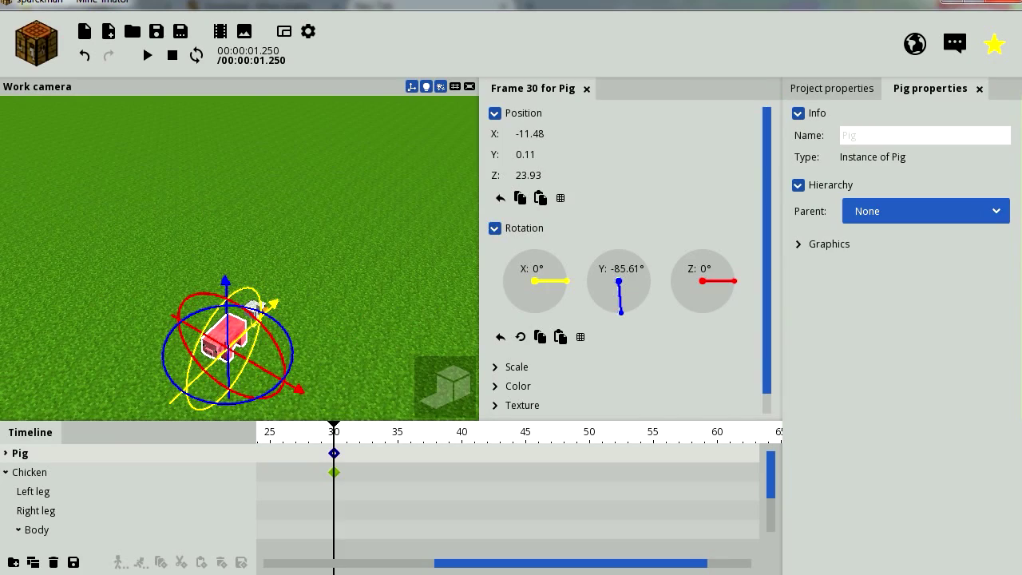
left_click_drag(334, 453, 717, 453)
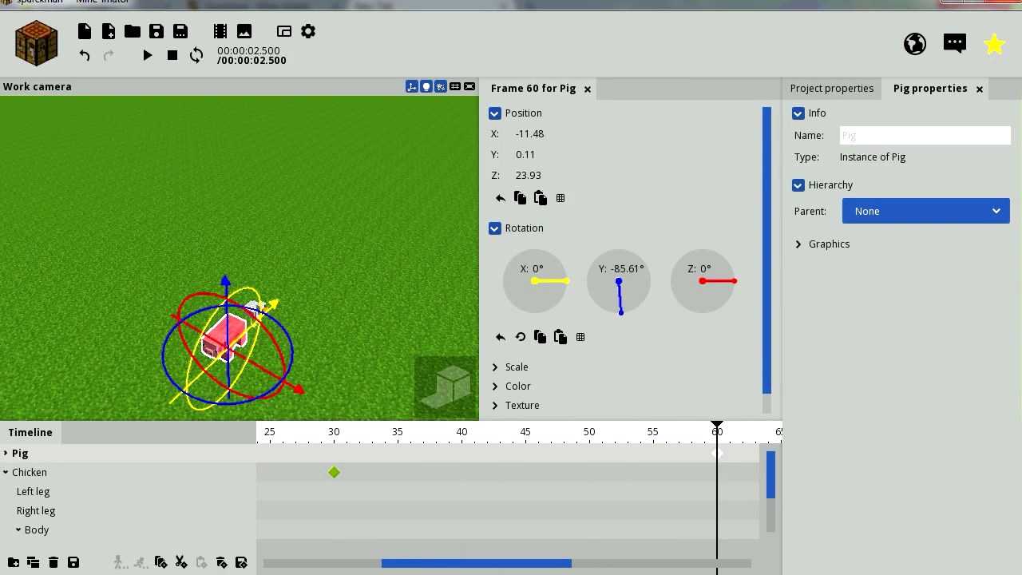
left_click_drag(495, 564, 647, 564)
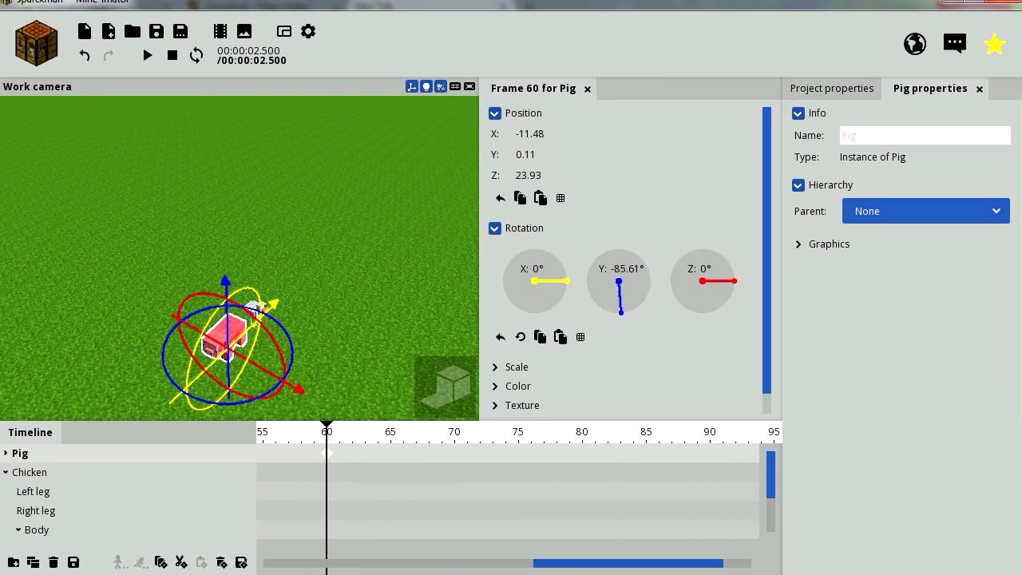
left_click_drag(327, 453, 710, 453)
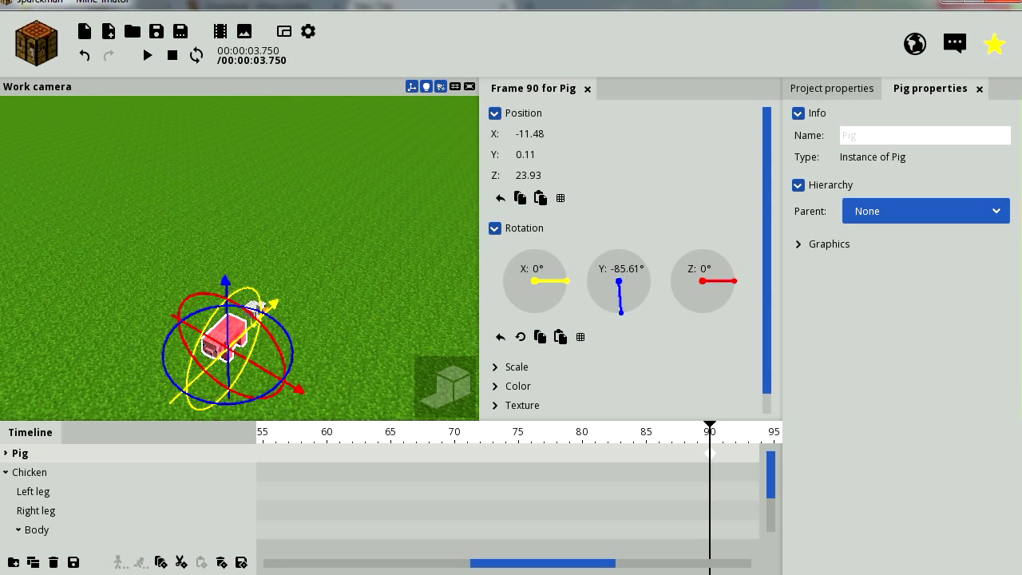
- Return to frame 0, play the animation with the pig's shifted keyframe and stop it
left_click_drag(543, 564, 331, 564)
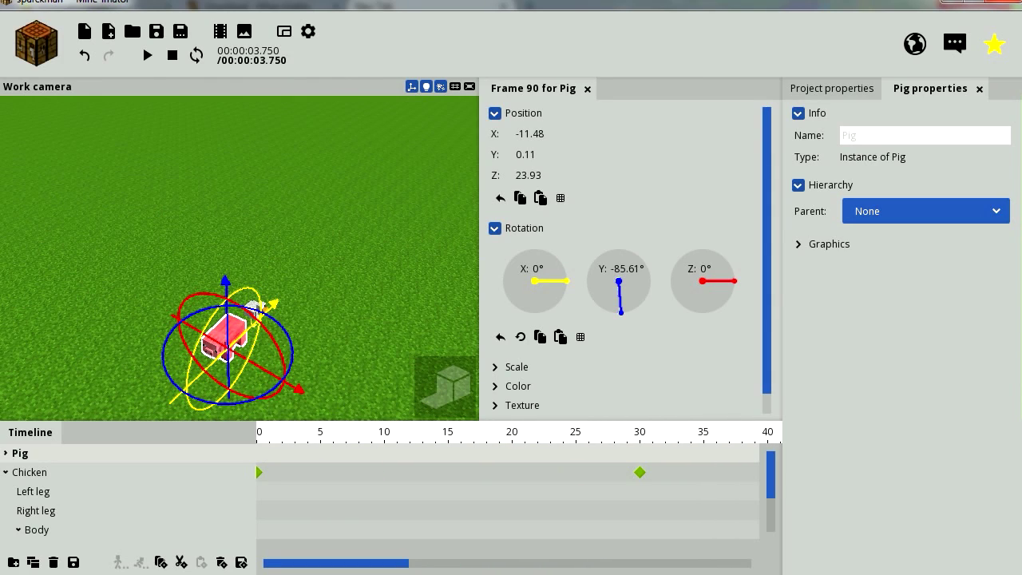
left_click(294, 432)
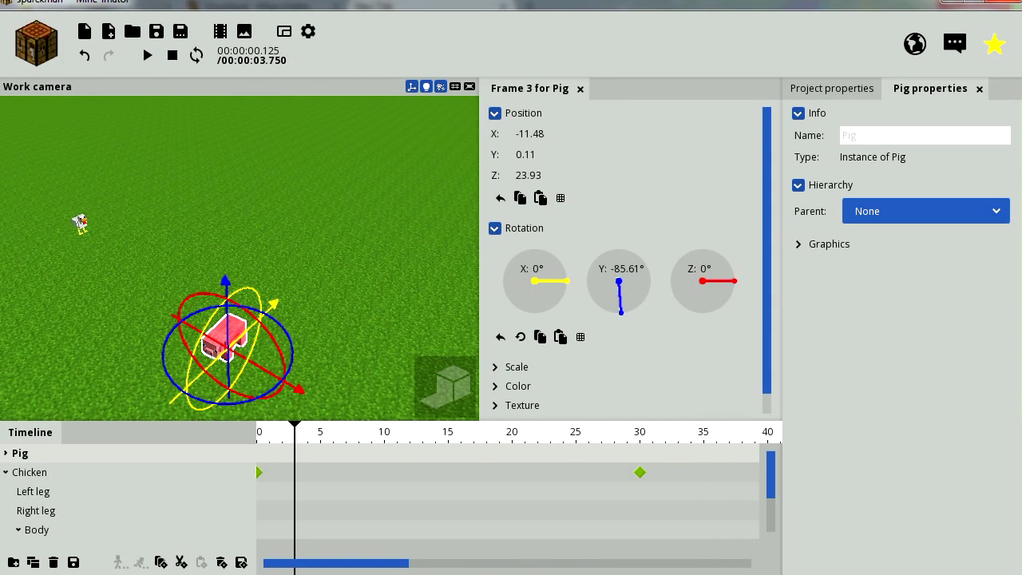
left_click_drag(295, 432, 257, 432)
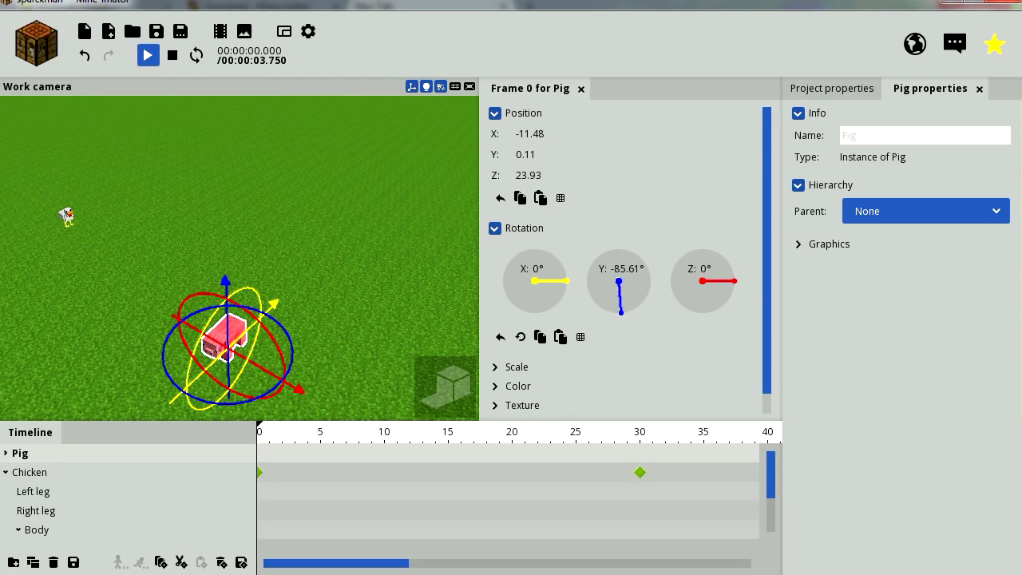
left_click(147, 55)
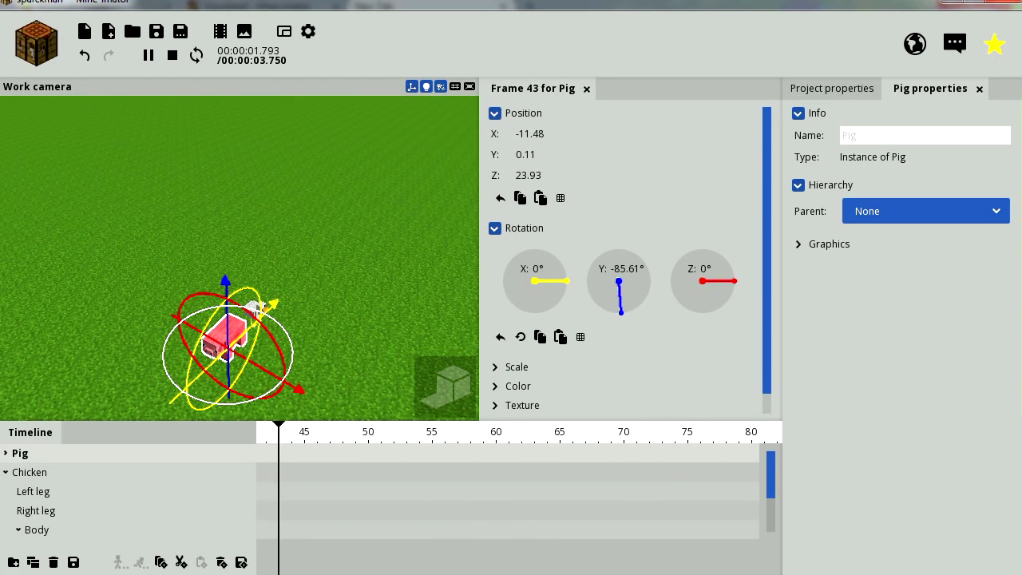
left_click(172, 55)
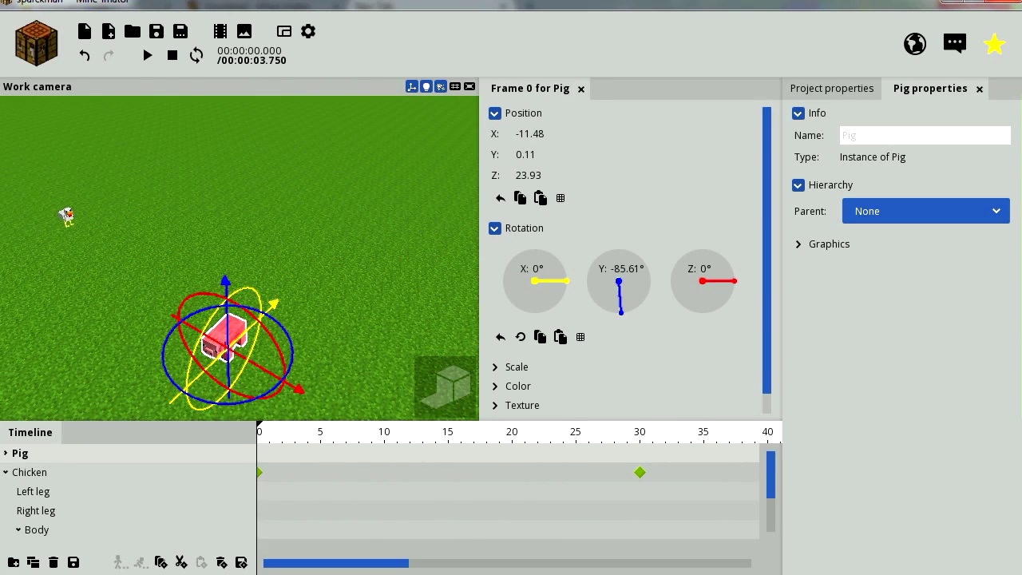
- Move the chicken's frame 30 keyframe to frame 60 to slow its walk
mouse_move(336, 564)
left_mouse_down()
mouse_move(465, 564)
mouse_move(342, 563)
left_mouse_up()
scroll(512, 495, "right", 4)
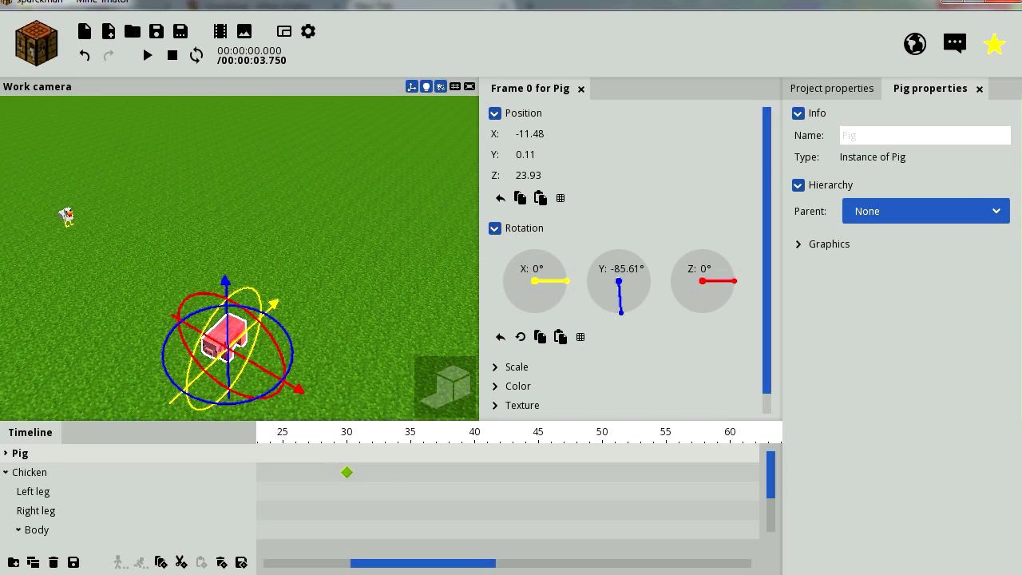
left_click(347, 473)
left_click_drag(347, 472, 730, 472)
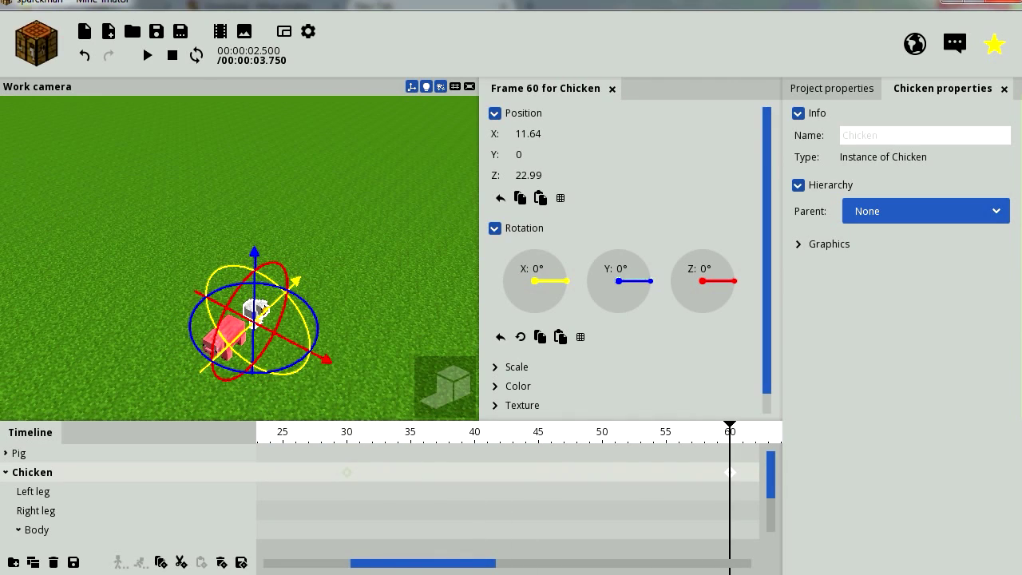
- Scrub back to frame 12 and play the animation to check the chicken's slower walk, stopping at the end
left_click_drag(730, 432, 704, 432)
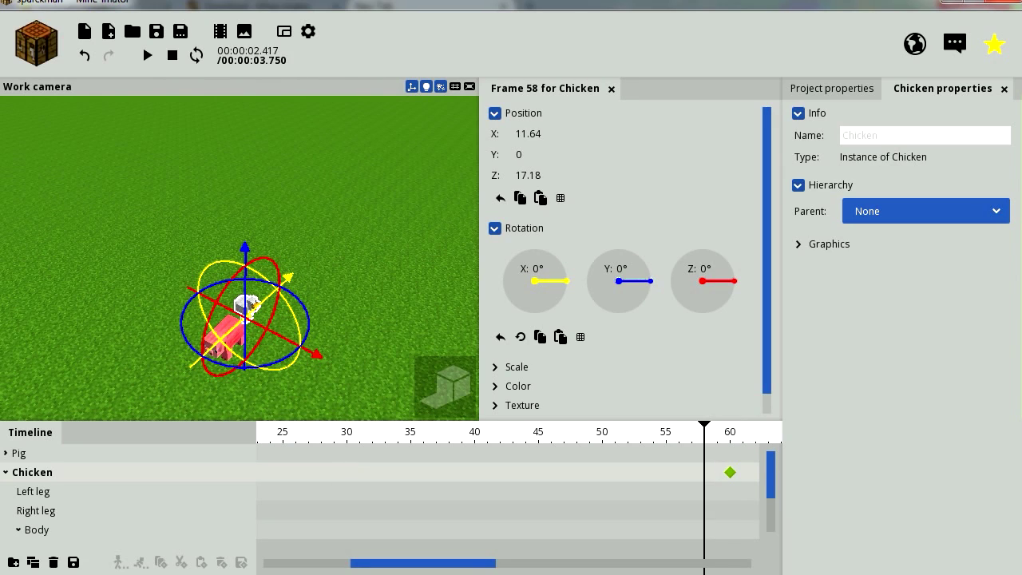
left_click_drag(705, 432, 116, 452)
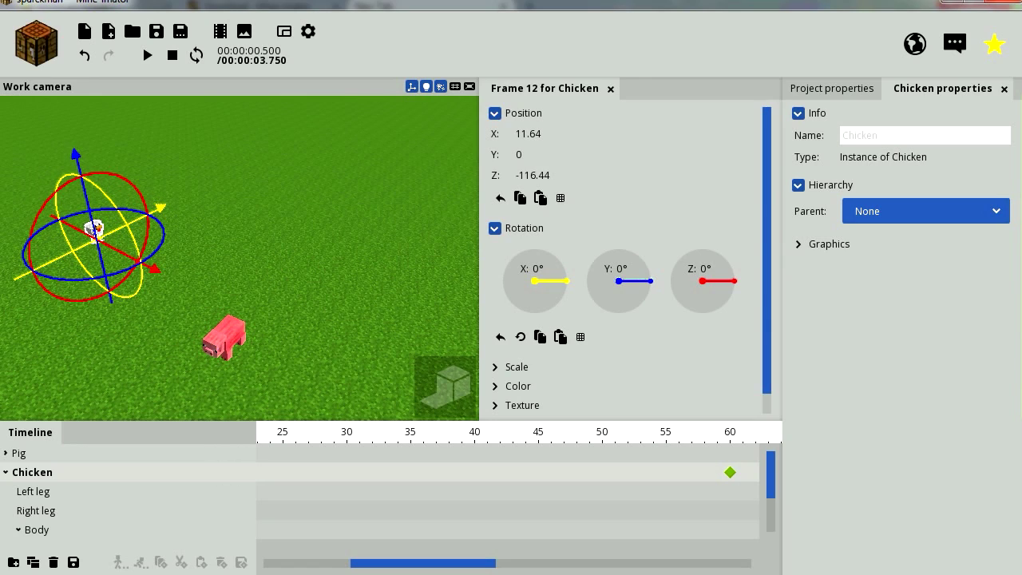
left_click_drag(423, 563, 334, 563)
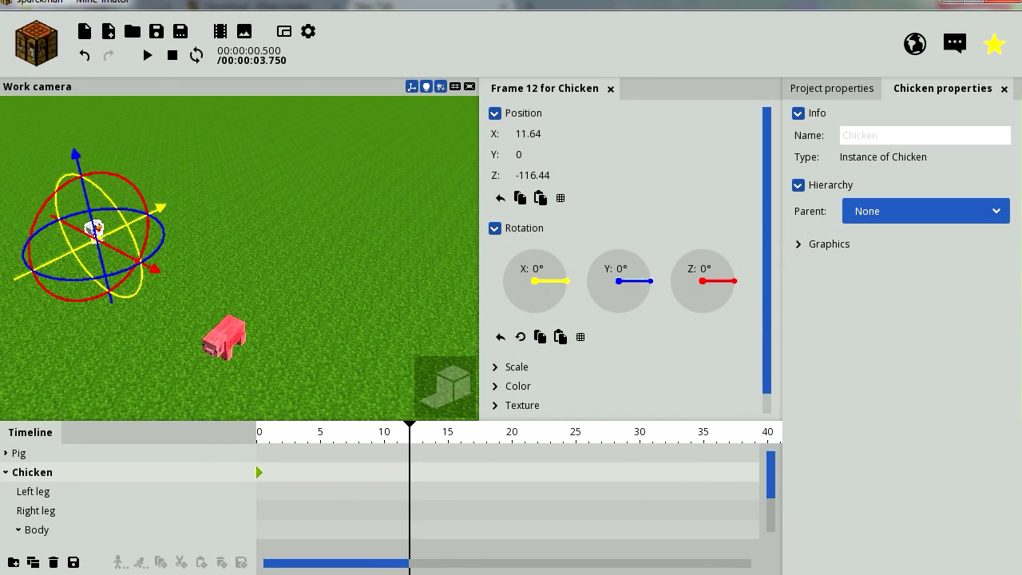
left_click(148, 54)
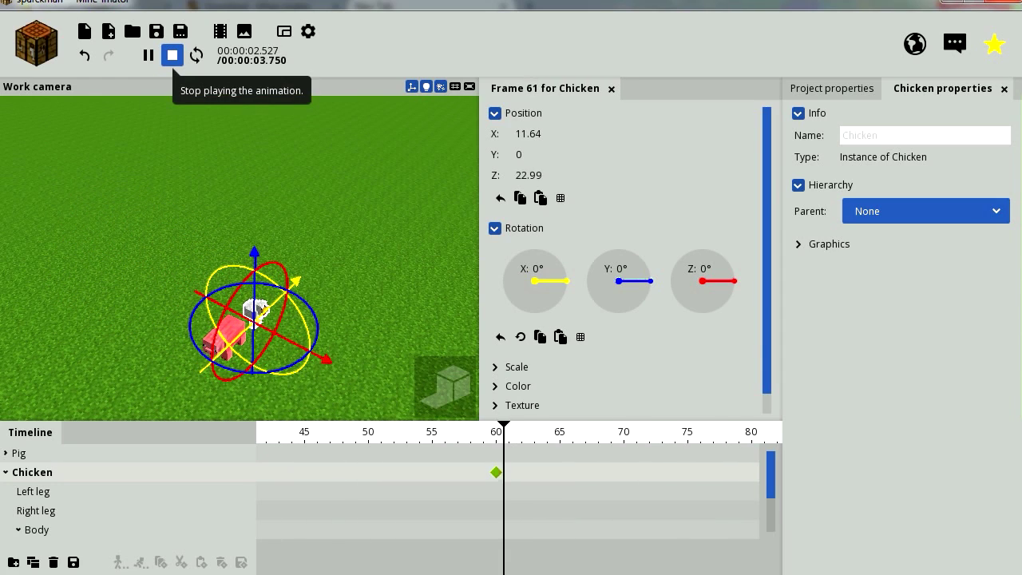
left_click(173, 55)
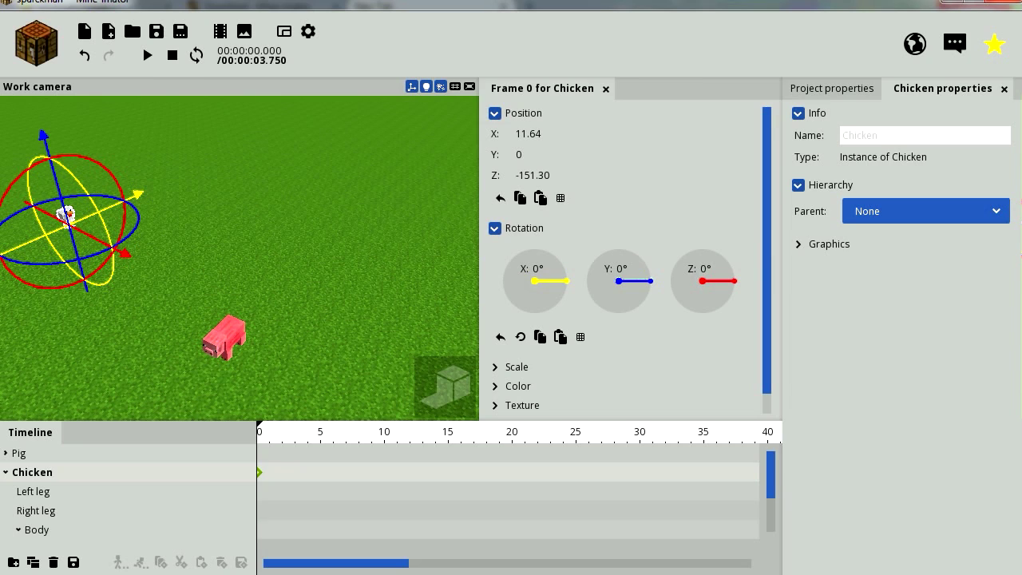
- Create a particle spawner from the Explosion preset
right_click_drag(240, 256, 200, 273)
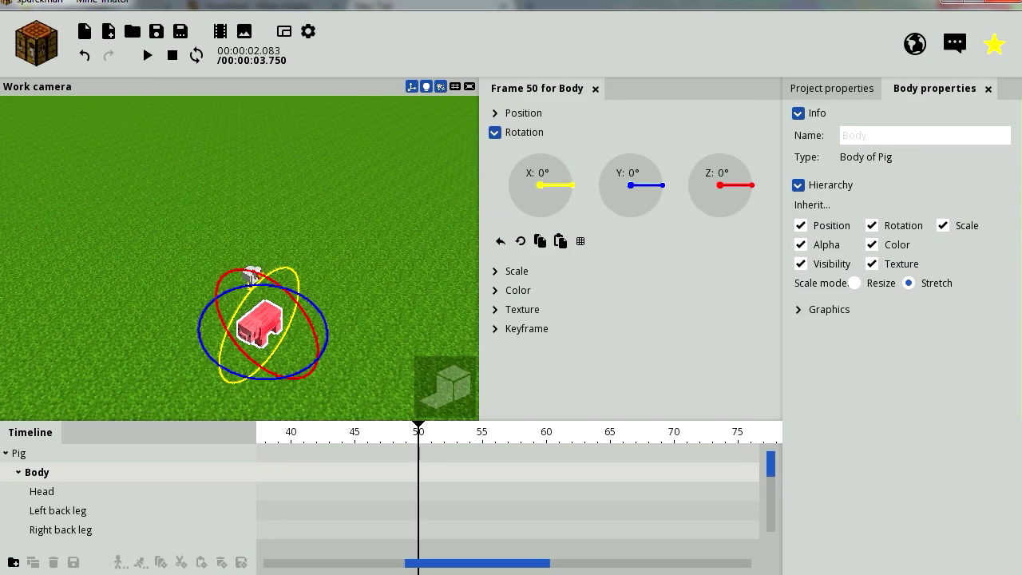
left_click(36, 43)
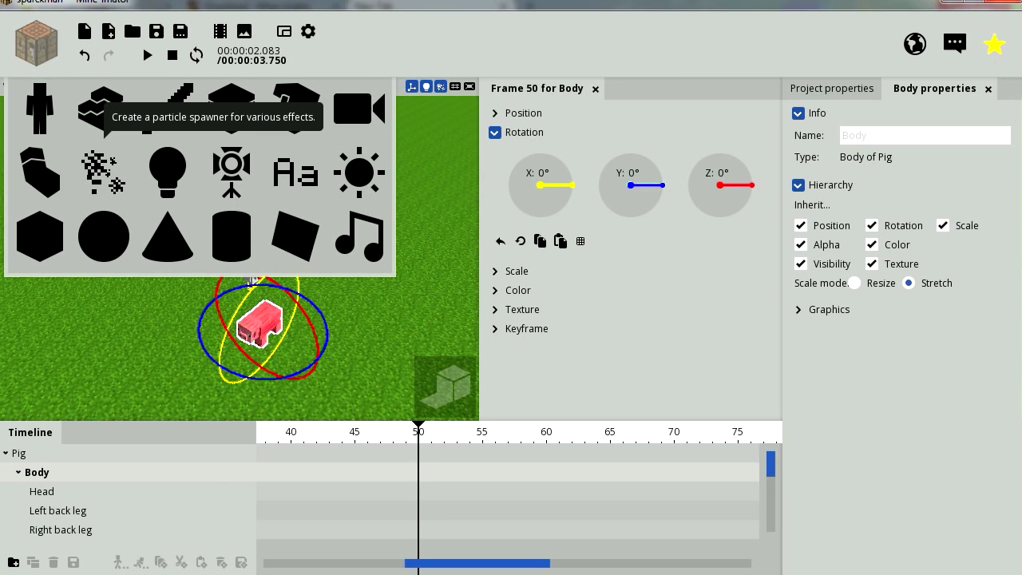
left_click(104, 172)
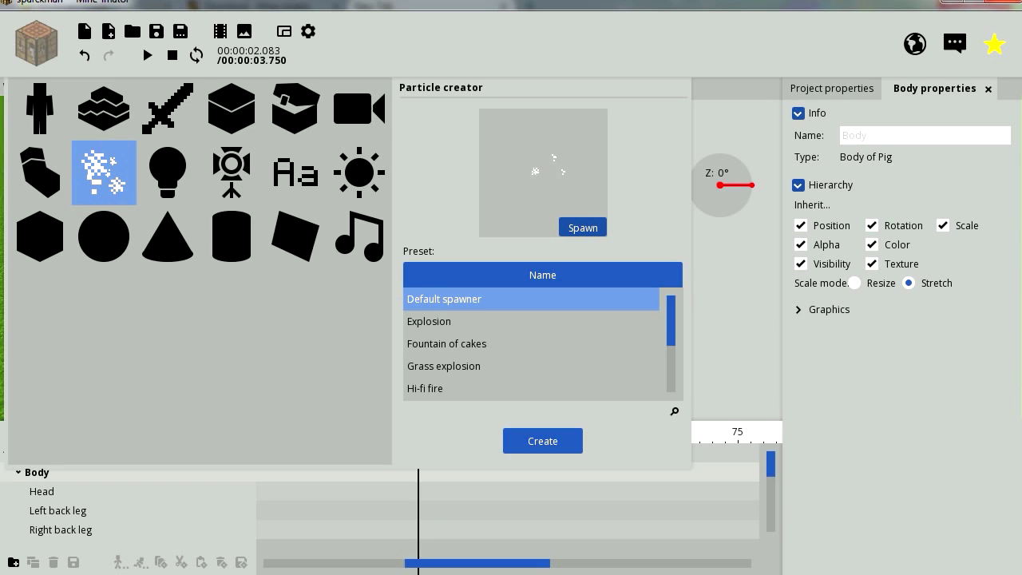
left_click(531, 321)
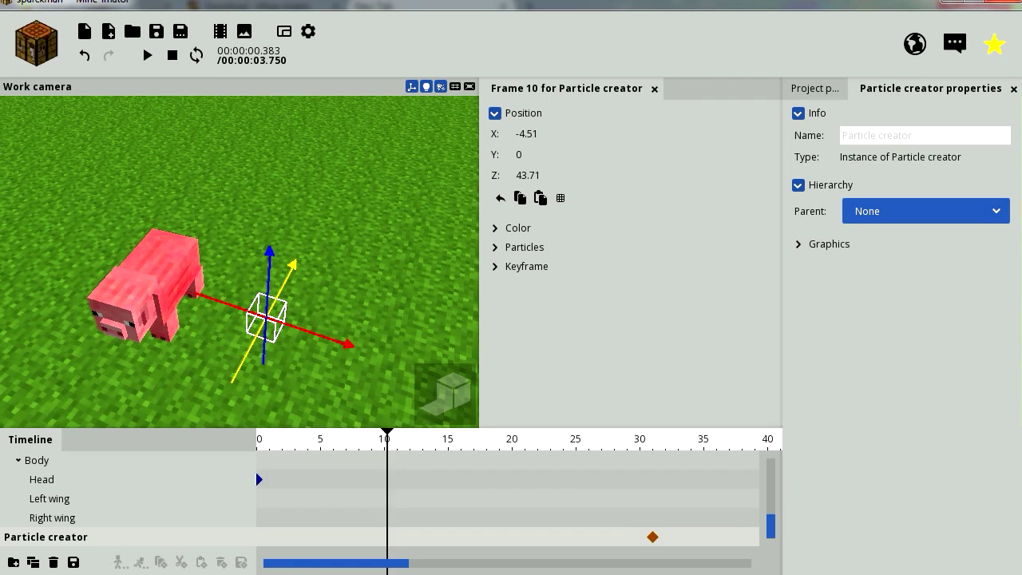
- Return to frame 0, play the animation with the particle spawner in the scene and stop it
left_click_drag(386, 440, 257, 439)
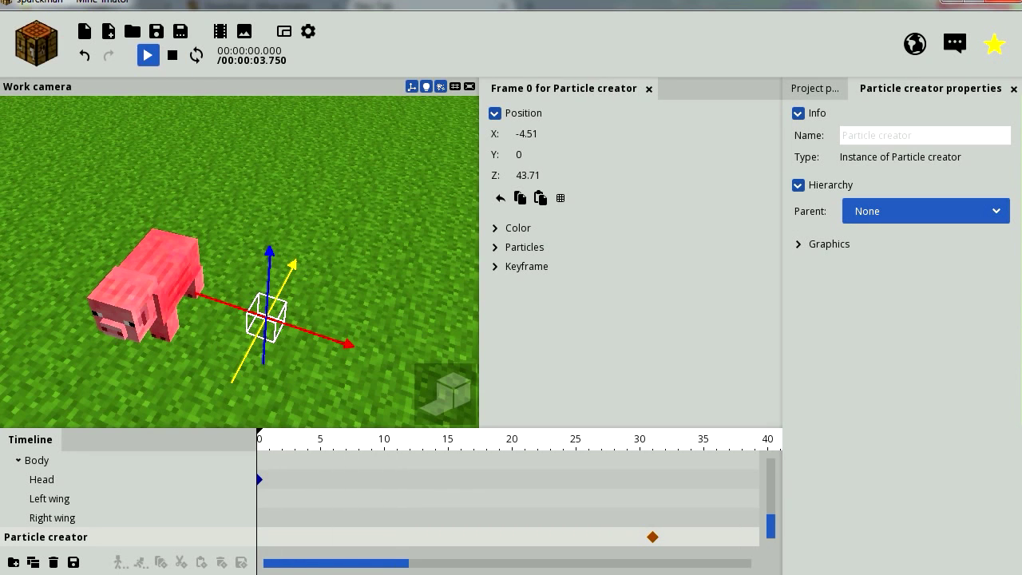
left_click(148, 55)
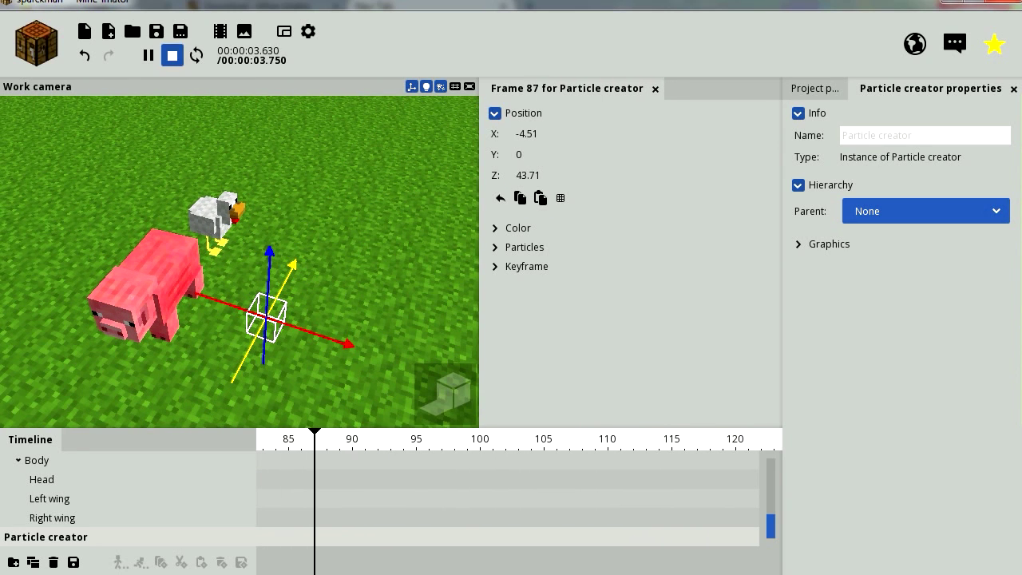
left_click(172, 55)
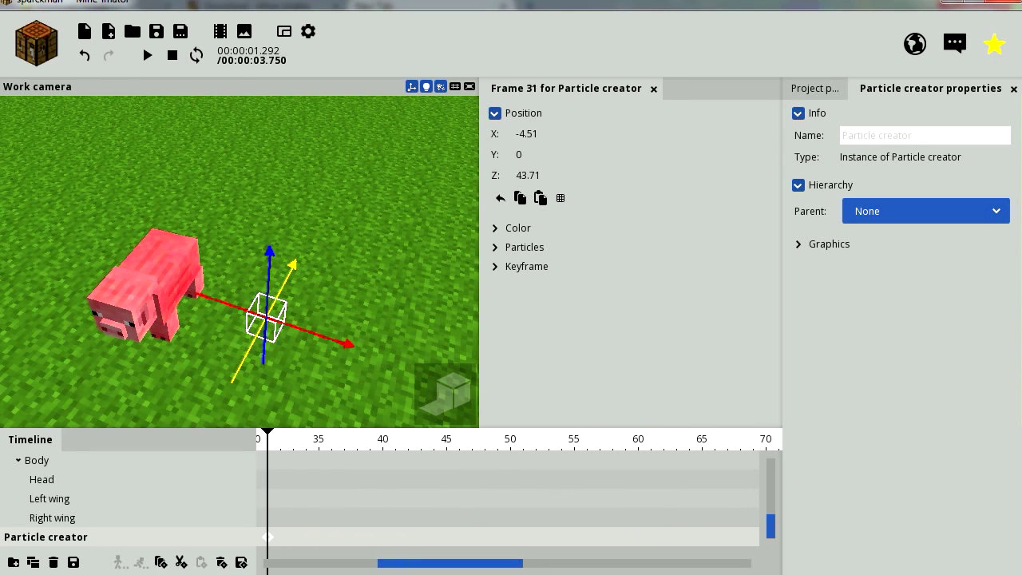
- Move the particle spawner's frame 31 keyframe to about frame 57 and reposition the spawner between the pig and the chicken's stopping place
left_click_drag(267, 537, 599, 536)
left_click_drag(599, 438, 638, 439)
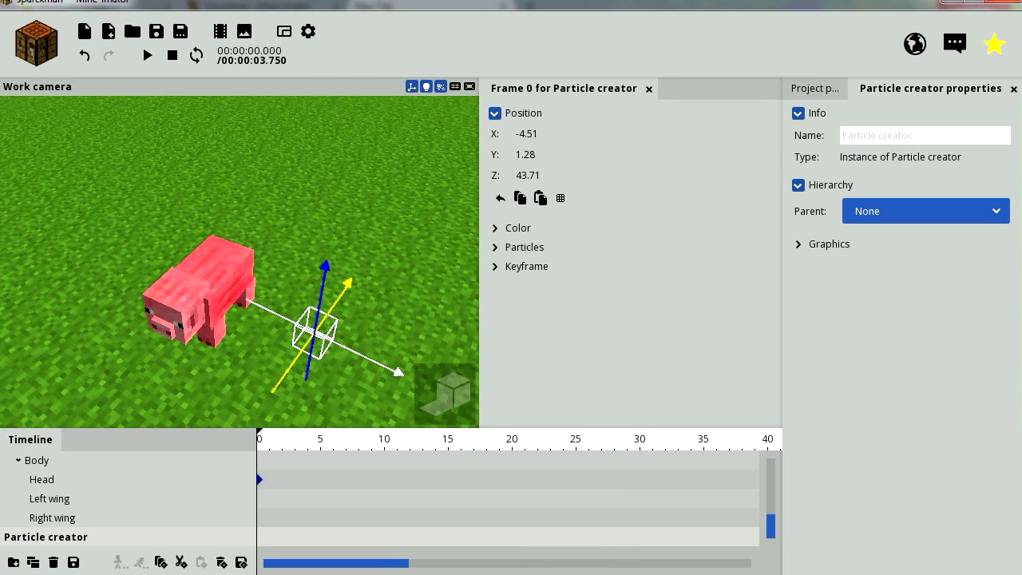
left_click_drag(387, 367, 281, 227)
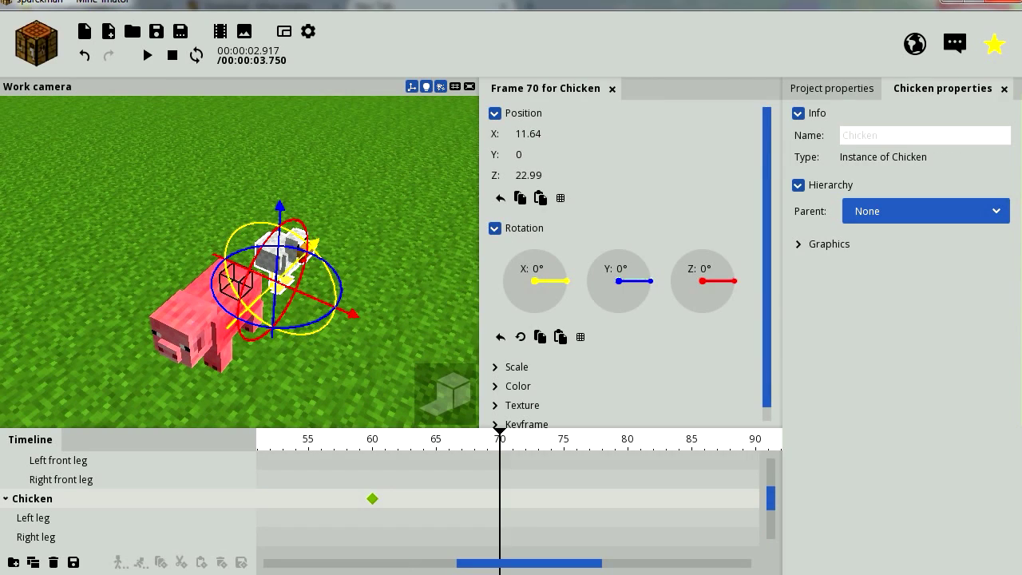
- Add a keyframe for the chicken at frame 70 in the same pose and go to frame 73
left_click(500, 498)
left_click_drag(500, 437, 333, 438)
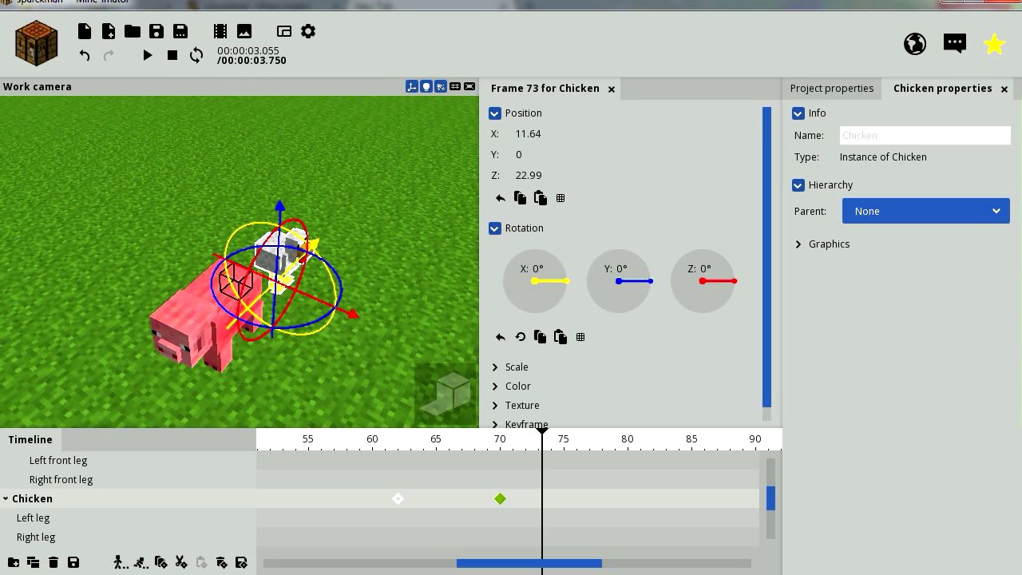
left_click_drag(543, 438, 537, 438)
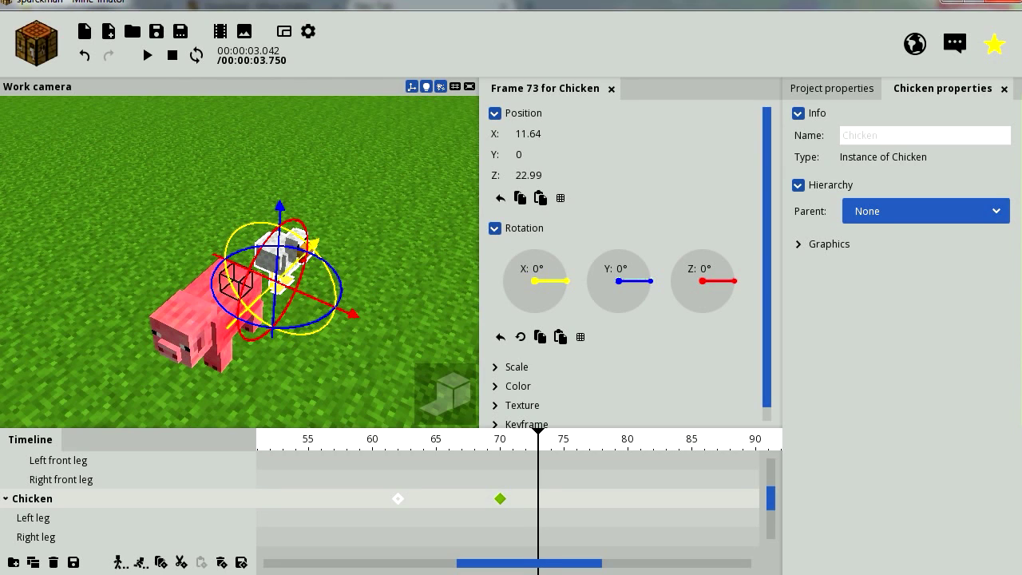
- Try rotating the chicken around Y and by about 4.97° around Z at frame 73, undoing each rotation
mouse_move(240, 262)
right_mouse_down()
mouse_move(192, 264)
mouse_move(232, 260)
mouse_move(168, 250)
mouse_move(86, 257)
mouse_move(227, 263)
right_mouse_up()
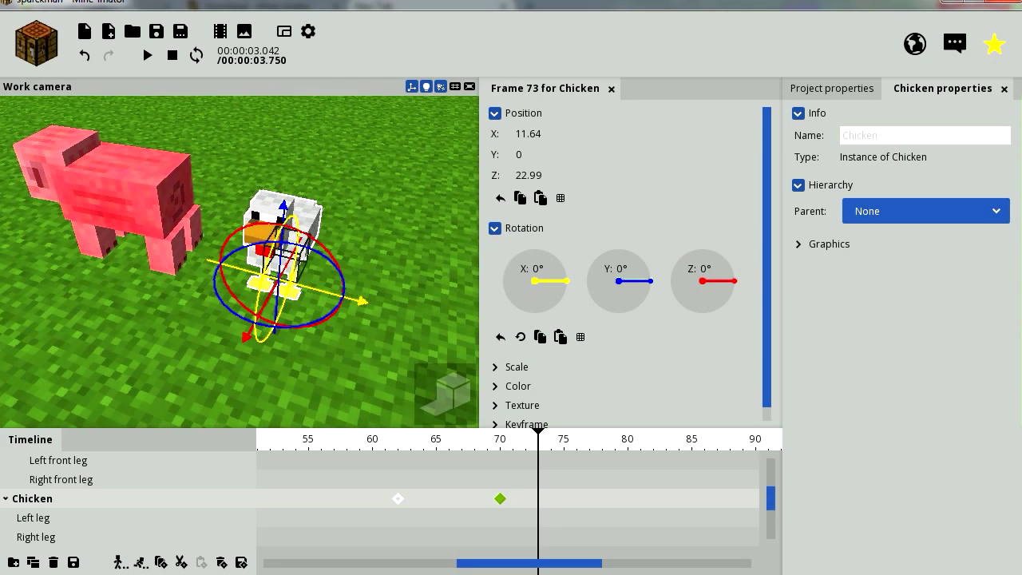
left_click_drag(650, 282, 646, 264)
key("ctrl+z")
mouse_move(734, 281)
left_mouse_down()
mouse_move(729, 299)
mouse_move(734, 279)
left_mouse_up()
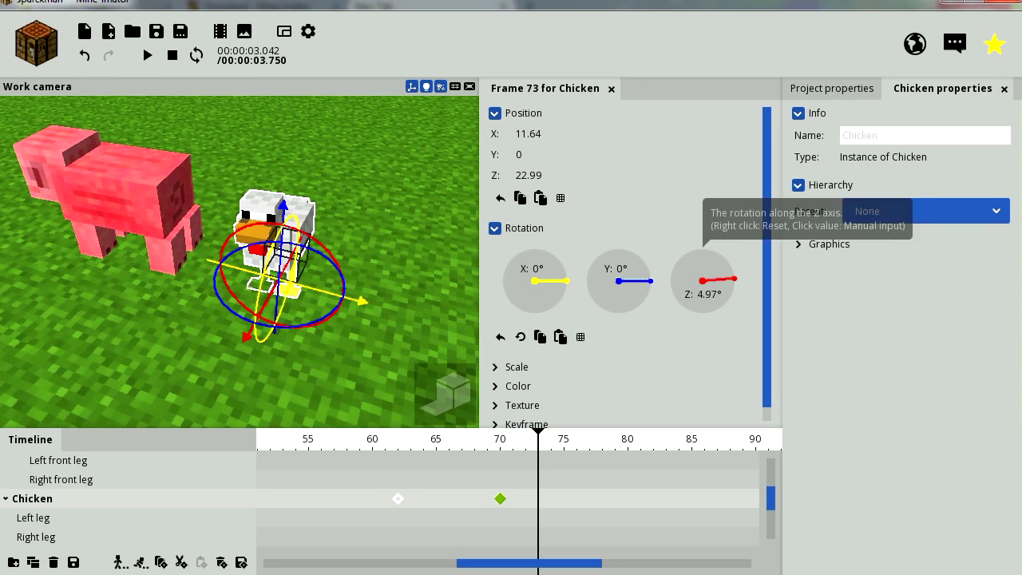
key("ctrl+z")
- Enlarge the timeline and tip the chicken over at frame 74 by rotating it to about -57.26° around Z
left_click_drag(538, 429, 538, 413)
left_click_drag(538, 422, 508, 423)
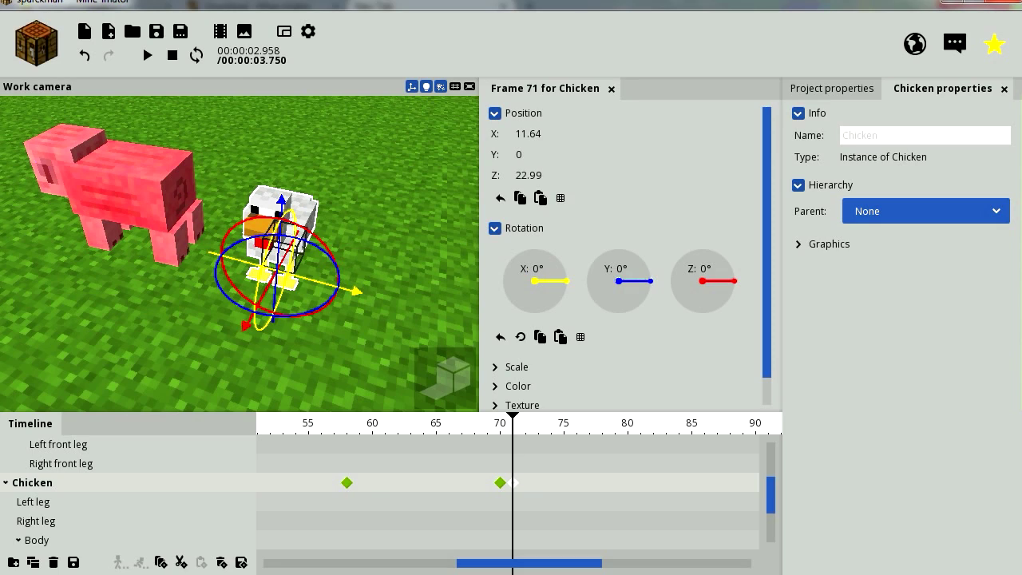
left_click_drag(513, 423, 550, 423)
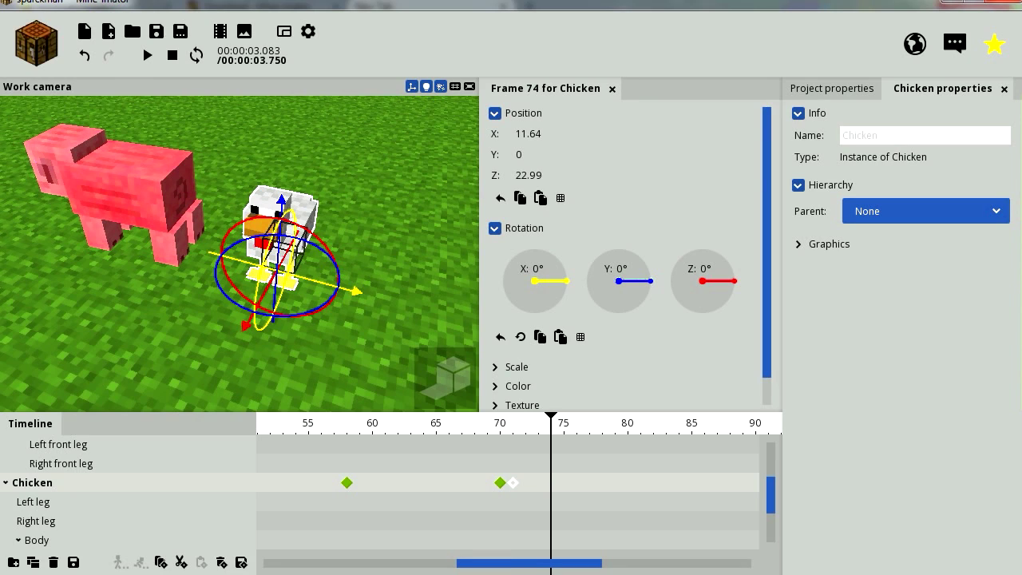
left_click_drag(730, 281, 720, 308)
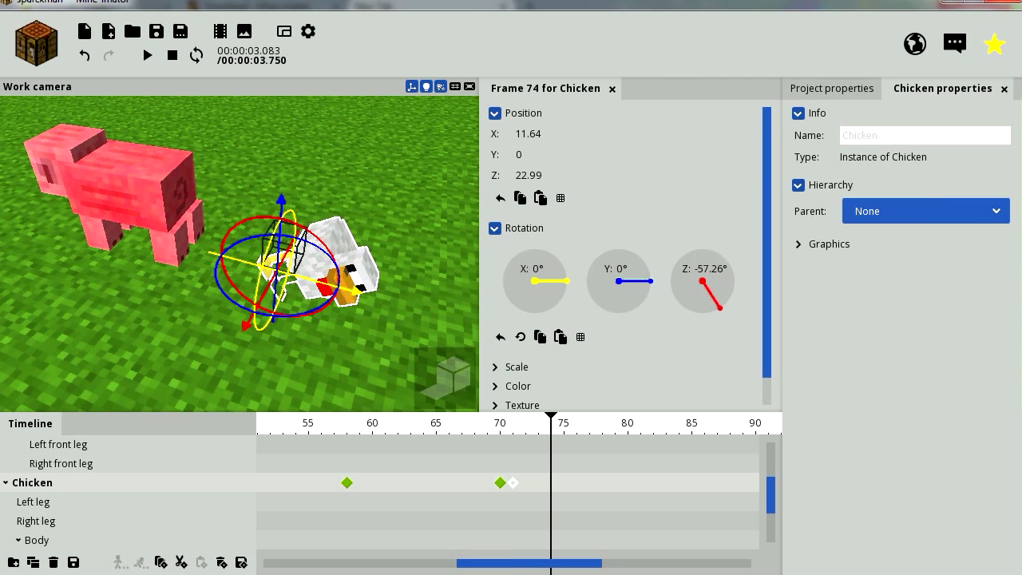
- Copy the chicken's fallen-over keyframe at frame 76 and paste it at frame 80
left_click_drag(606, 564, 574, 564)
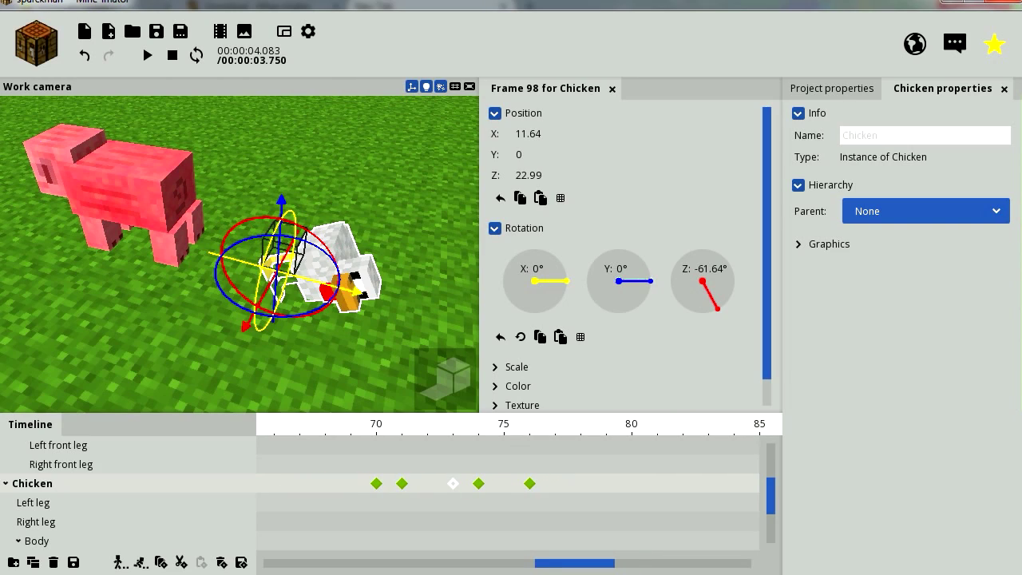
left_click(530, 423)
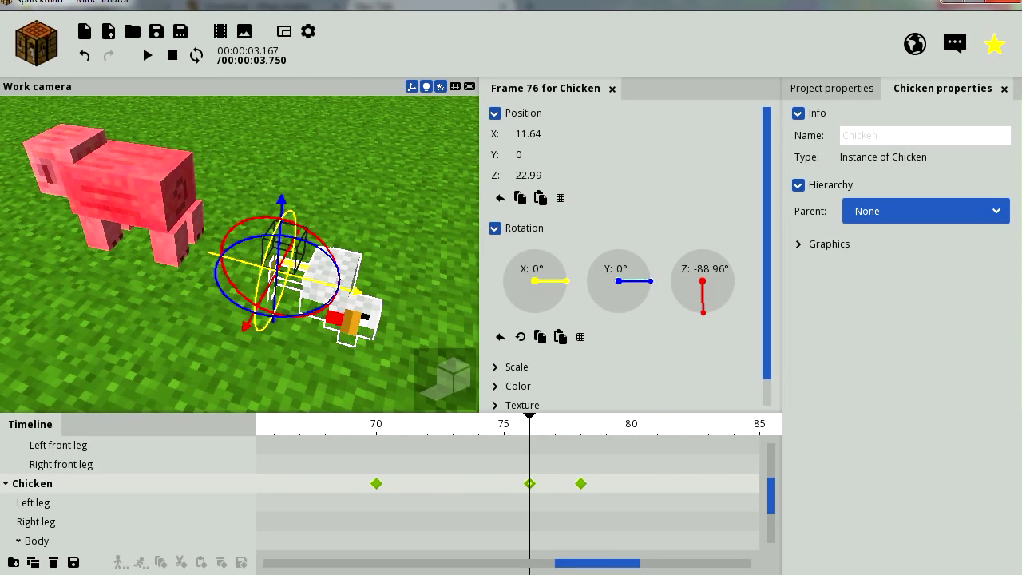
left_click(530, 483)
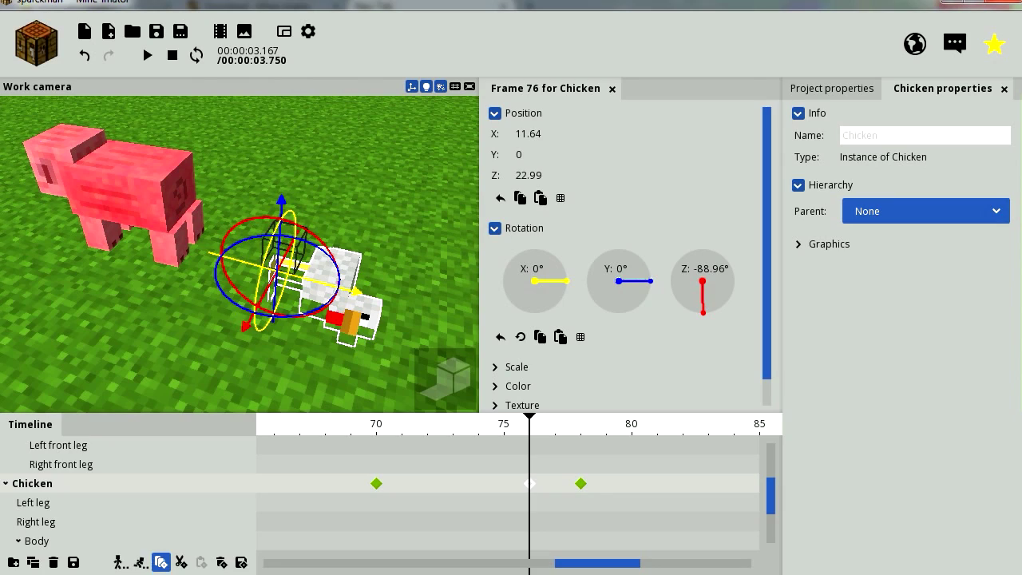
left_click(162, 562)
left_click(632, 484)
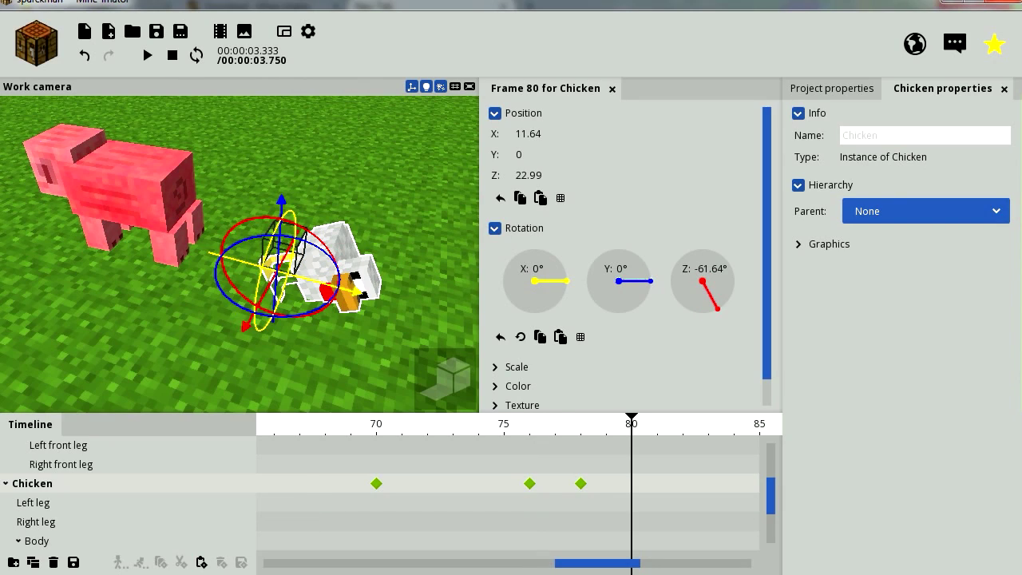
left_click(201, 562)
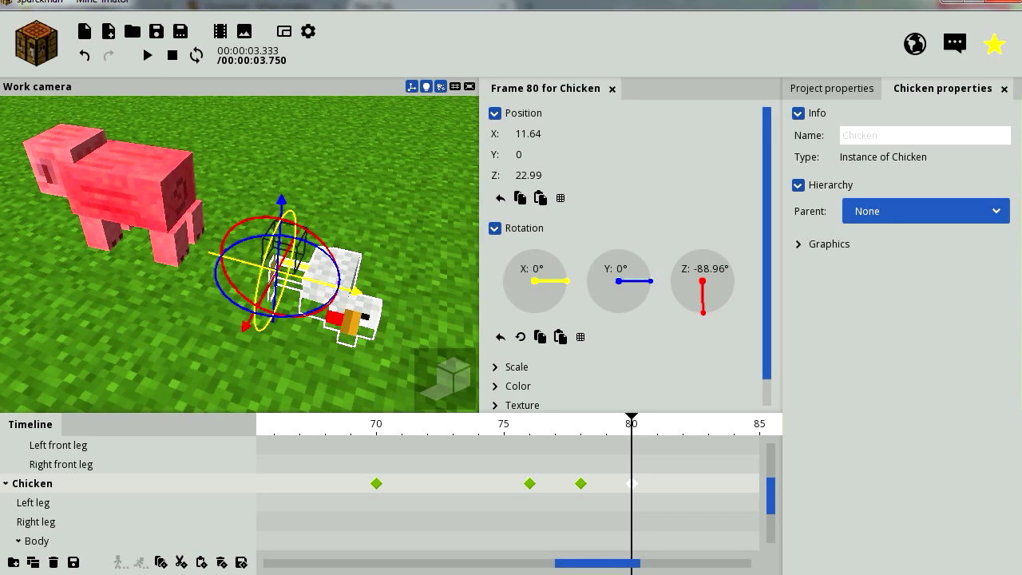
- Play back the chicken's fall from frame 70
left_click_drag(631, 424, 377, 424)
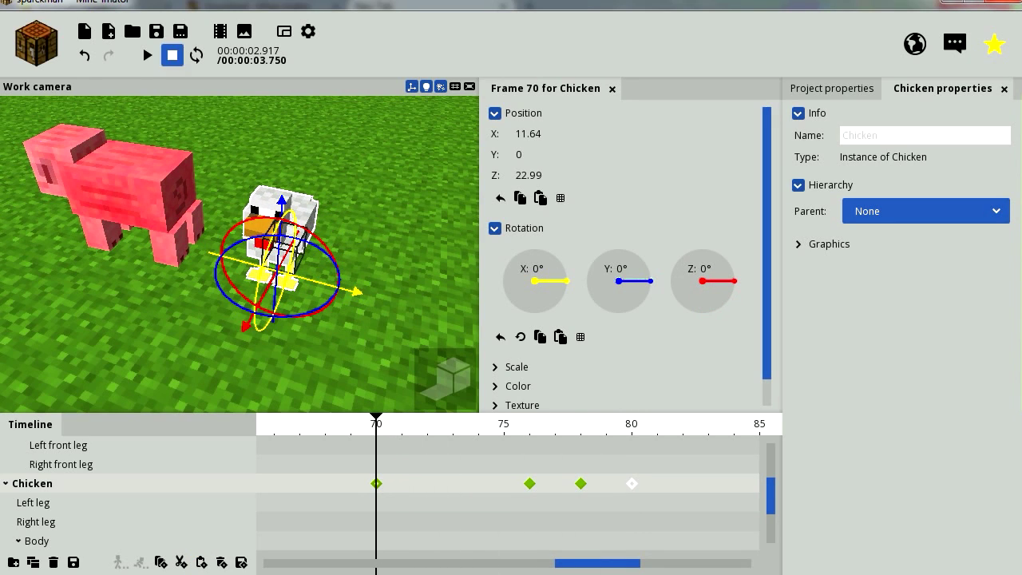
left_click(147, 55)
left_click(171, 55)
- Create a camera, show its view in the second viewport, and frame the pig up close from about X -41, Y 24, Z 45
scroll(512, 487, "left", 5)
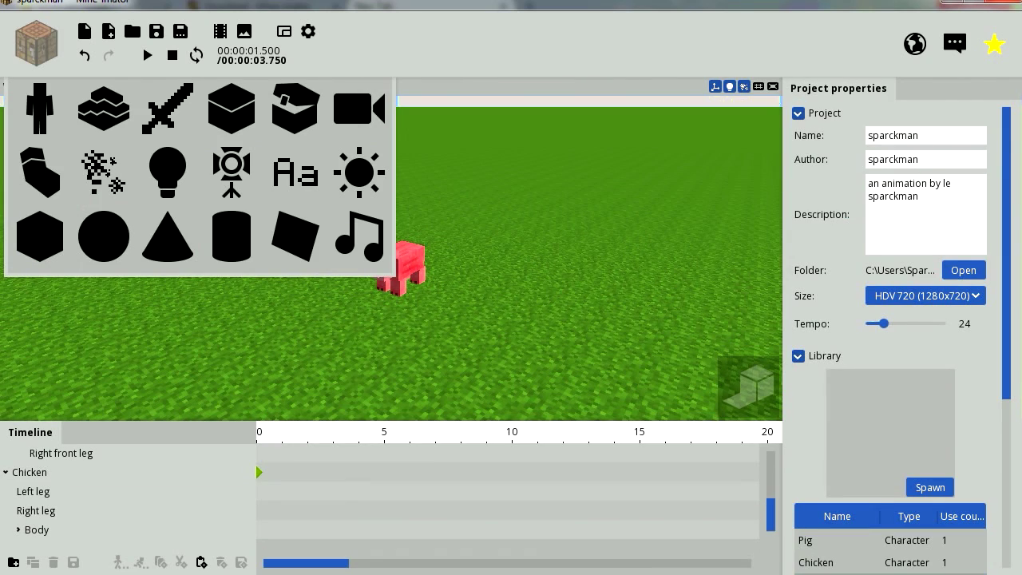
left_click(359, 108)
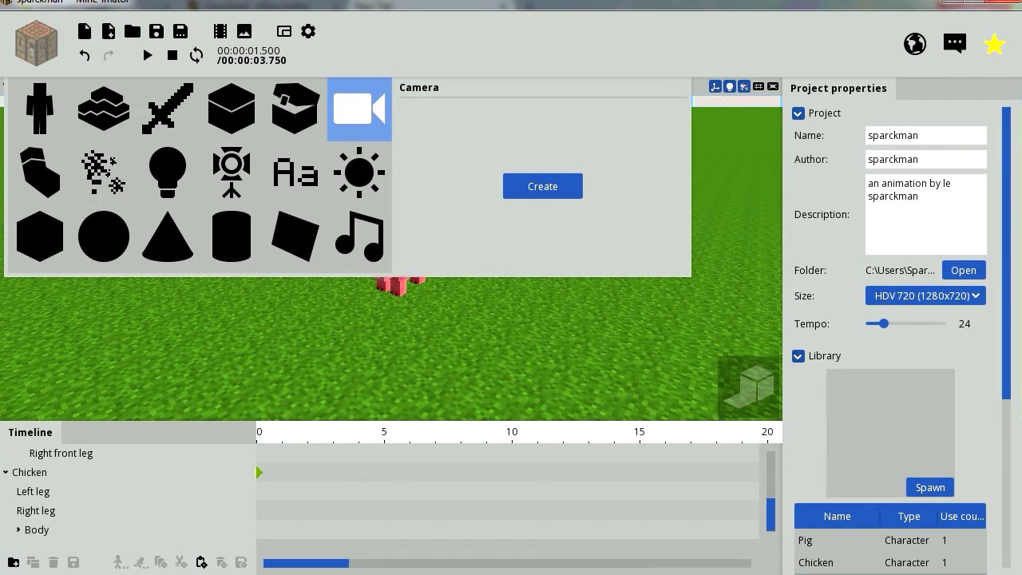
left_click(541, 186)
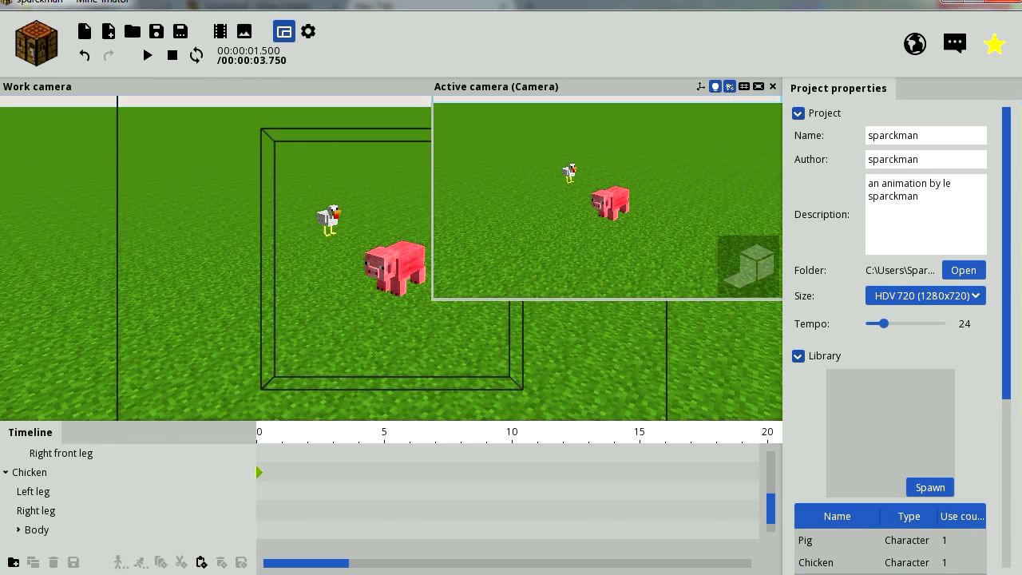
left_click_drag(240, 263, 284, 260)
left_click_drag(607, 216, 575, 215)
key("w")
right_click_drag(575, 215, 583, 195)
key("w")
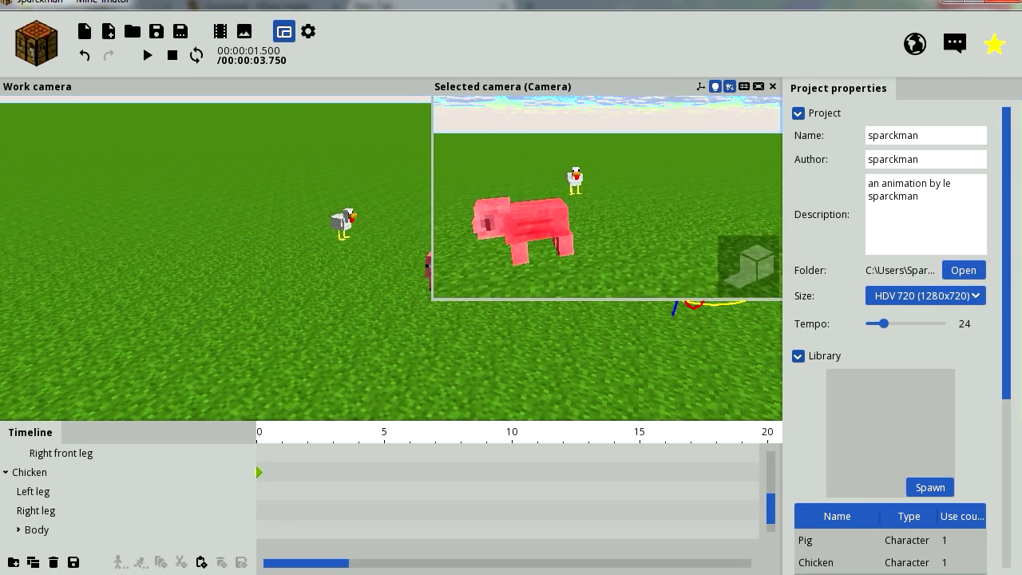
- Play the animation from the start through the new camera to check the framing
key("space")
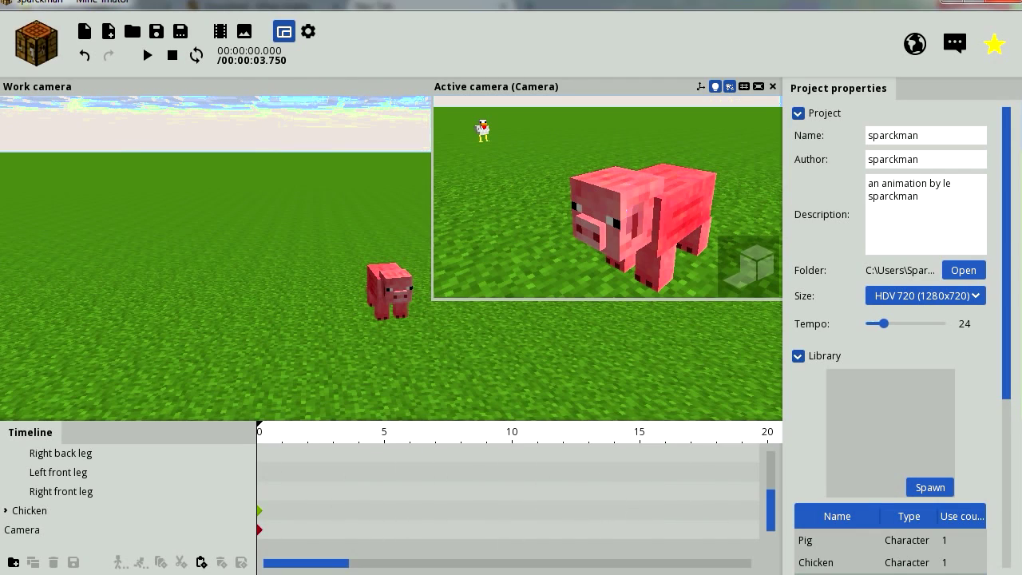
left_click(147, 55)
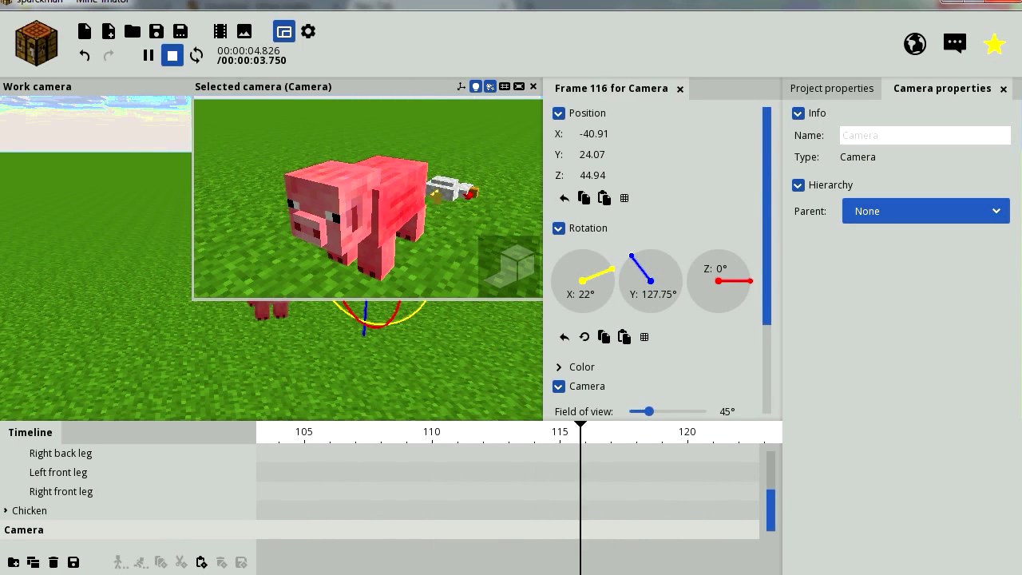
left_click(172, 55)
- Copy the camera's frame 0 keyframe and paste it at frame 60
left_click_drag(452, 563, 305, 563)
left_click(493, 432)
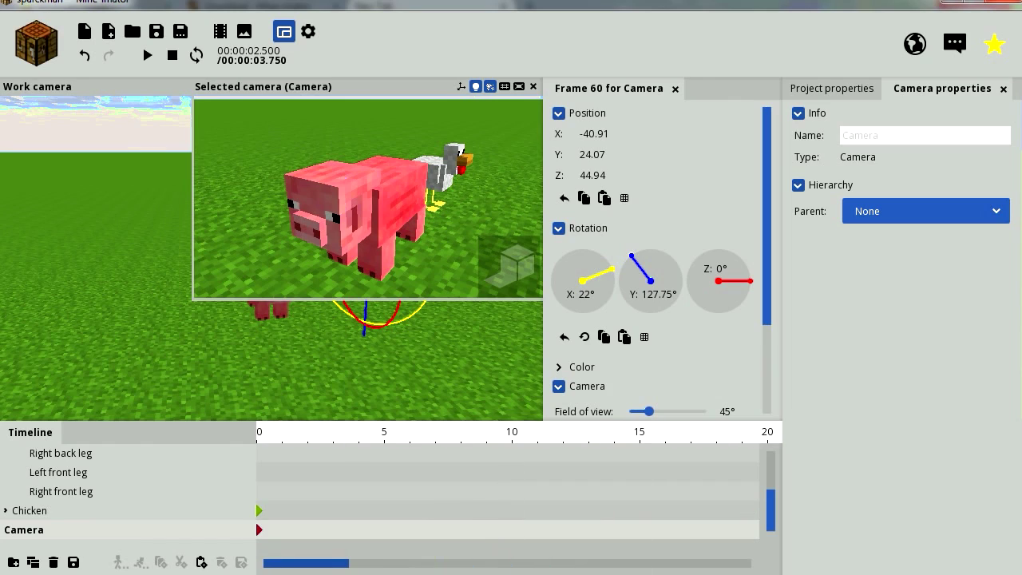
left_click(258, 432)
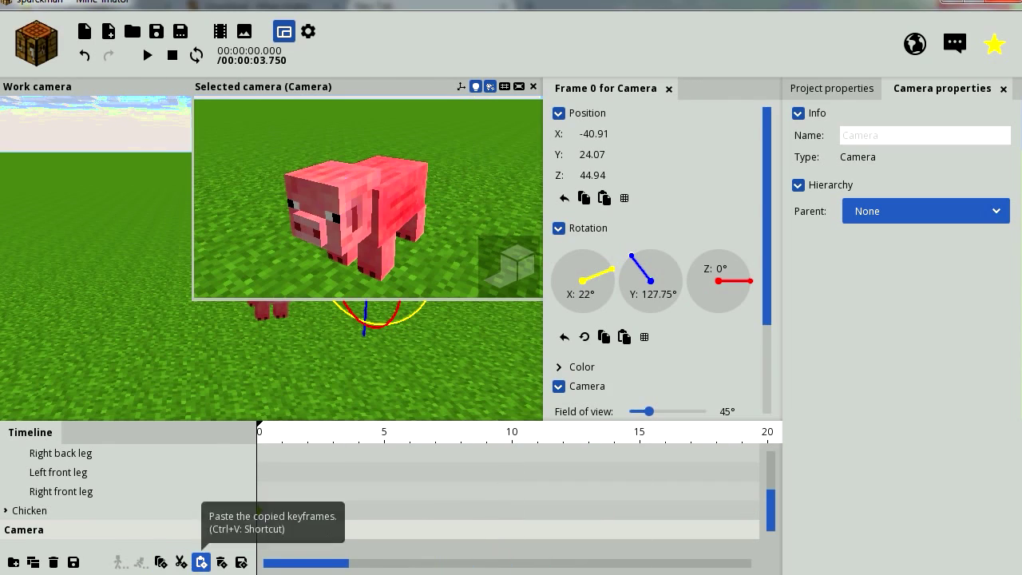
left_click_drag(306, 563, 502, 563)
scroll(511, 487, "right", 5)
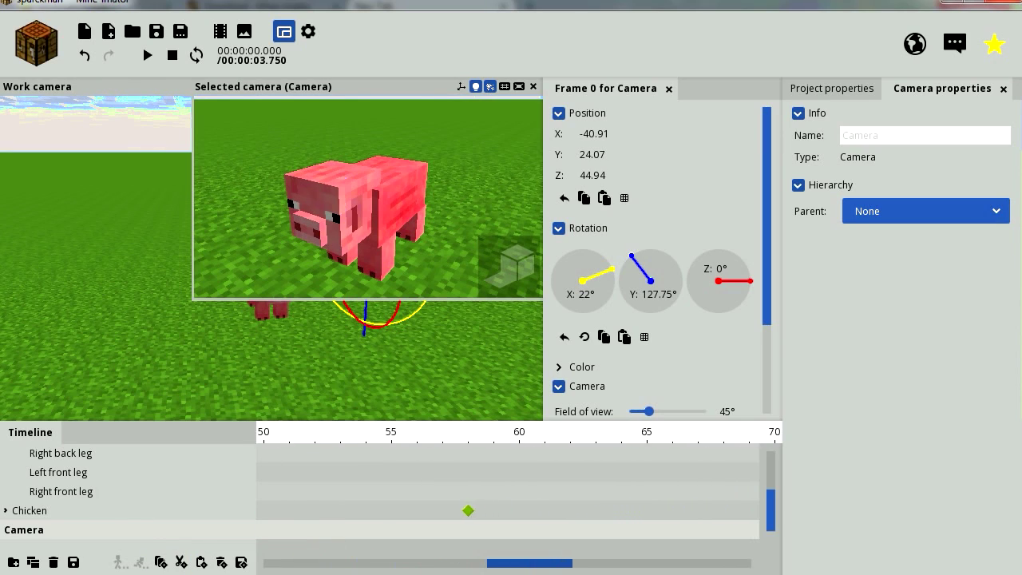
left_click(452, 432)
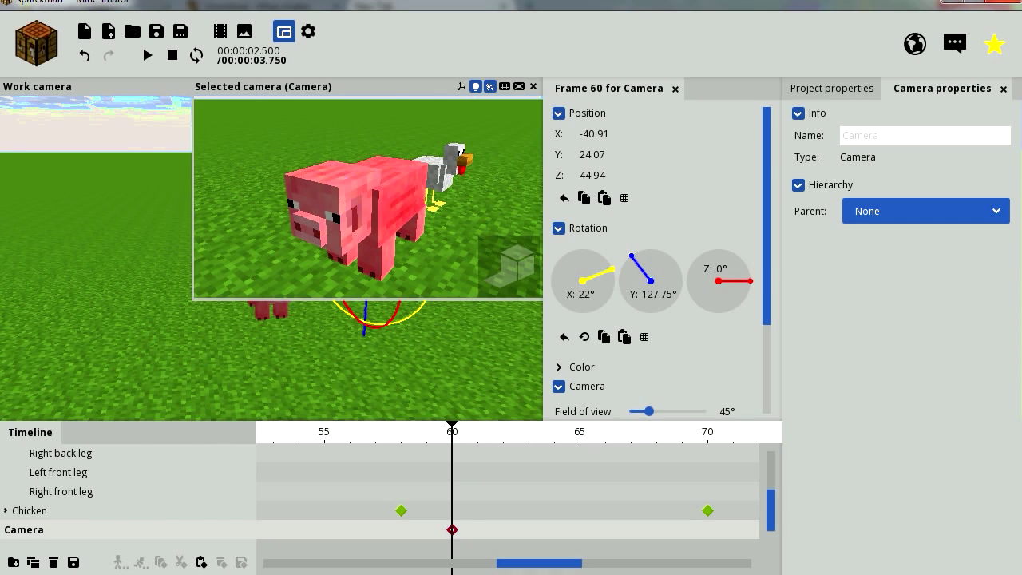
- At frame 70, fly the camera in front of the chicken to about X 11.21, Y 17.49, Z 54.24, facing it
left_click_drag(452, 433, 606, 432)
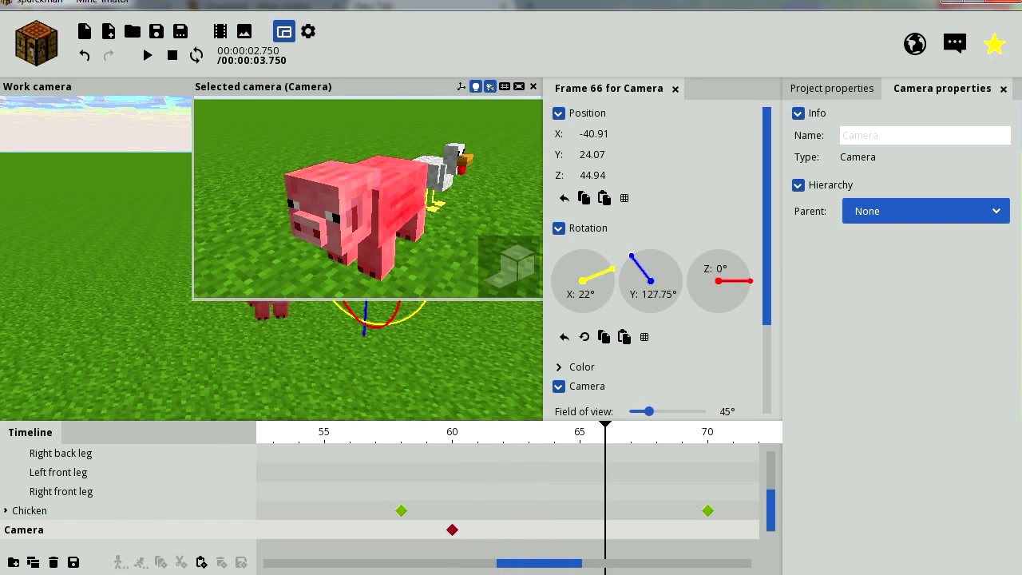
left_click(452, 432)
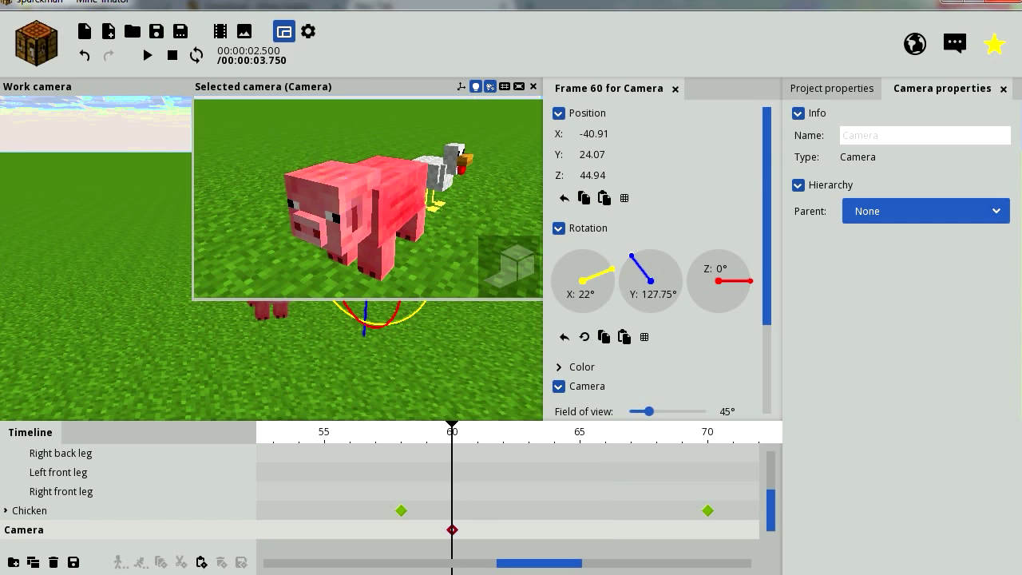
left_click_drag(539, 563, 560, 563)
left_click(507, 432)
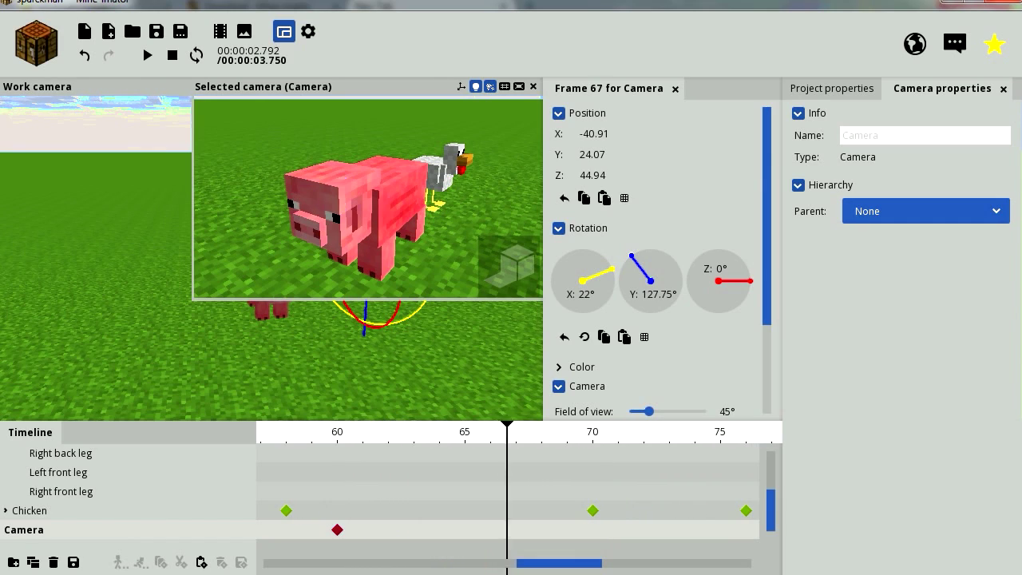
key("Right")
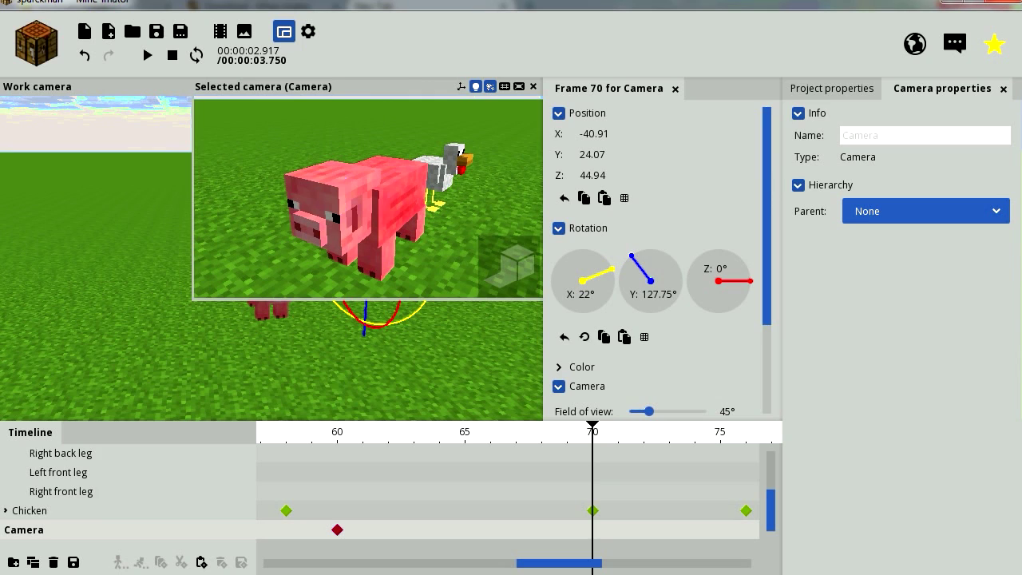
left_click_drag(375, 200, 266, 208)
right_click_drag(266, 208, 54, 162)
key("d")
key("w")
key("d")
key("w")
right_click_drag(443, 199, 426, 206)
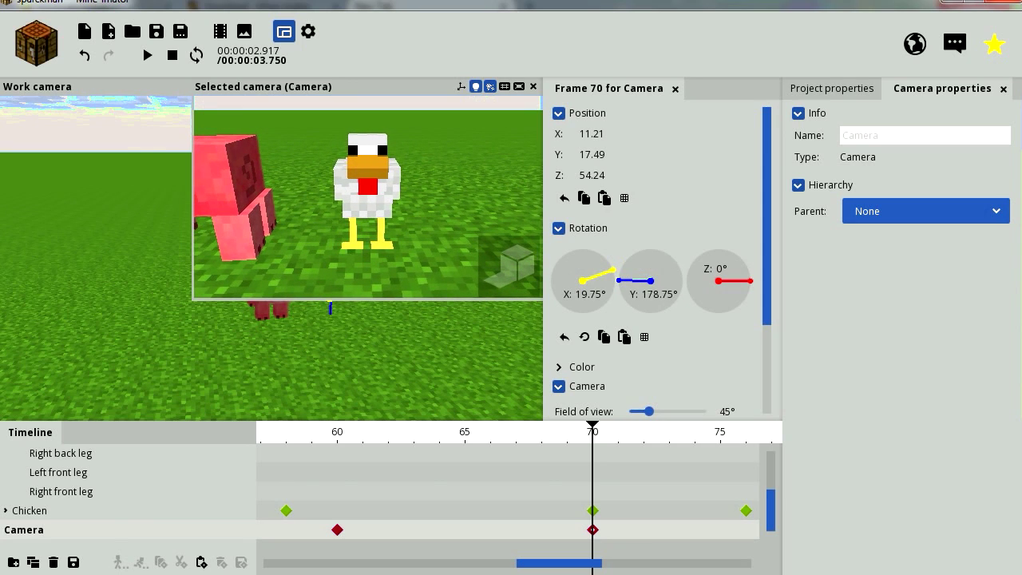
- At frame 80, move the camera low beside the fallen chicken to about X 29.23, Y 5.42, Z 40.65, rotated 208° around Y
left_click_drag(425, 421, 426, 425)
left_click_drag(593, 437, 764, 437)
left_click_drag(610, 437, 508, 437)
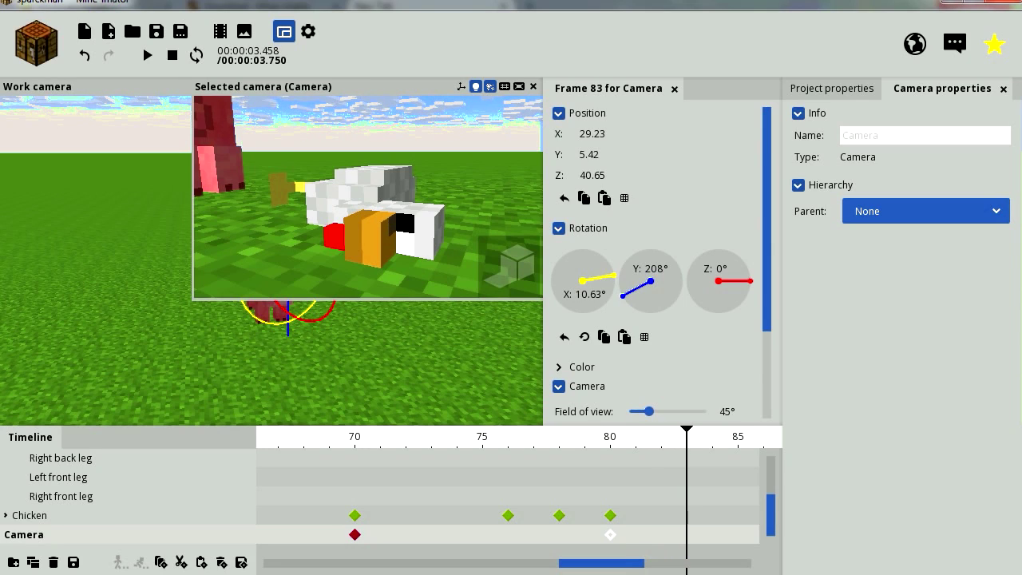
- Create a particle creator from the Explosion preset and key it at frame 50 at about X -0.05, Y 10.62, Z 23.71
left_click_drag(602, 564, 568, 564)
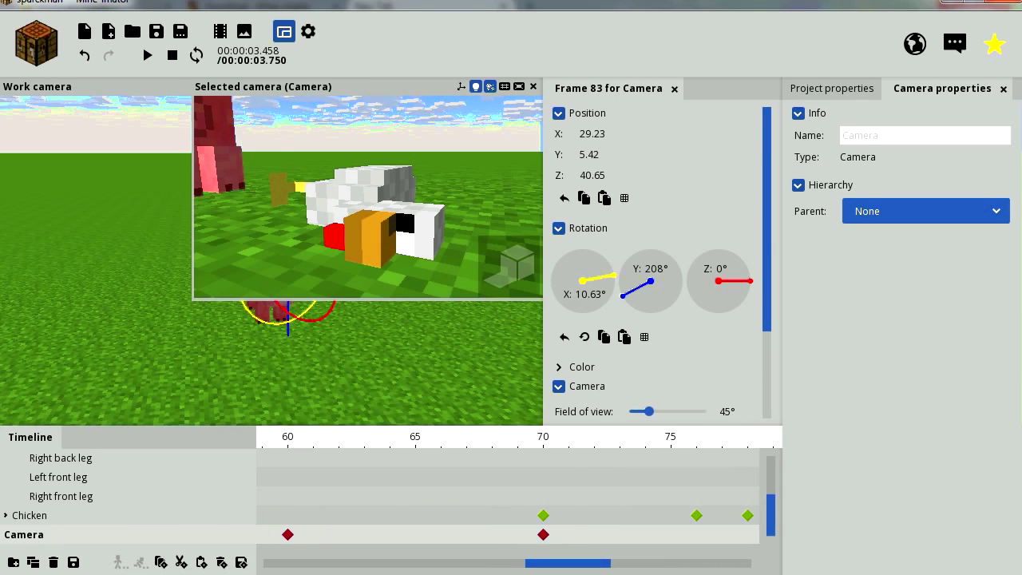
left_click_drag(568, 564, 497, 564)
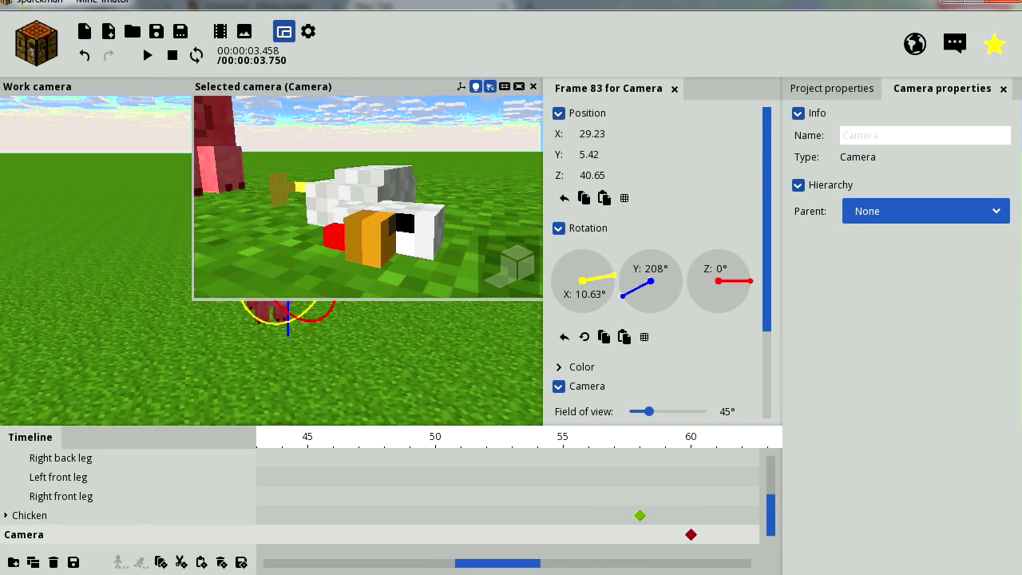
left_click(434, 437)
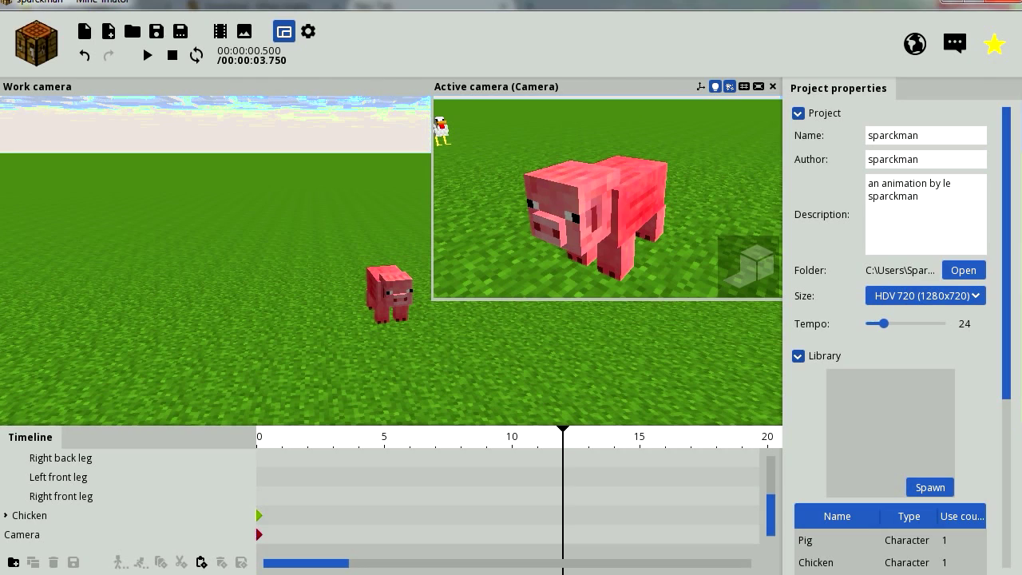
left_click(37, 44)
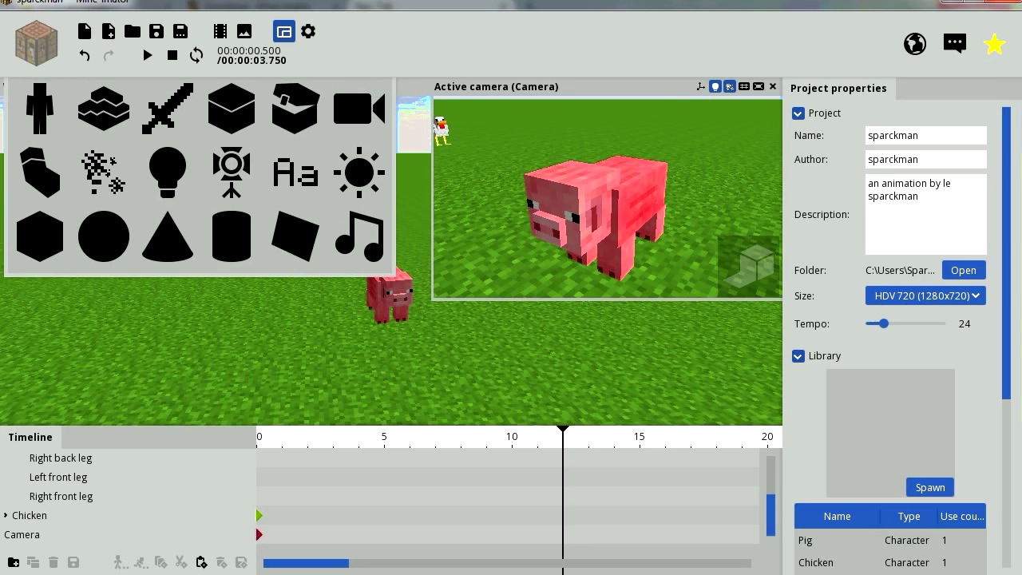
left_click(104, 172)
left_click(480, 322)
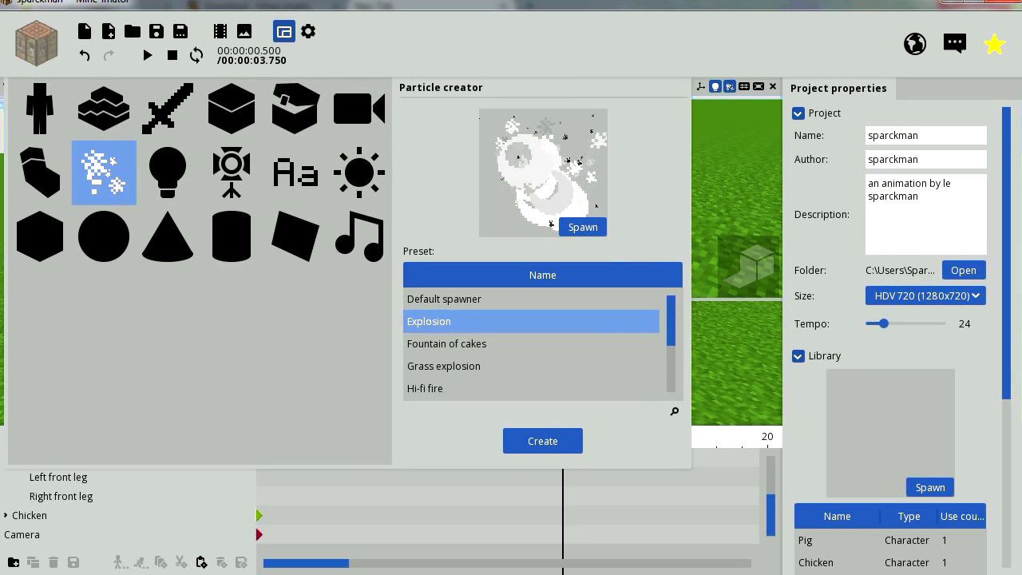
left_click(543, 441)
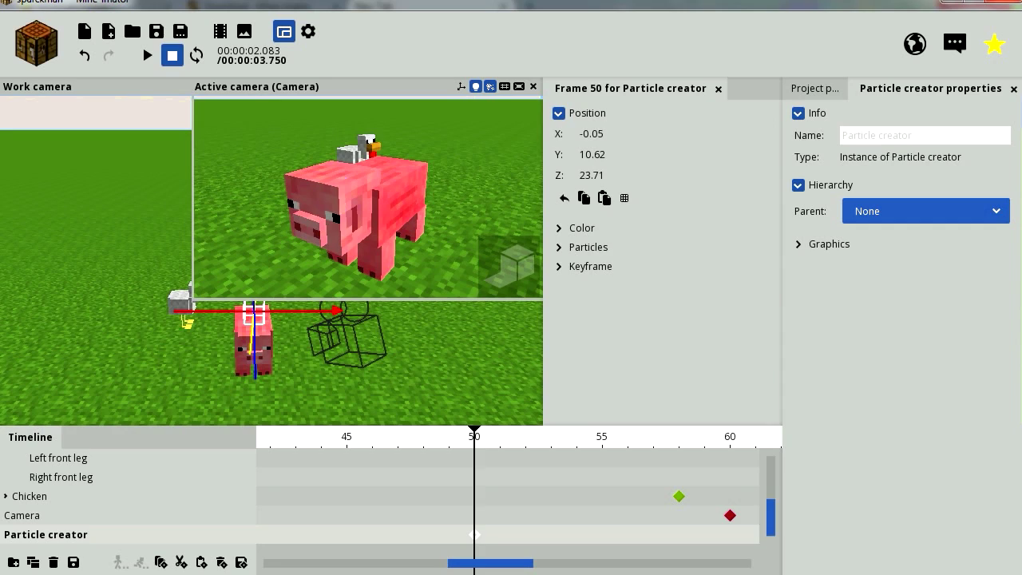
- Replay the whole animation from the start to check the camera moves and the explosion timing
left_click(172, 55)
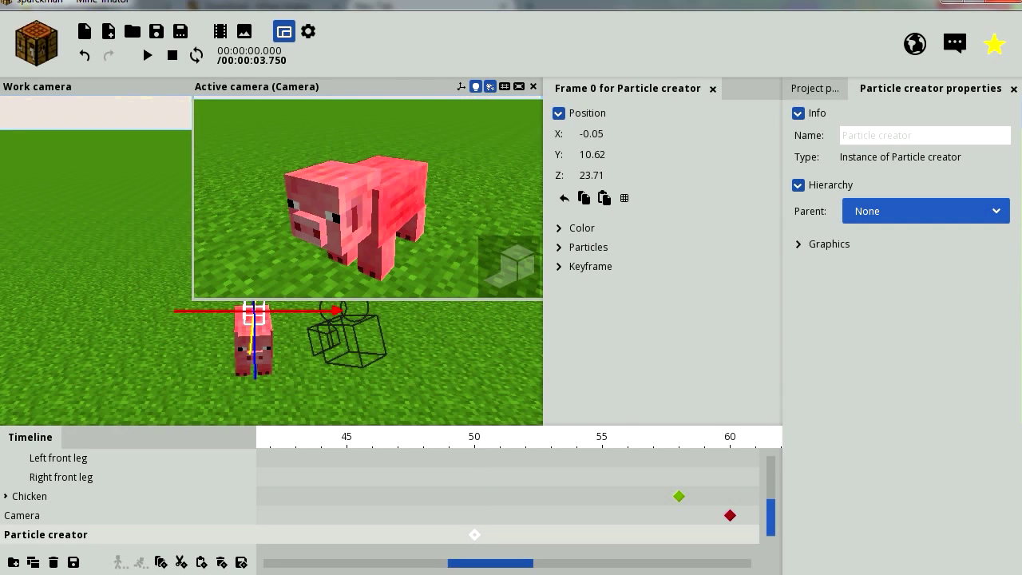
key("space")
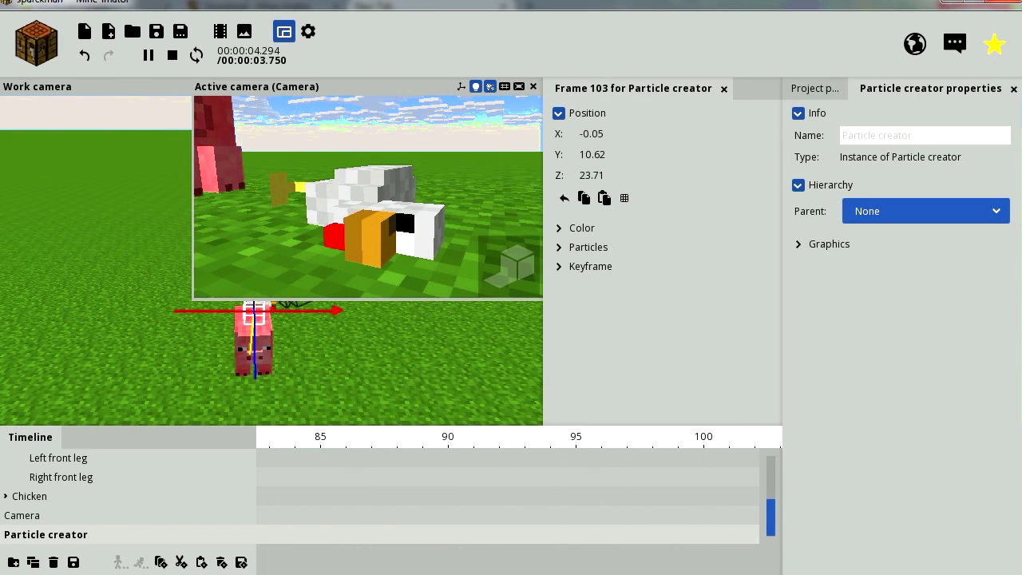
left_click(172, 55)
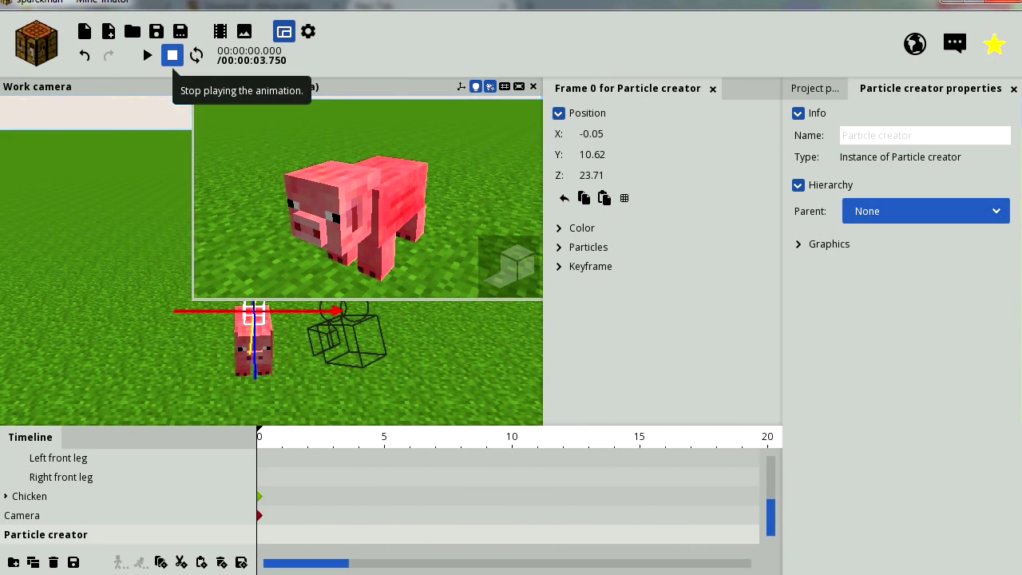
left_click(148, 55)
left_click(173, 55)
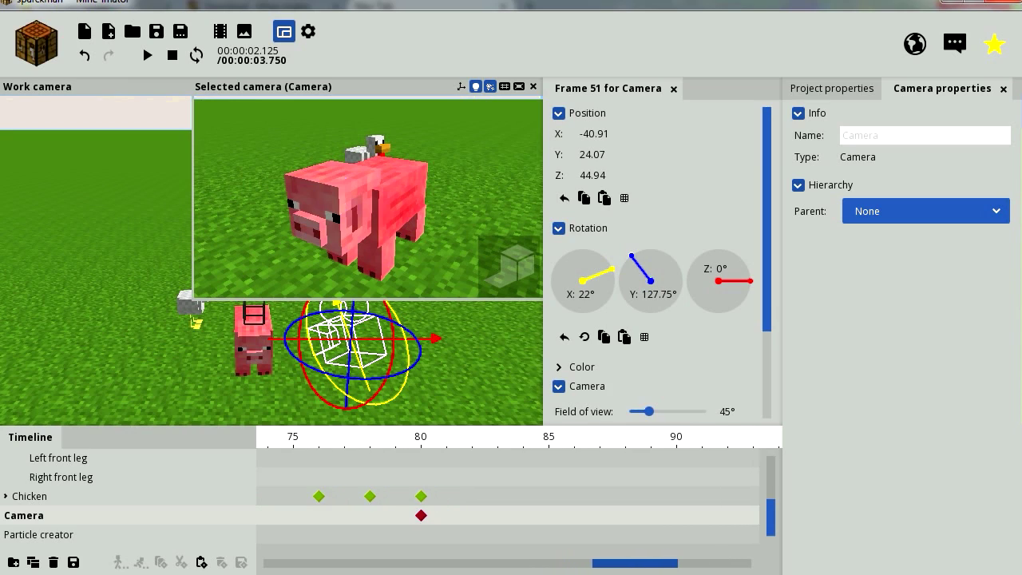
- Move the camera's frame 80 keyframe to frame 91
left_click_drag(635, 564, 635, 564)
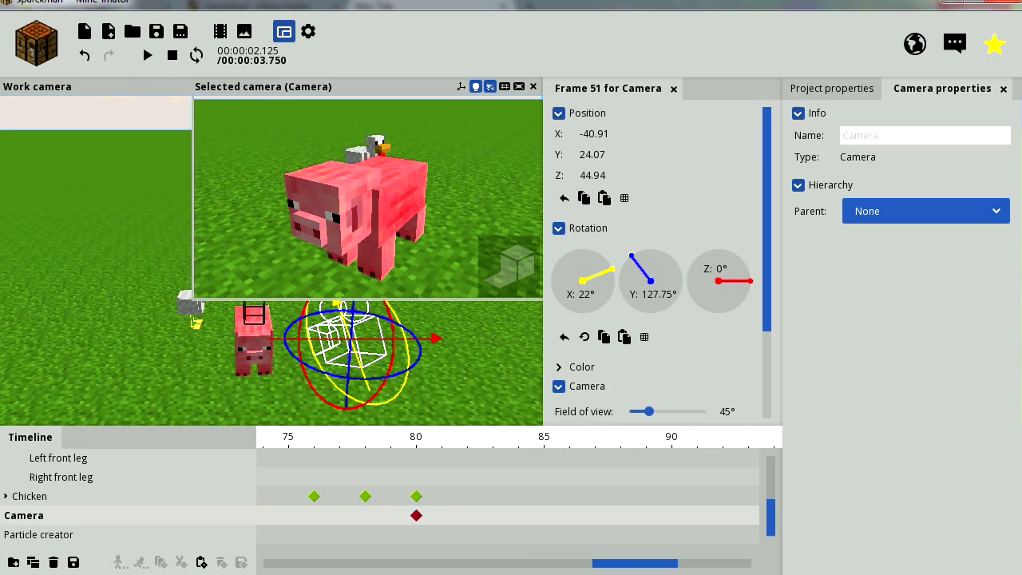
left_click(416, 516)
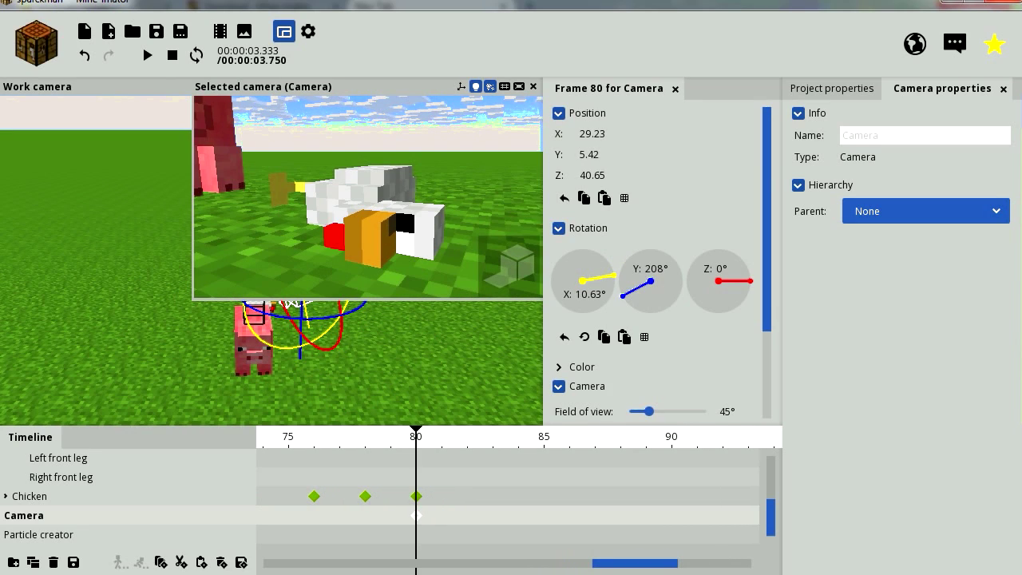
left_click_drag(416, 515, 698, 515)
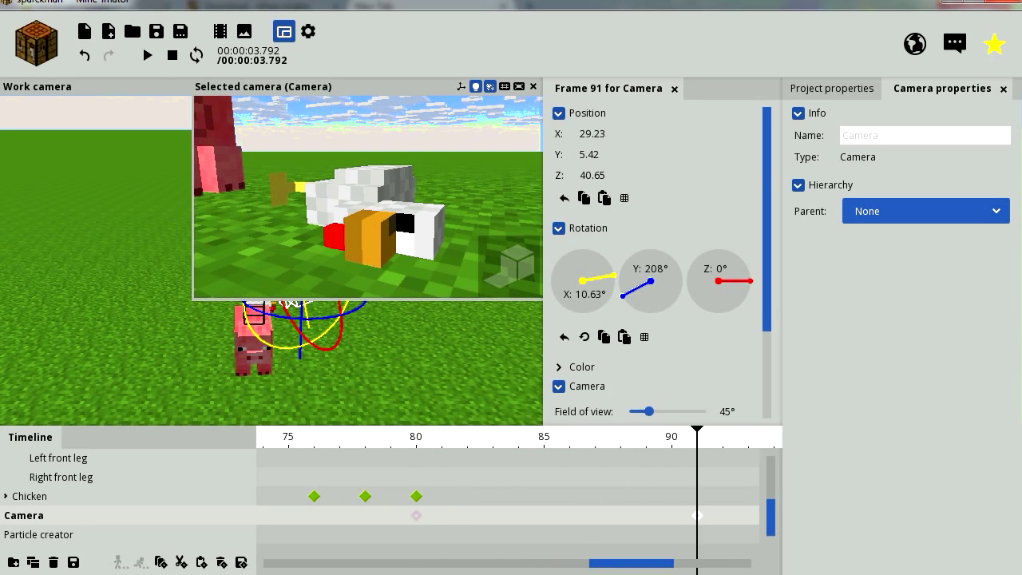
- Lengthen the ending by moving the camera's last keyframe to frame 145 and its frame 87 keyframe to frame 110
key("space")
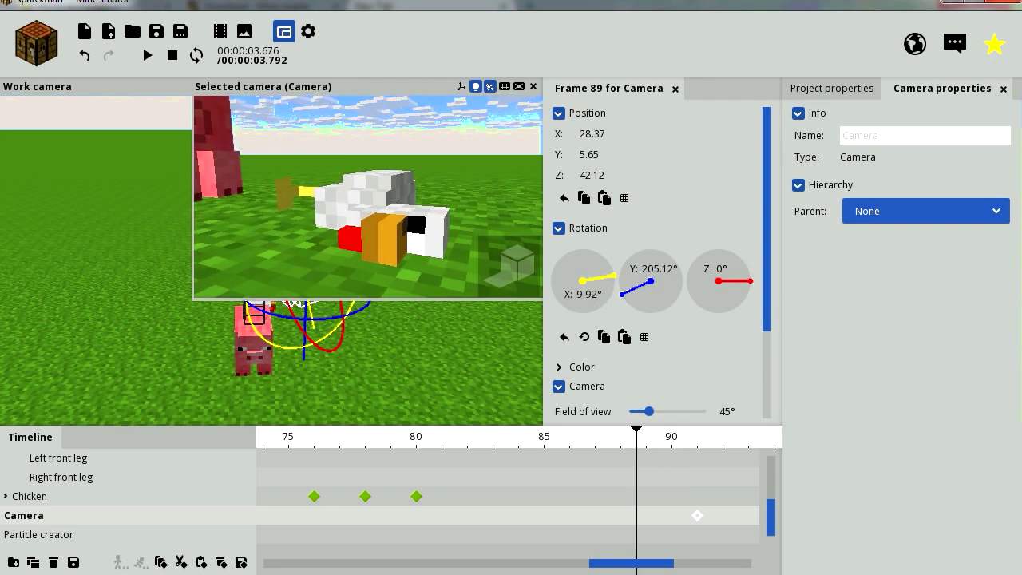
left_click(172, 54)
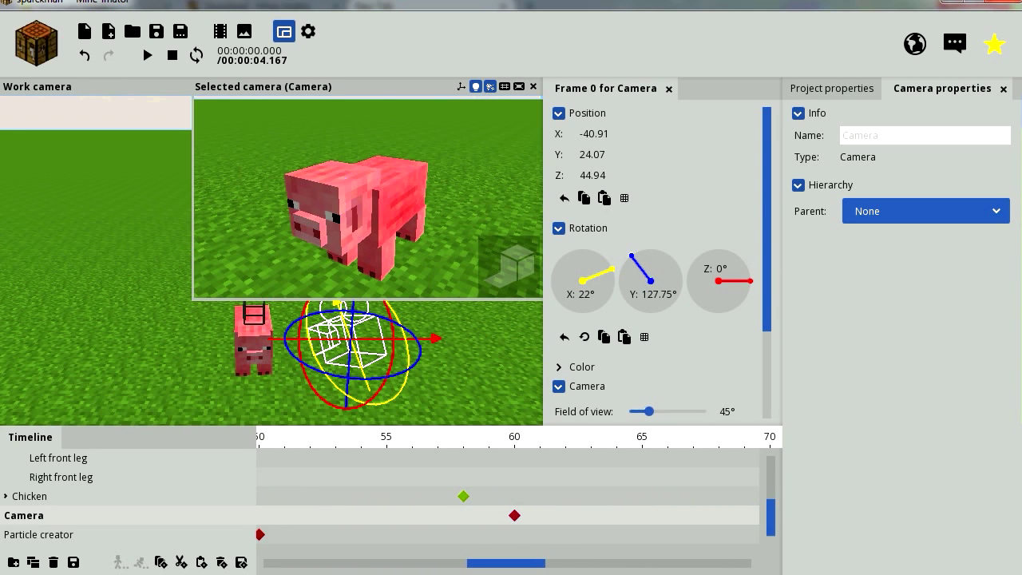
left_click_drag(463, 437, 671, 437)
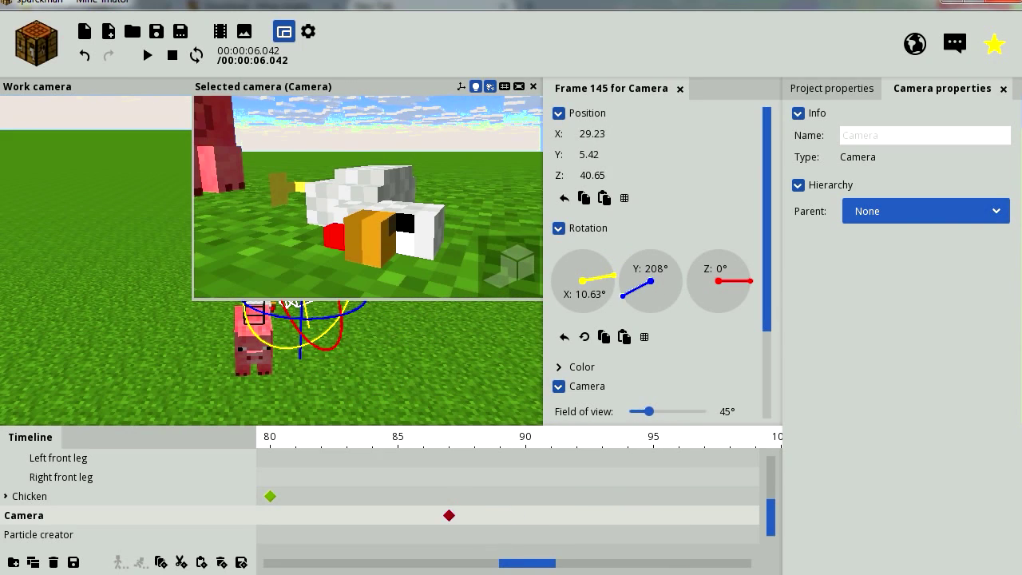
left_click(449, 516)
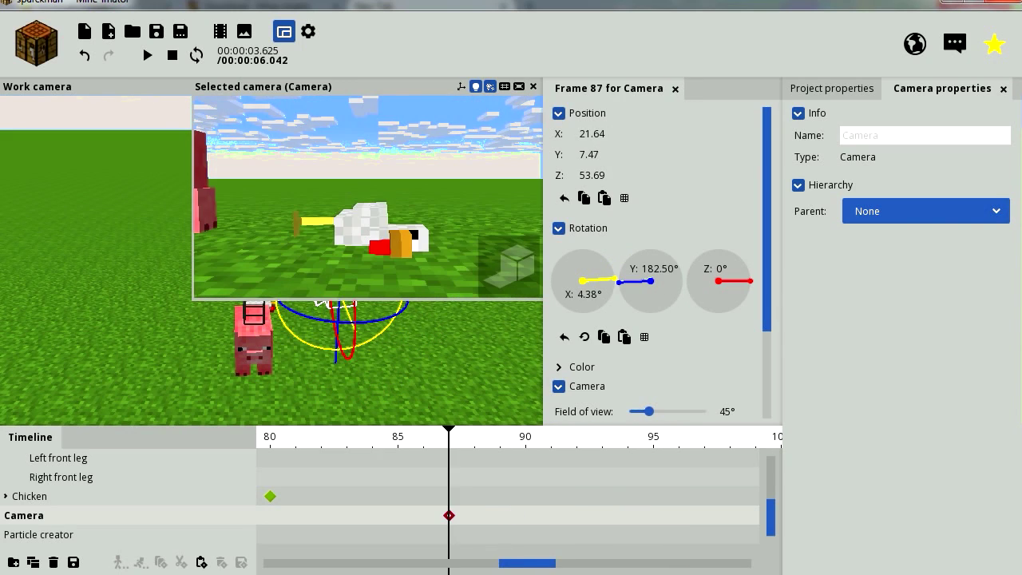
left_click_drag(449, 515, 679, 515)
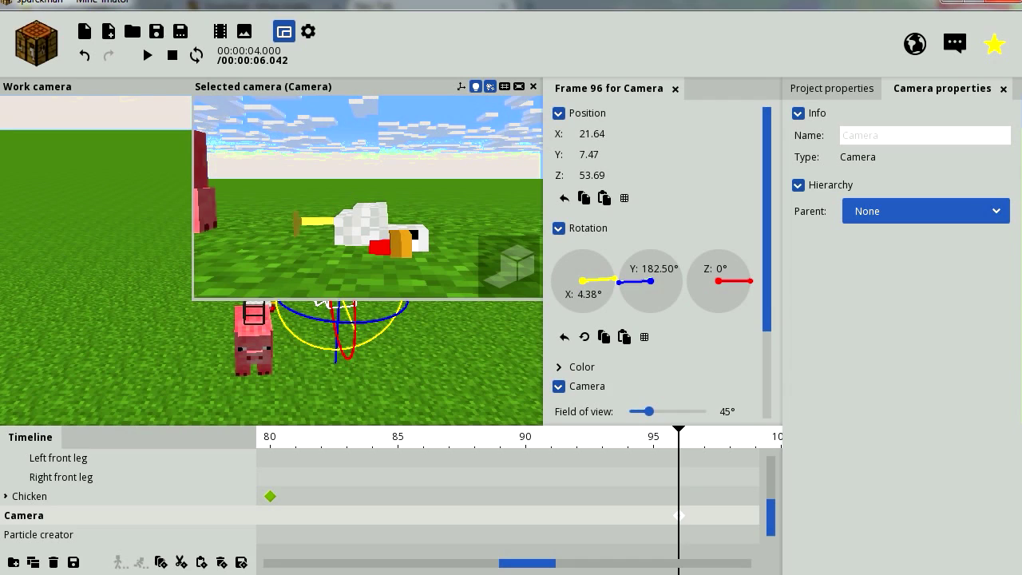
left_click_drag(527, 564, 559, 563)
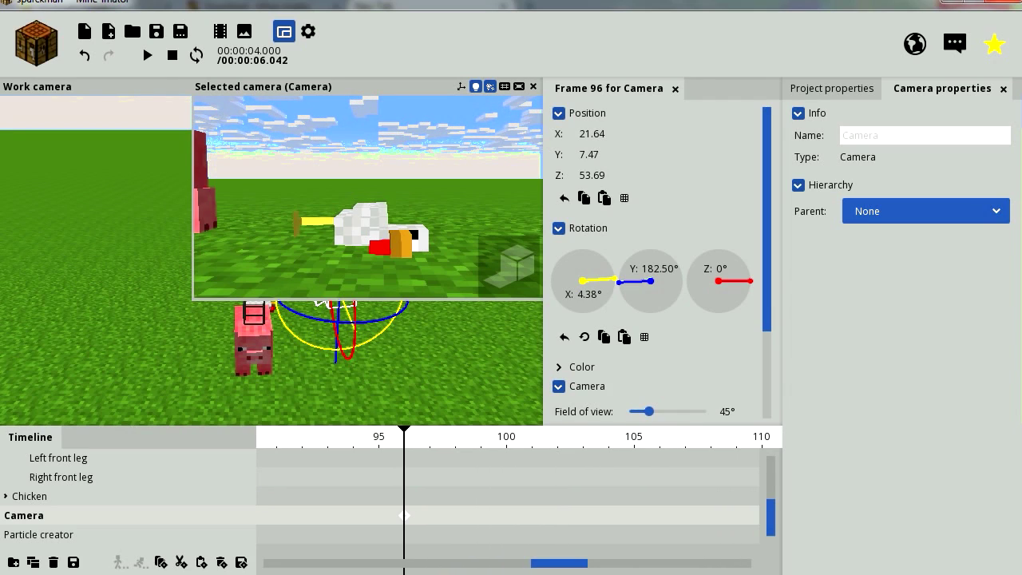
key("space")
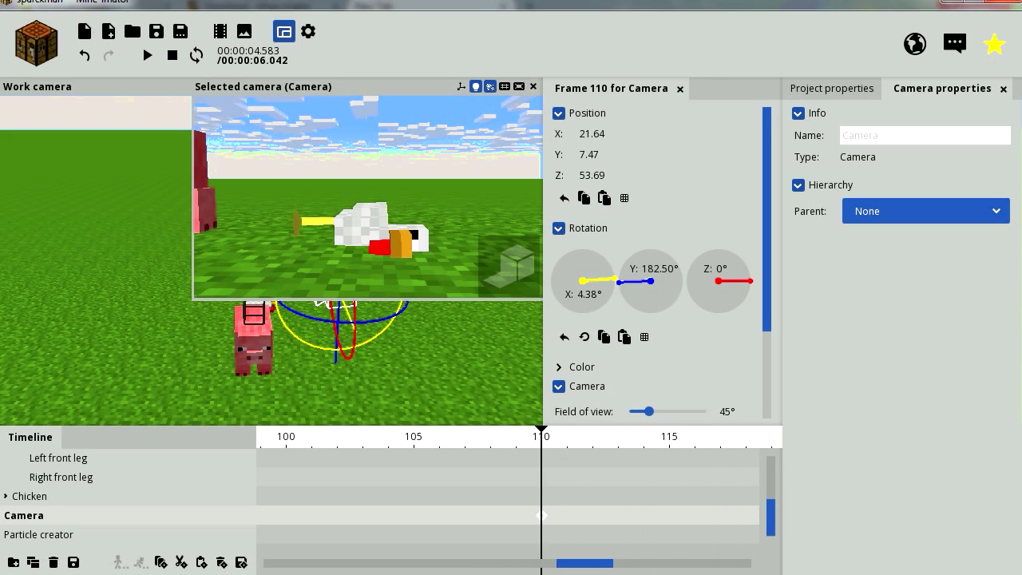
- Replay the whole animation from frame 0 to check the timing of the slower camera ending
left_click(171, 56)
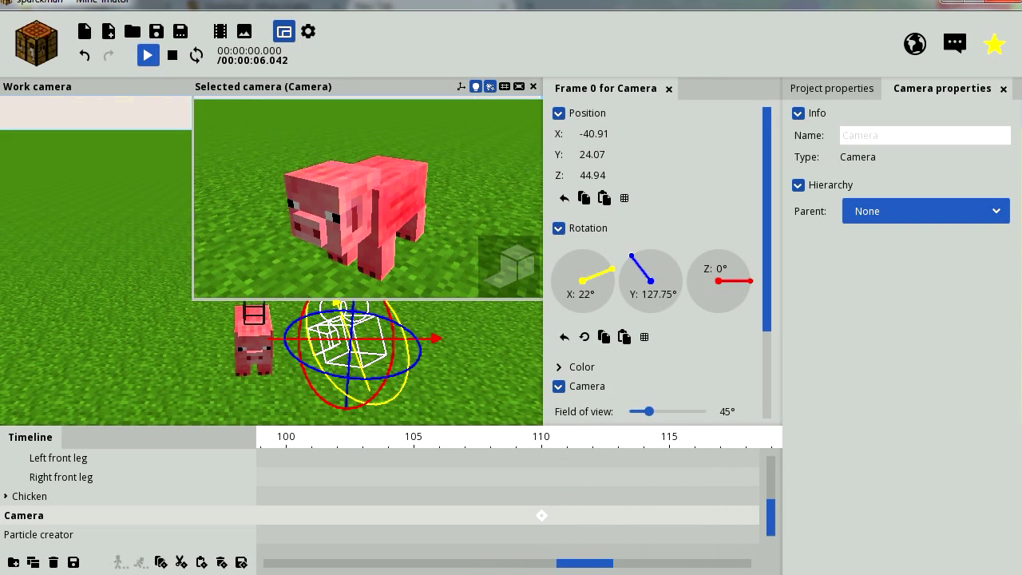
left_click(147, 55)
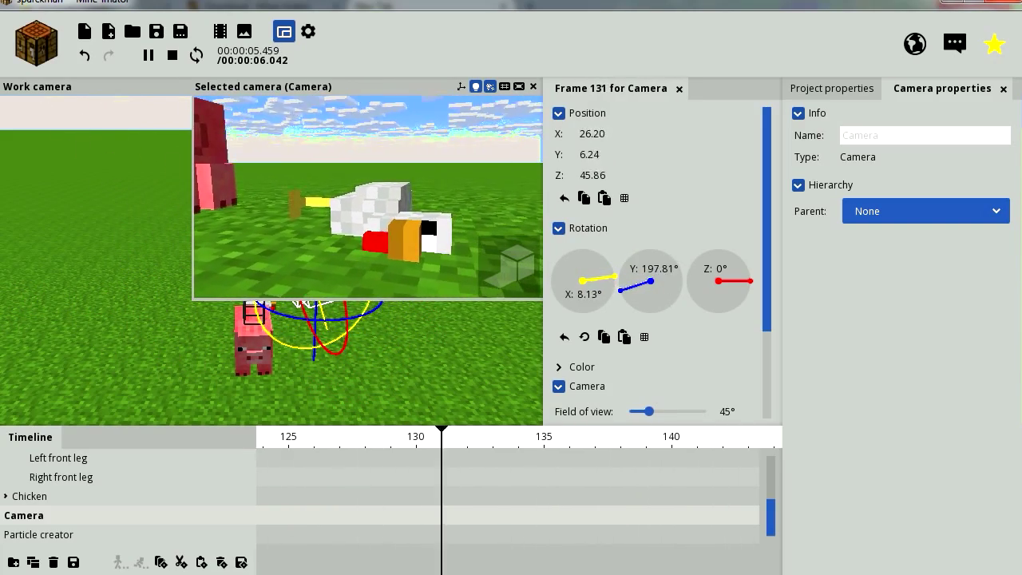
key("space")
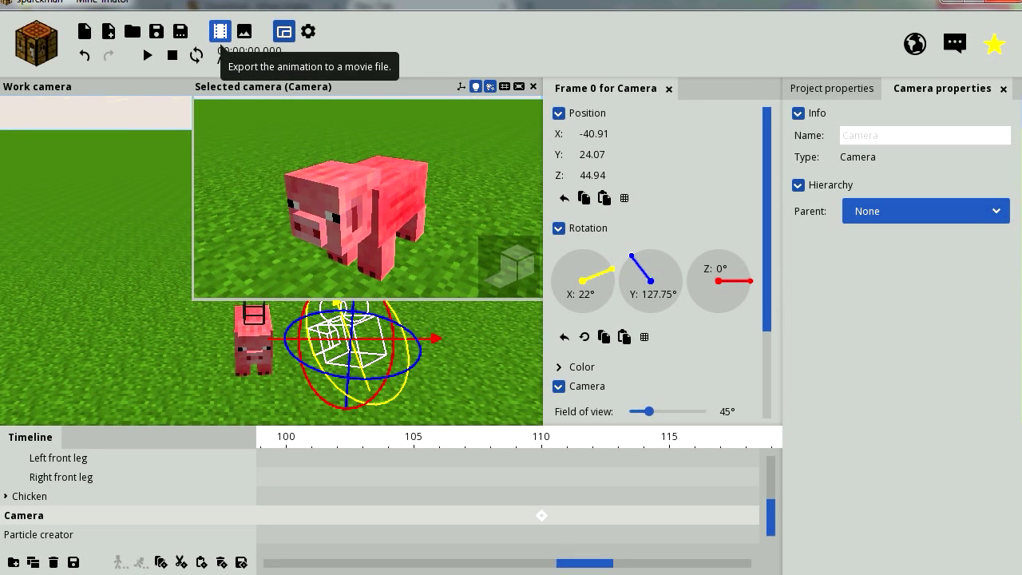
- Export the animation as an HDV 720 high-quality MP4 movie at 60 fps, saved as sparckman.mp4 on the Desktop
left_click(220, 34)
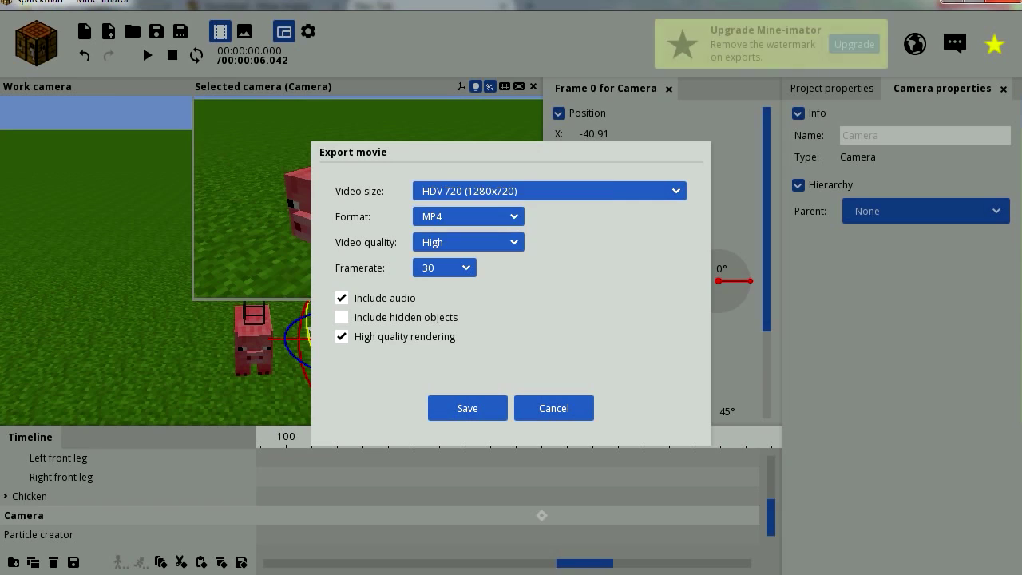
left_click(444, 268)
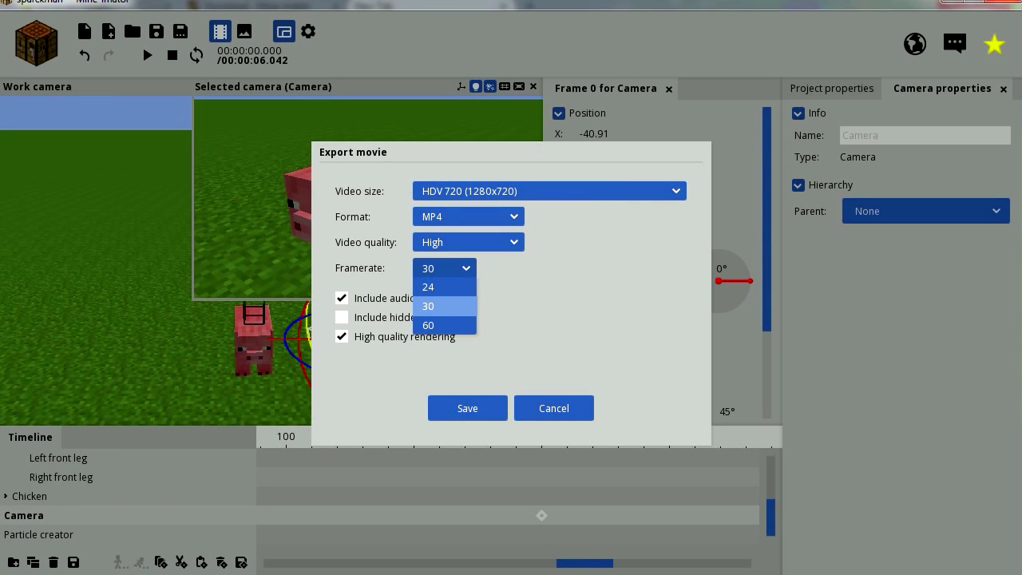
left_click(444, 325)
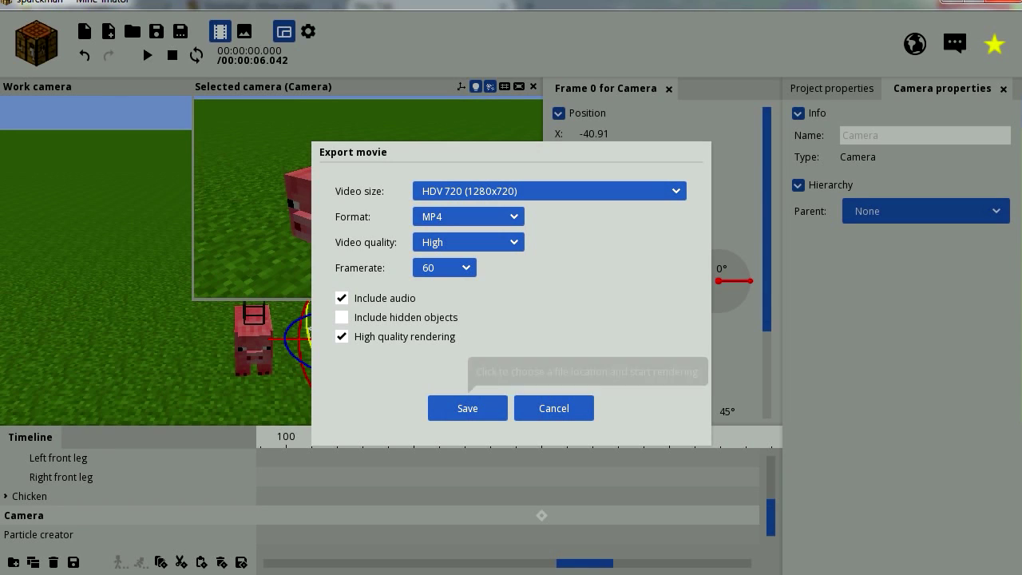
left_click(467, 408)
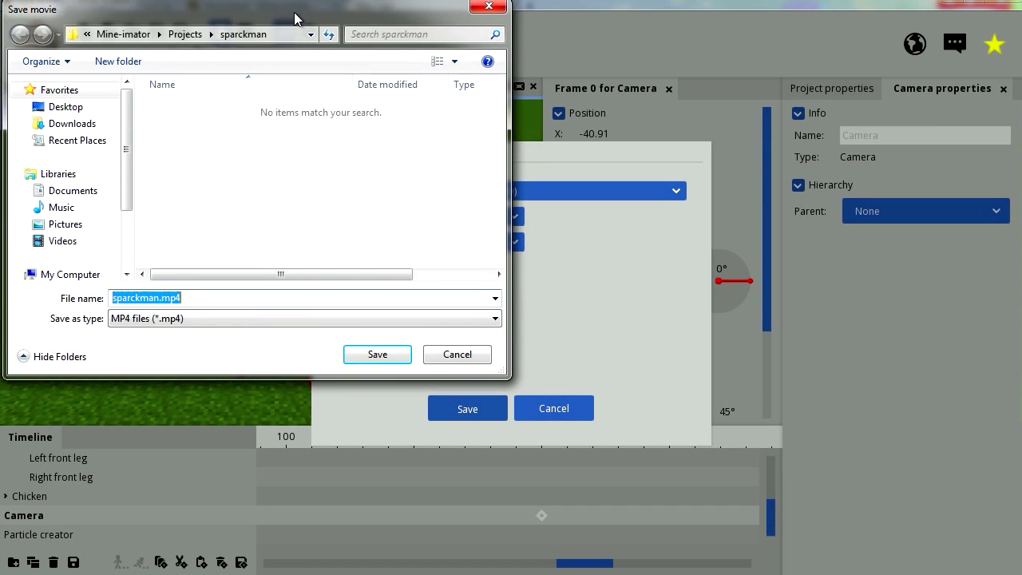
left_click_drag(296, 16, 440, 91)
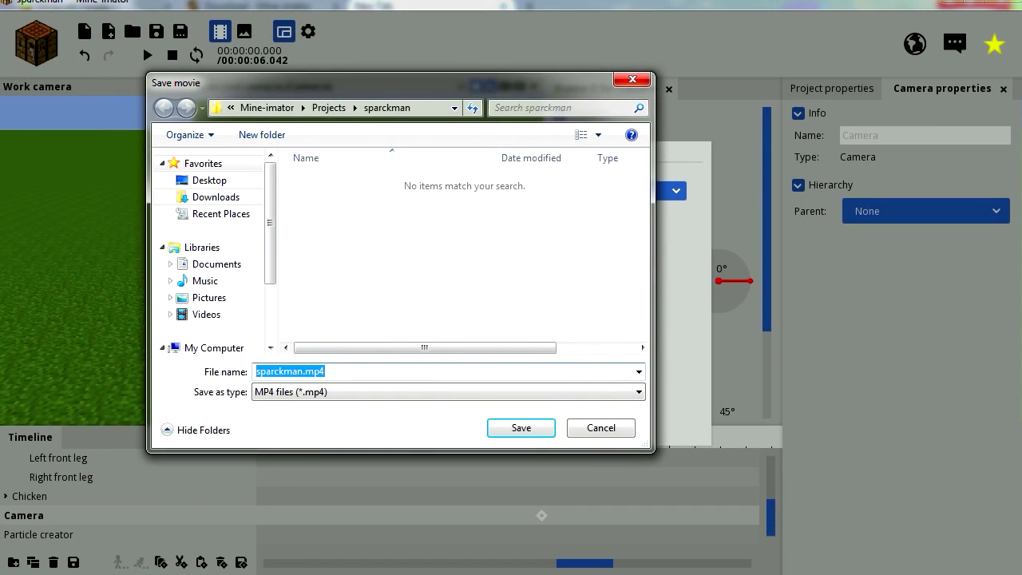
left_click(209, 181)
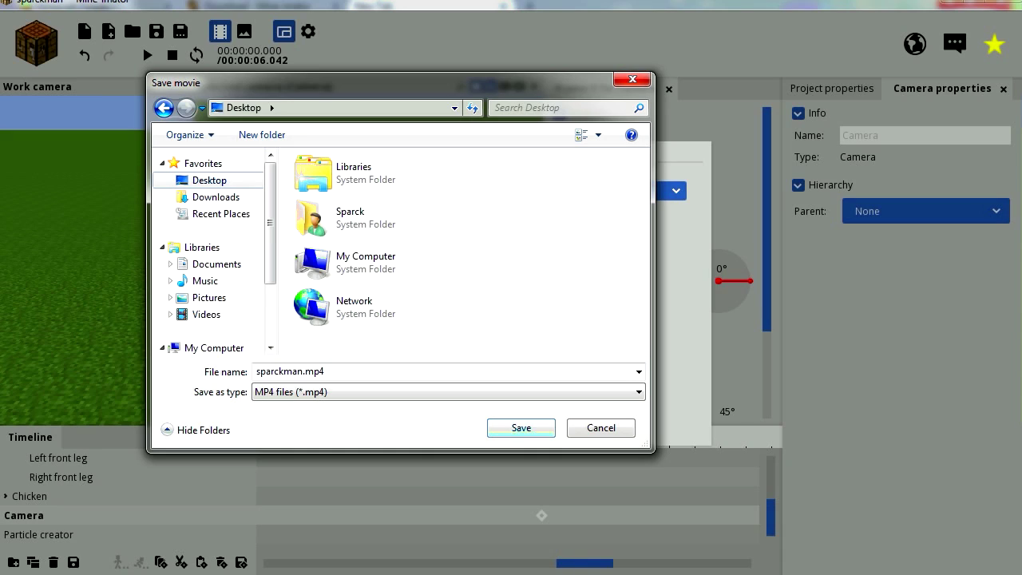
key("Return")
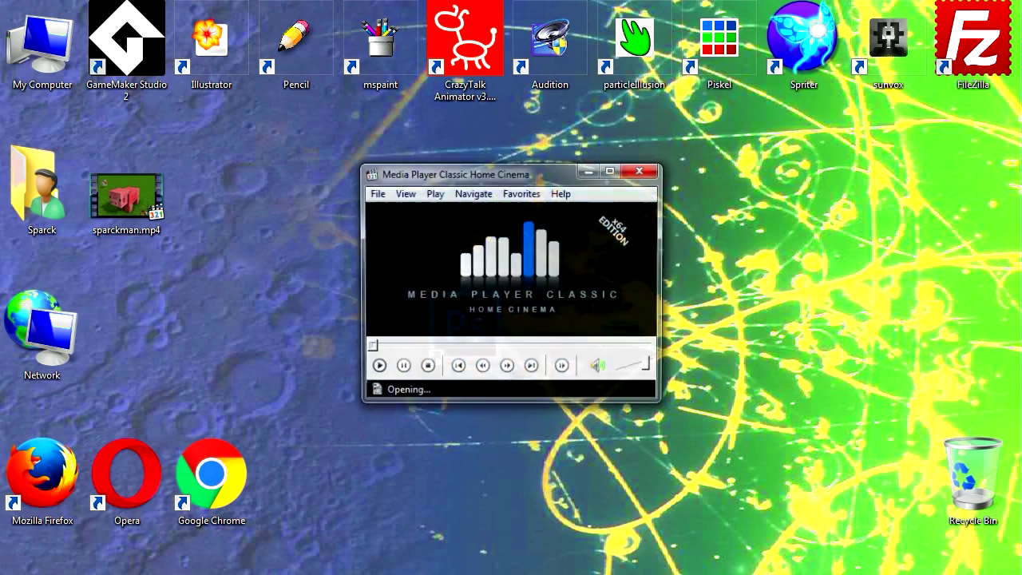
- Watch the exported sparckman.mp4 full screen, close the player and switch back to Mine-imator
key("alt+Return")
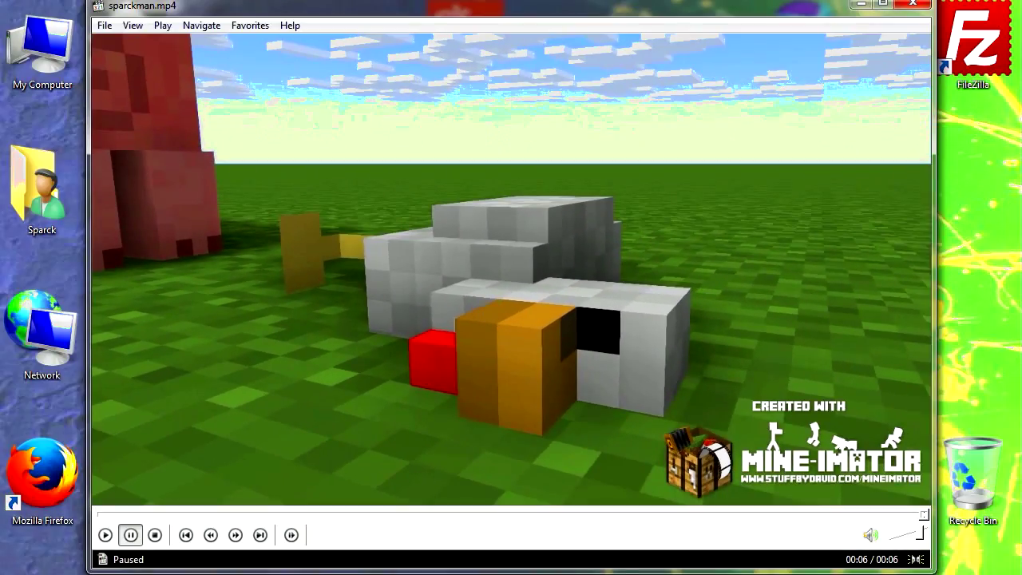
key("alt+F4")
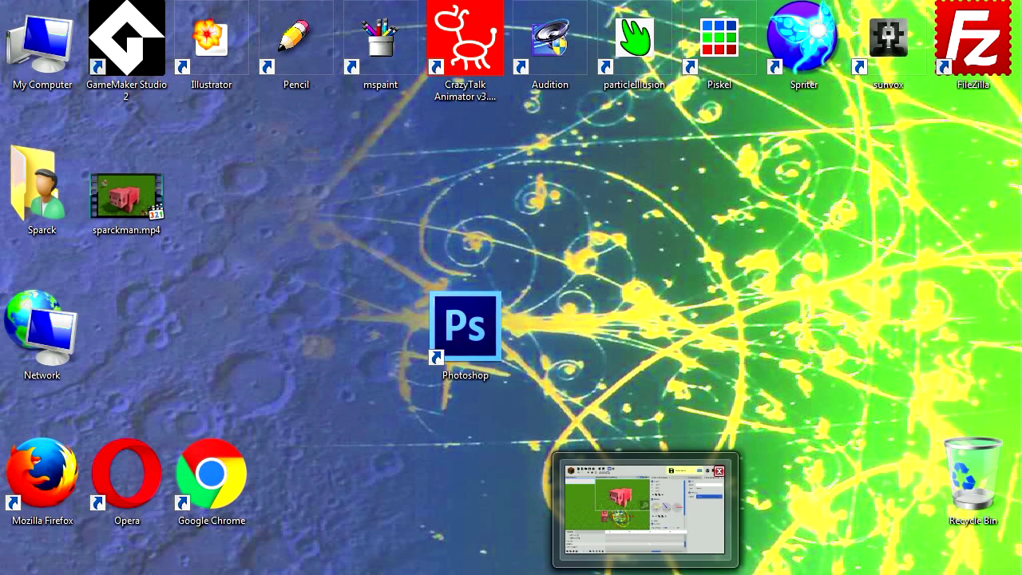
left_click(638, 574)
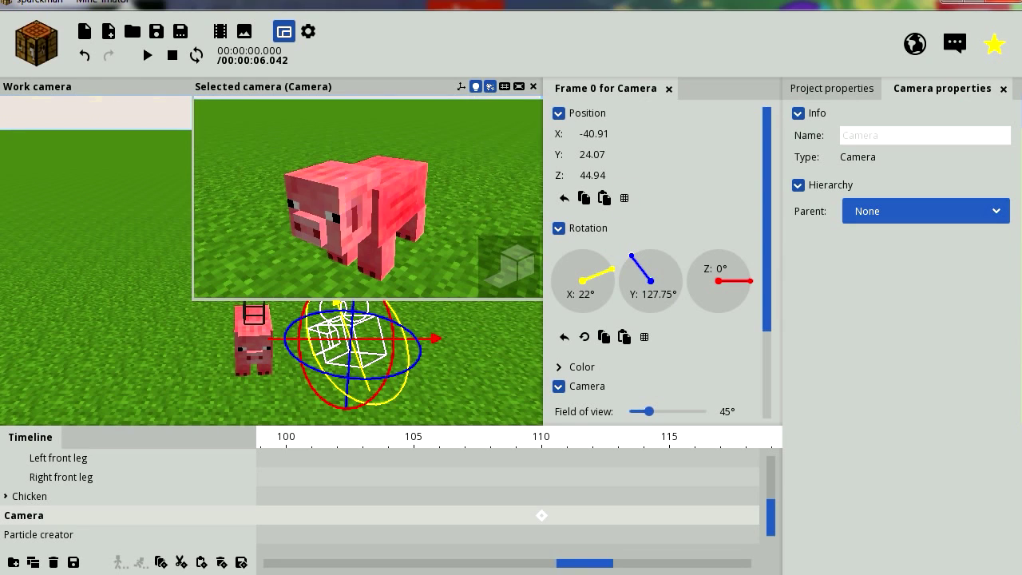
- Open the program settings and turn off the Watermark option among the Render settings
left_click(309, 31)
left_click(488, 131)
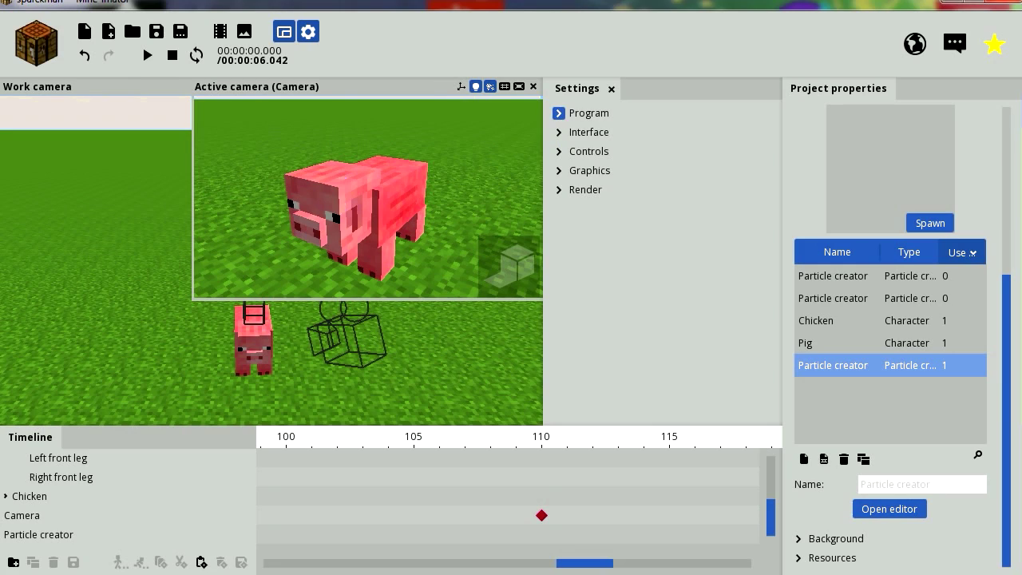
left_click(559, 114)
left_click(559, 332)
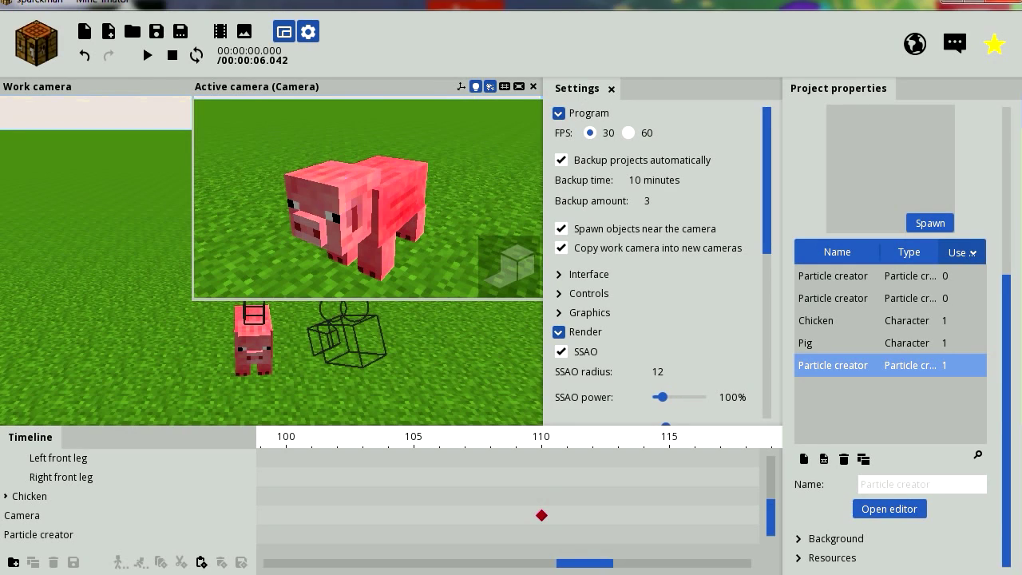
scroll(662, 267, "down", 8)
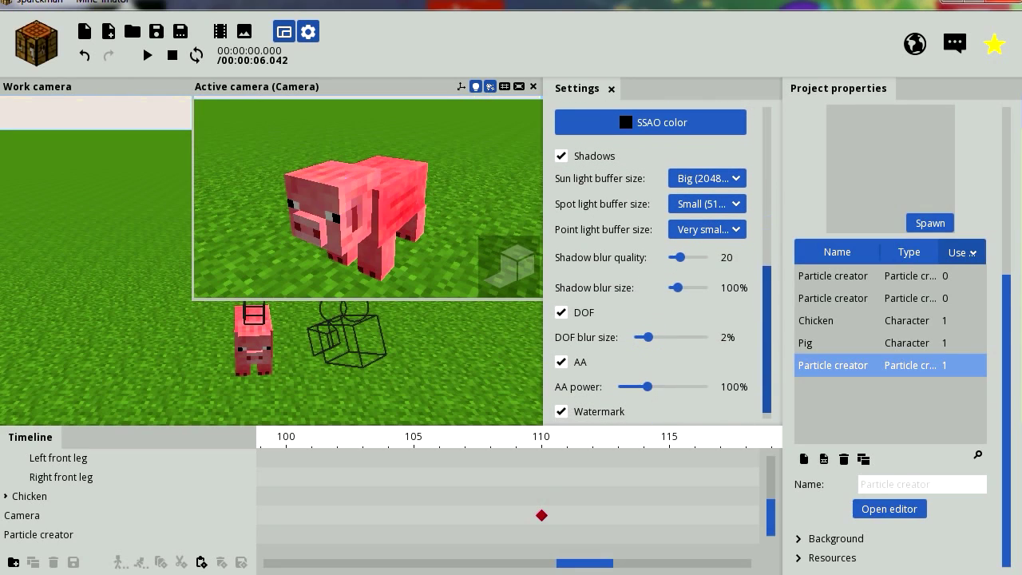
left_click_drag(767, 340, 767, 344)
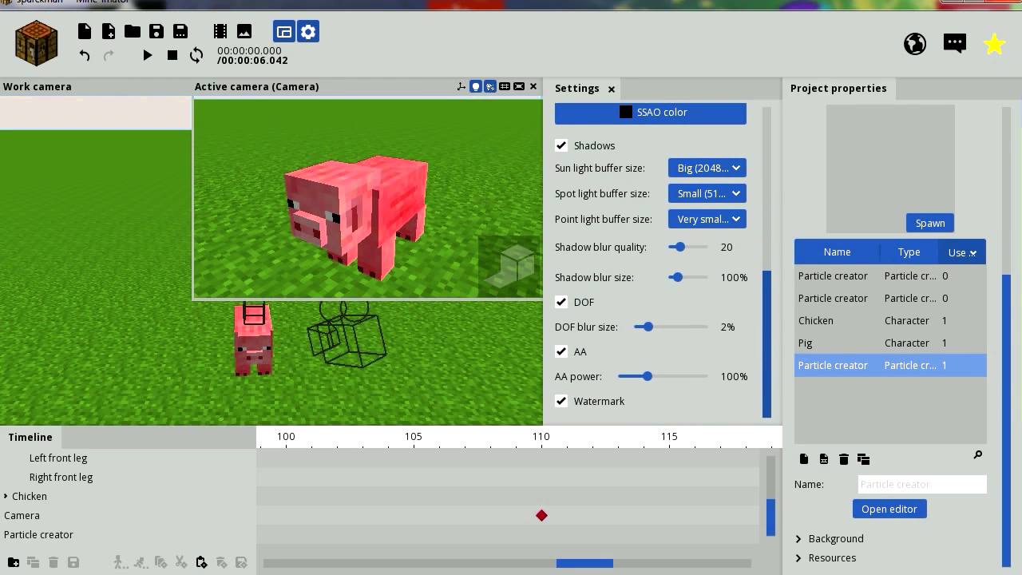
left_click(561, 402)
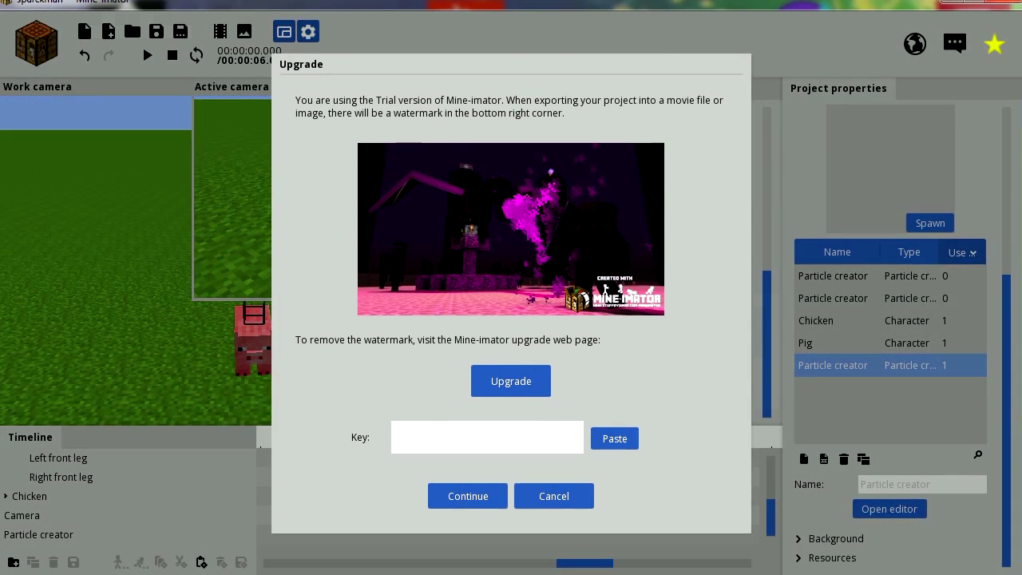
- Open the Mine-imator upgrade web page, lower the donation to $1 and choose not to donate for the key instead
left_click(482, 438)
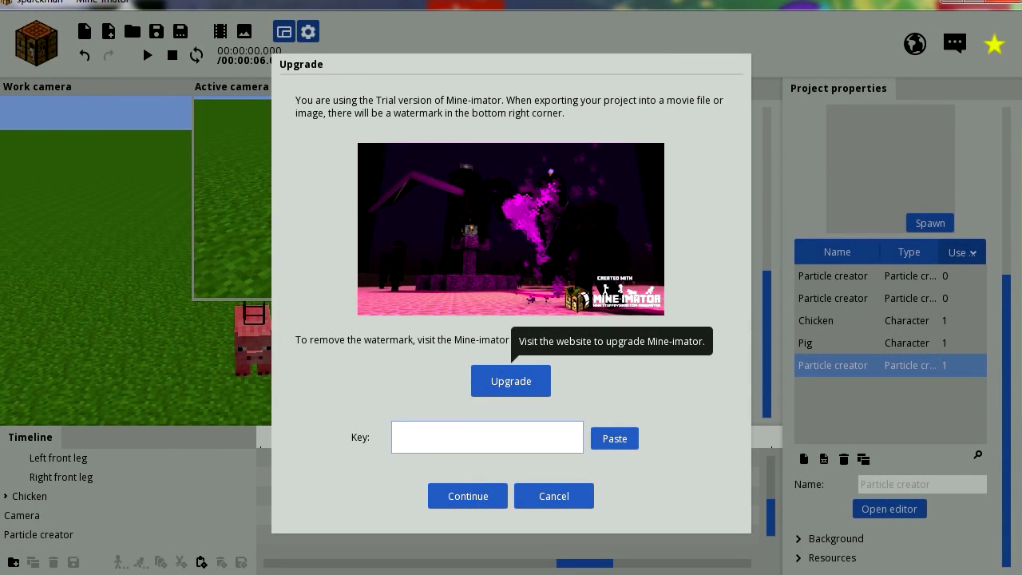
left_click(511, 381)
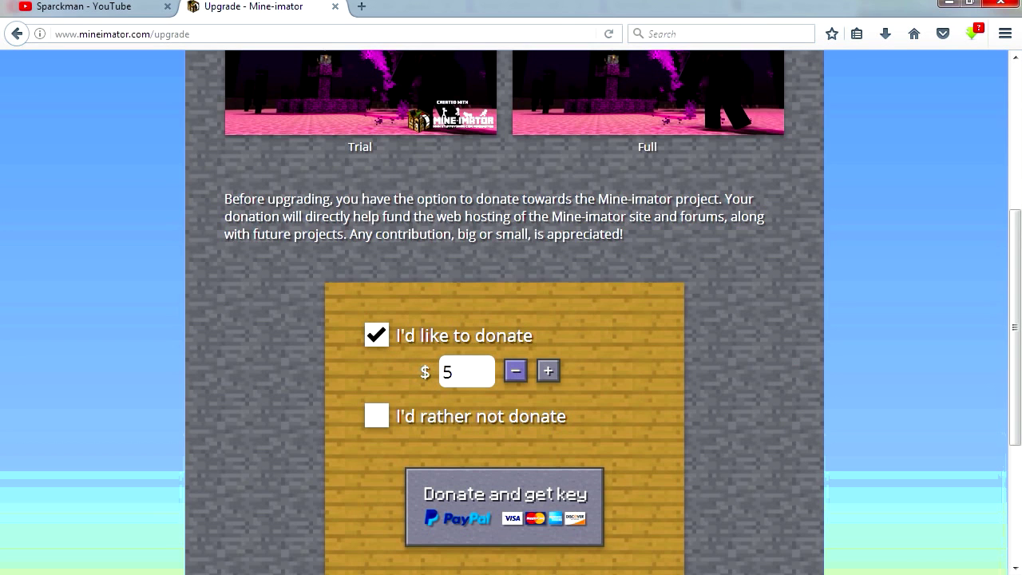
left_click(515, 372)
left_click(515, 373)
left_click(515, 373)
left_click(516, 372)
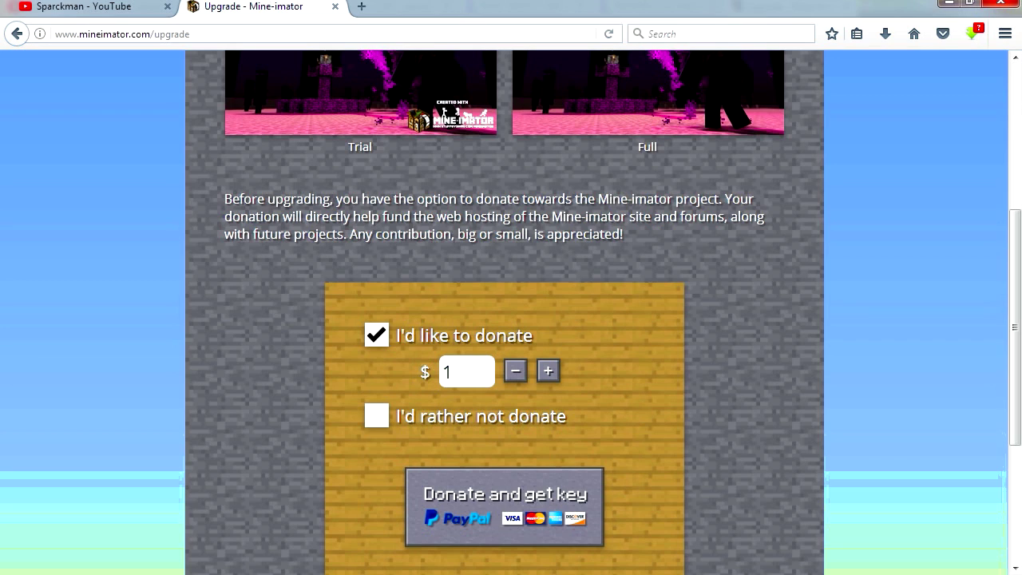
left_click(377, 415)
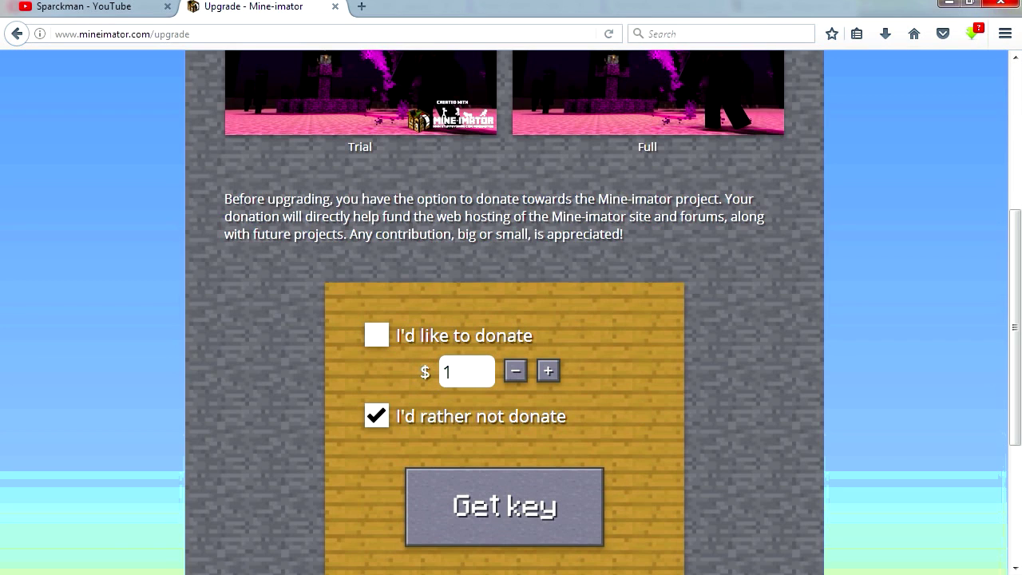
scroll(505, 479, "down", 1)
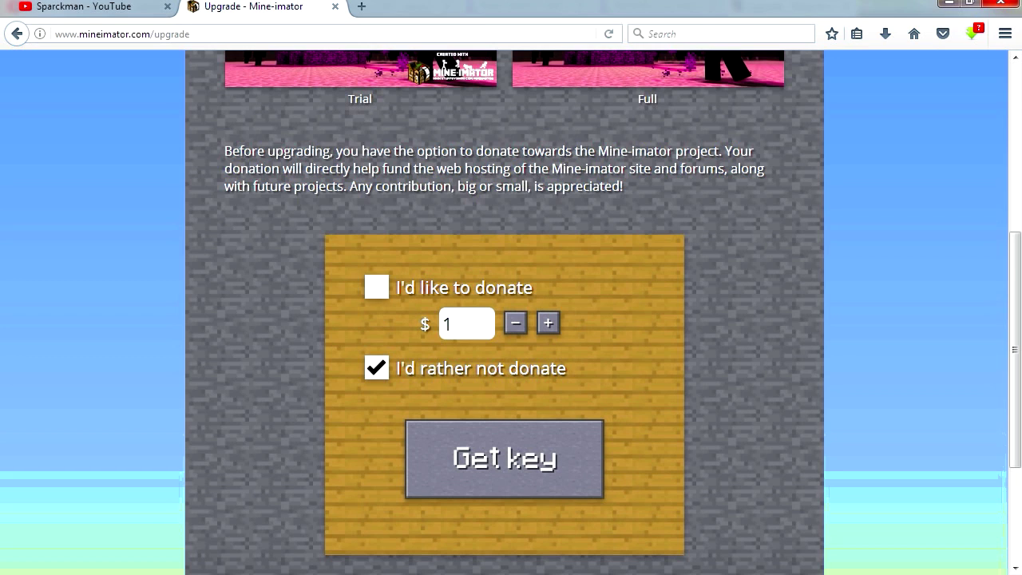
scroll(505, 312, "up", 2)
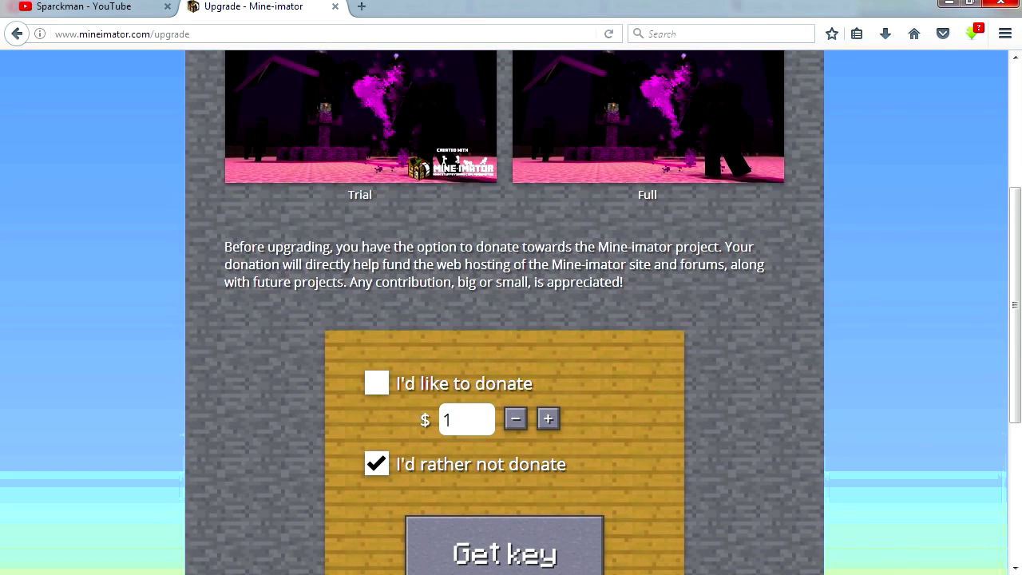
scroll(505, 435, "down", 3)
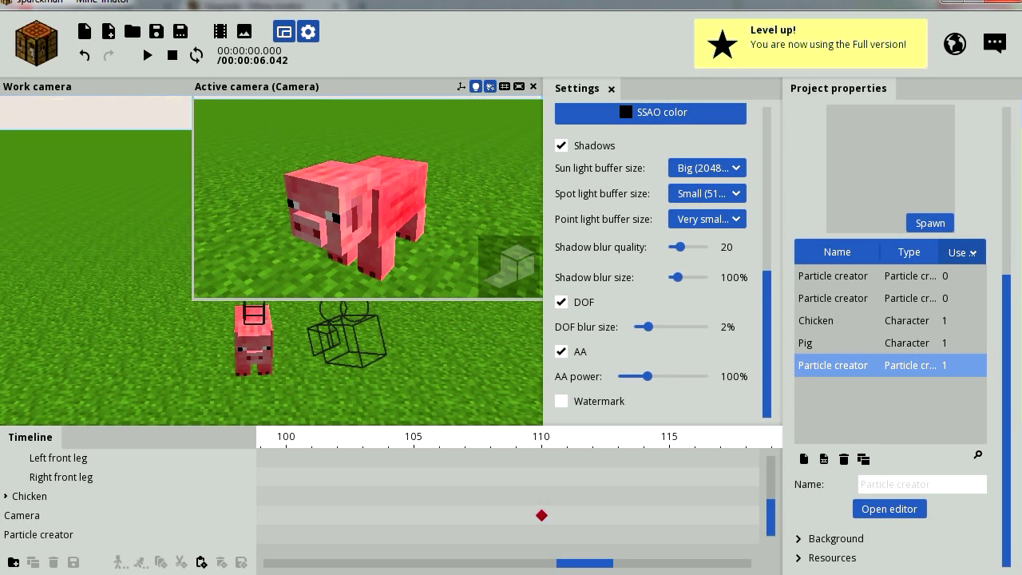
- Export the movie again as a 60 fps MP4 without the watermark and open sparckman.mp4 from the desktop
left_click(221, 31)
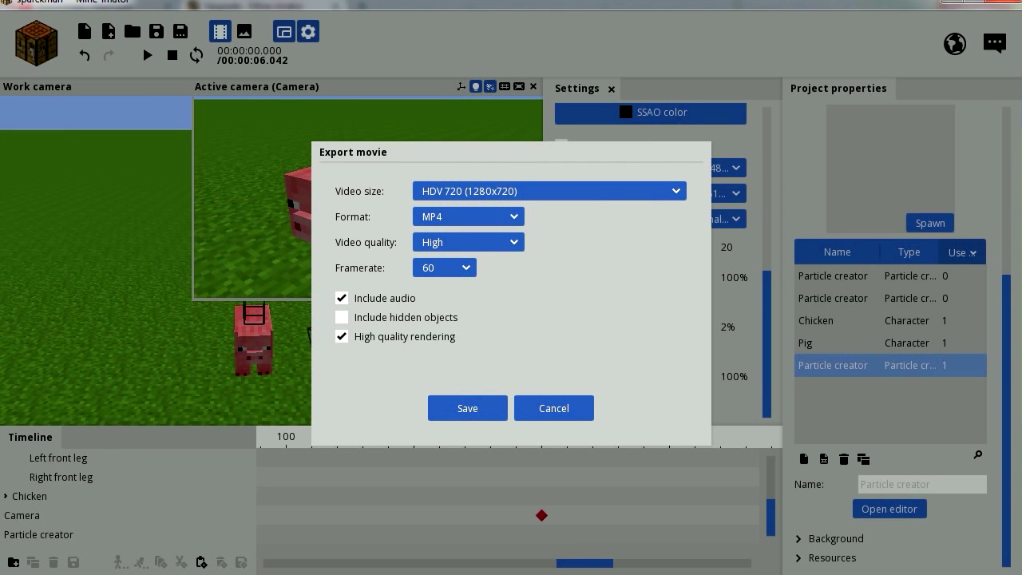
key("Return")
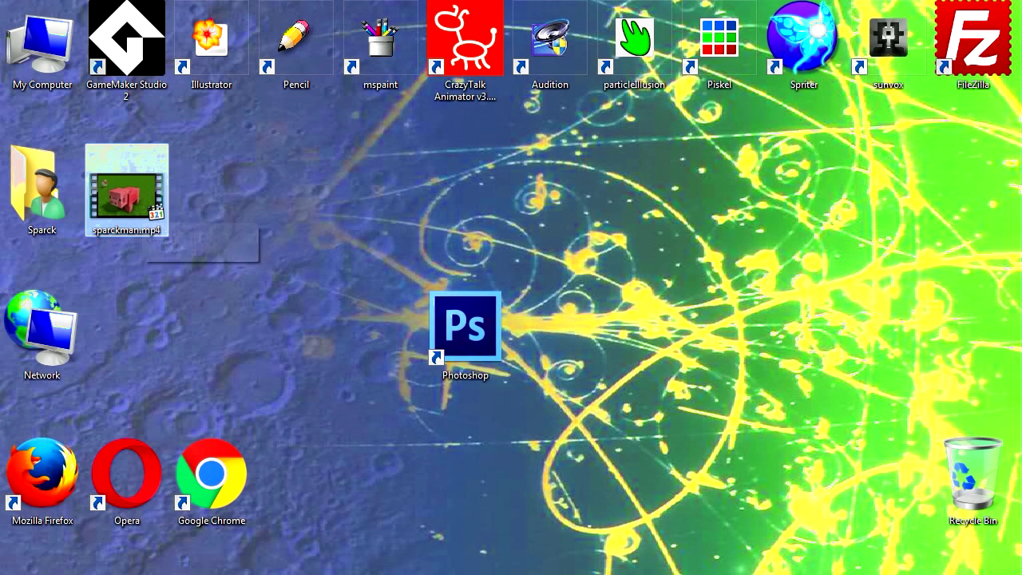
double_click(144, 210)
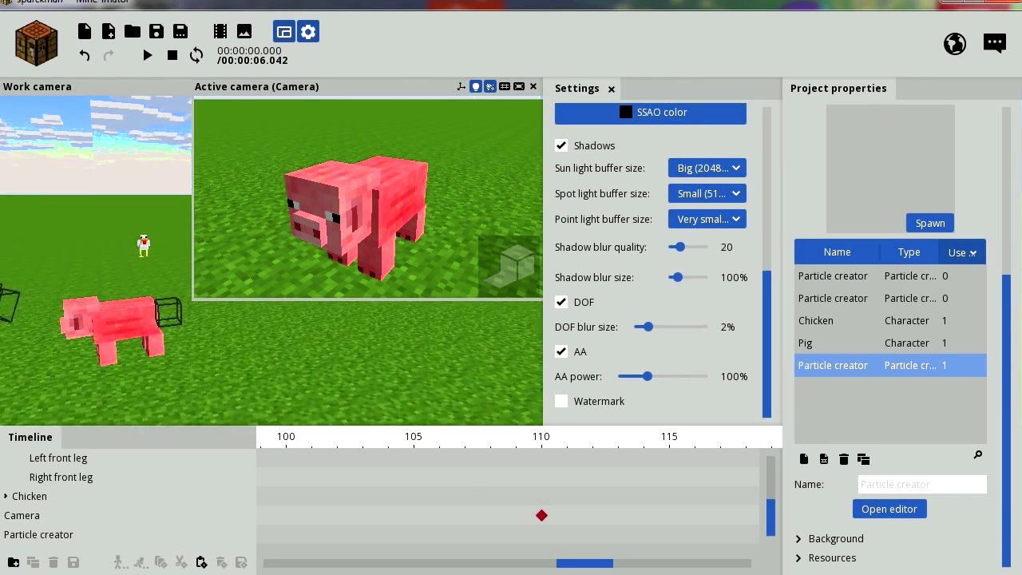
key("w")
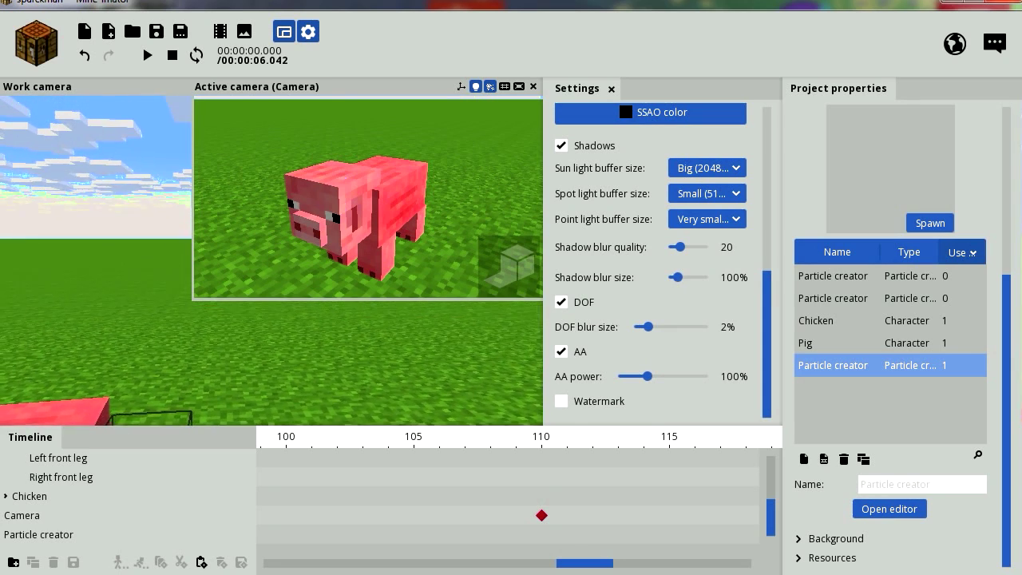
key("s")
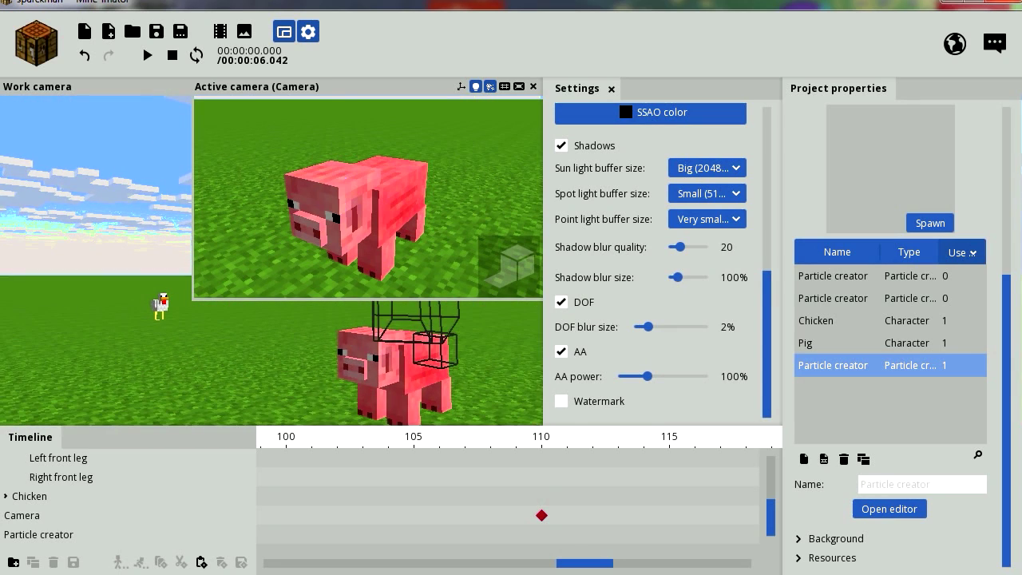